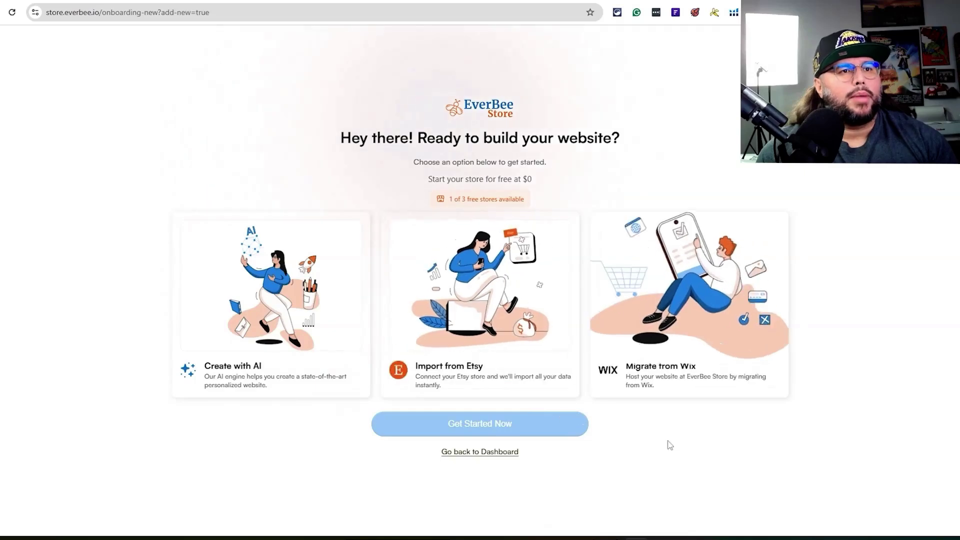
Step: Start building a new store website with the Create with AI option
{"action": "left_click", "coordinate": [241, 390]}
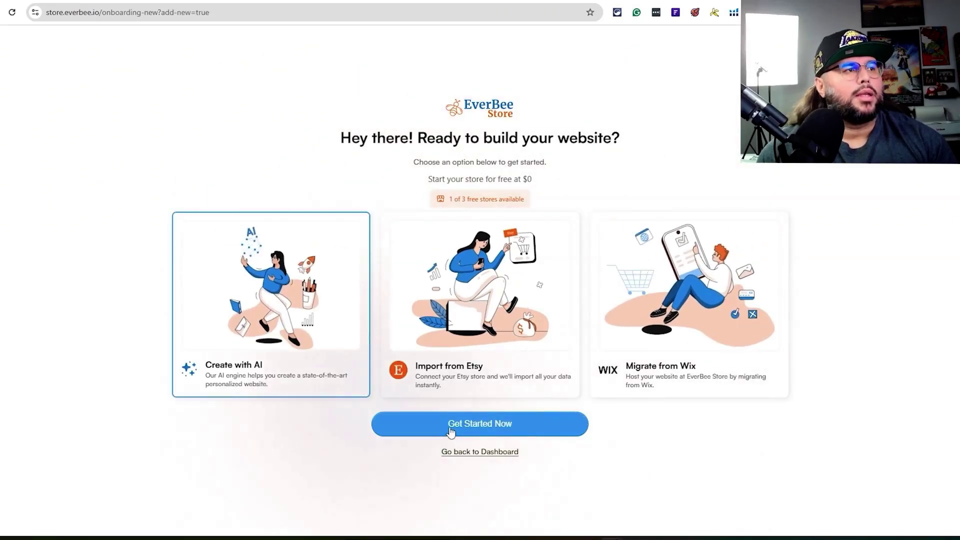
{"action": "left_click", "coordinate": [451, 431]}
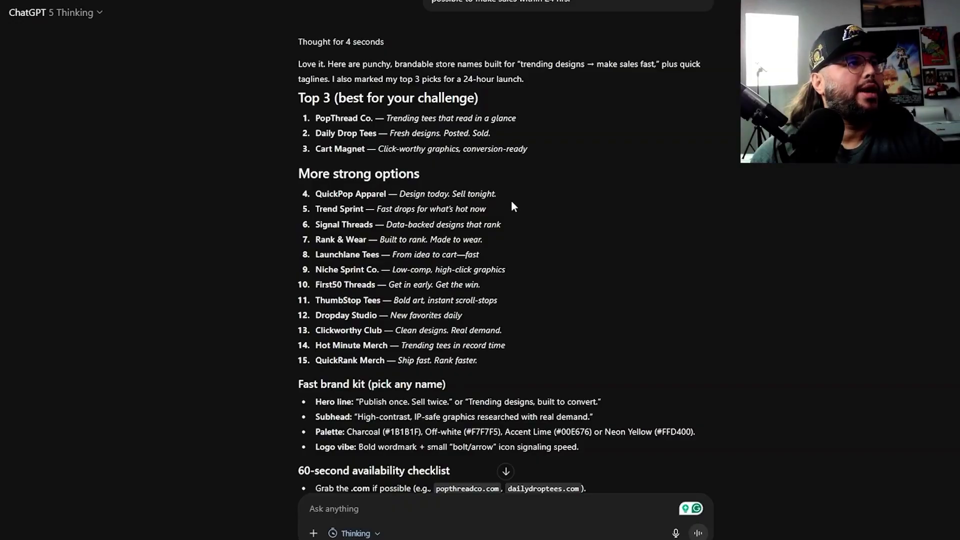
Step: Switch to ChatGPT and review the suggested store names, the fast brand kit and the answer about the best name
{"action": "scroll", "coordinate": [500, 211], "scroll_direction": "down", "scroll_amount": 10}
{"action": "scroll", "coordinate": [504, 215], "scroll_direction": "up", "scroll_amount": 8}
{"action": "scroll", "coordinate": [530, 242], "scroll_direction": "up", "scroll_amount": 2}
{"action": "left_click_drag", "start_coordinate": [300, 98], "coordinate": [590, 450]}
{"action": "left_click", "coordinate": [595, 445]}
{"action": "scroll", "coordinate": [607, 434], "scroll_direction": "down", "scroll_amount": 3}
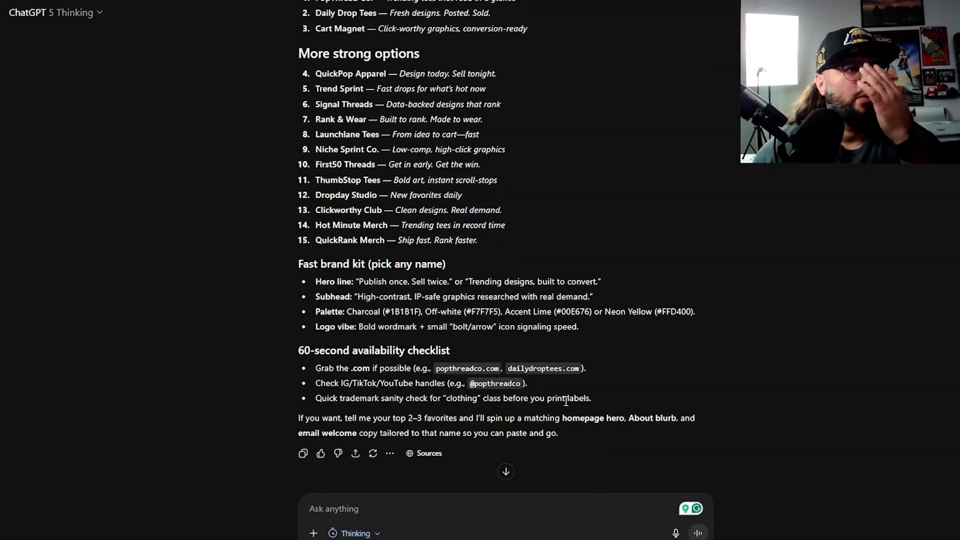
{"action": "scroll", "coordinate": [566, 402], "scroll_direction": "down", "scroll_amount": 6}
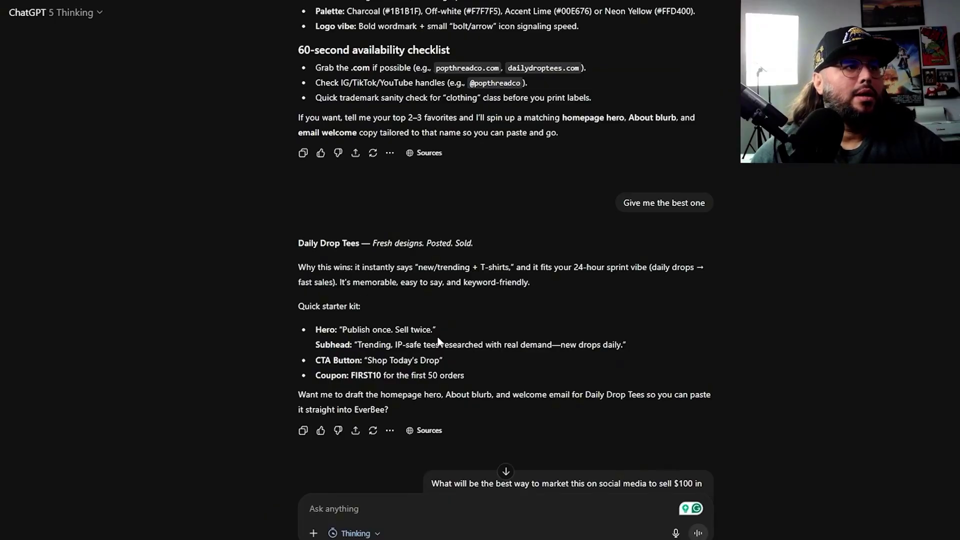
{"action": "scroll", "coordinate": [438, 341], "scroll_direction": "down", "scroll_amount": 4}
Step: Ask ChatGPT for brand details on "Daily Drop Tees — Fresh designs. Posted. Sold." for use in an AI website generator
{"action": "type", "text": "Give me some details aobut this brand we will be creating -"}
{"action": "type", "text": "Daily Drop Tees — Fresh designs. Posted. Sold."}
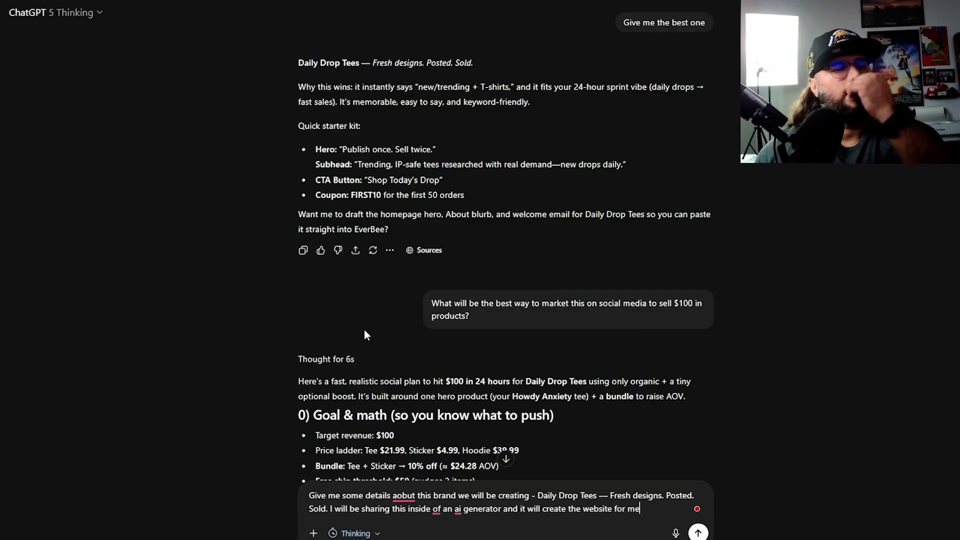
{"action": "key", "text": "Return"}
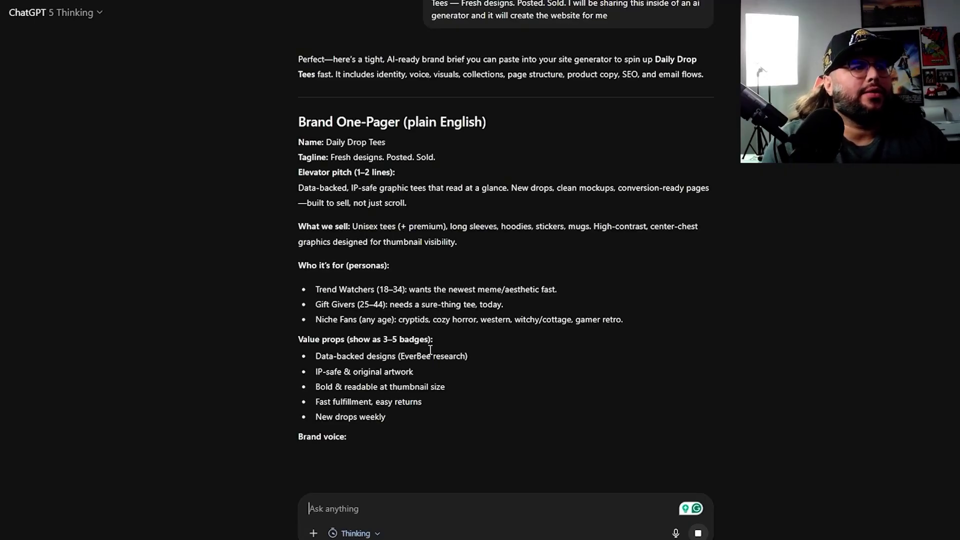
Step: Copy the name, tagline, elevator pitch and "What we sell" text from ChatGPT's brand one-pager into the EverBee Store website details
{"action": "scroll", "coordinate": [502, 382], "scroll_direction": "up", "scroll_amount": 1}
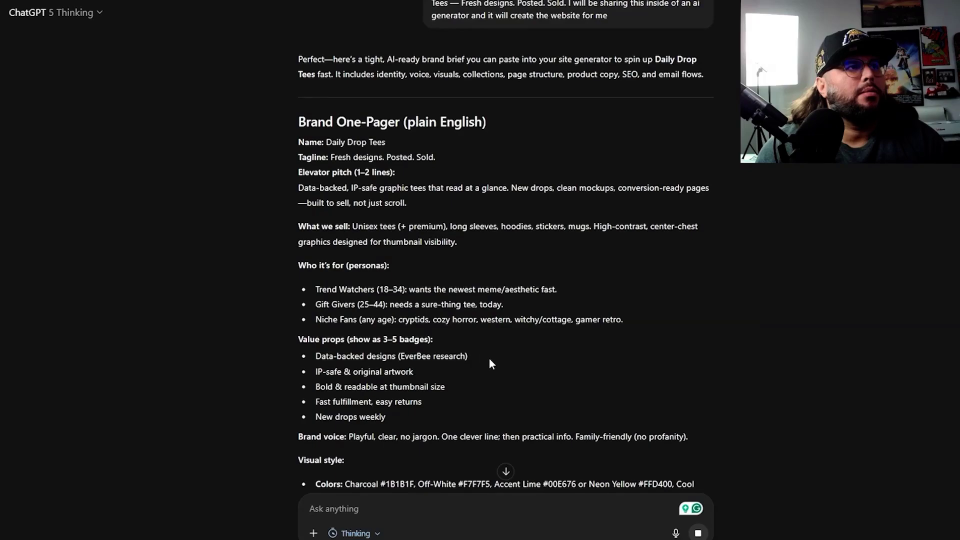
{"action": "left_click_drag", "start_coordinate": [407, 202], "coordinate": [299, 147]}
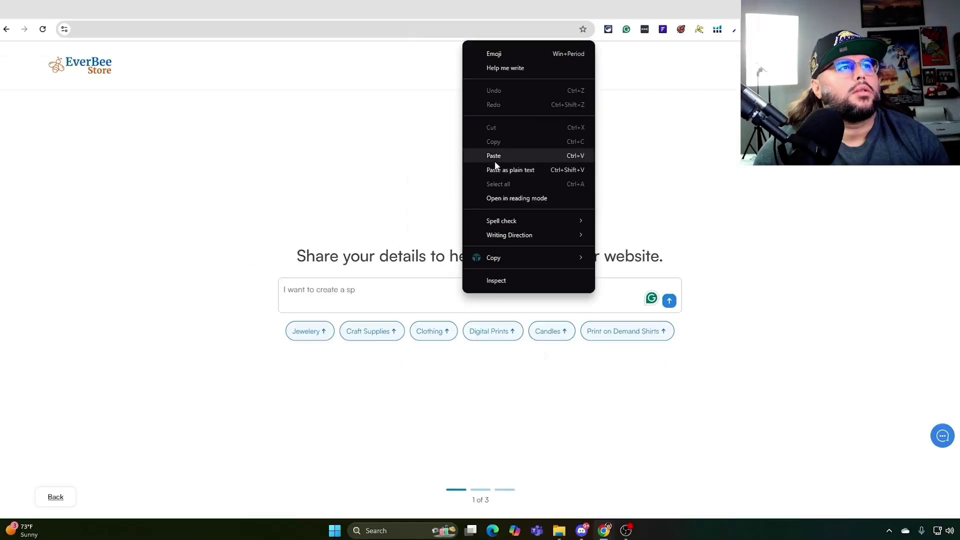
{"action": "left_click", "coordinate": [493, 156]}
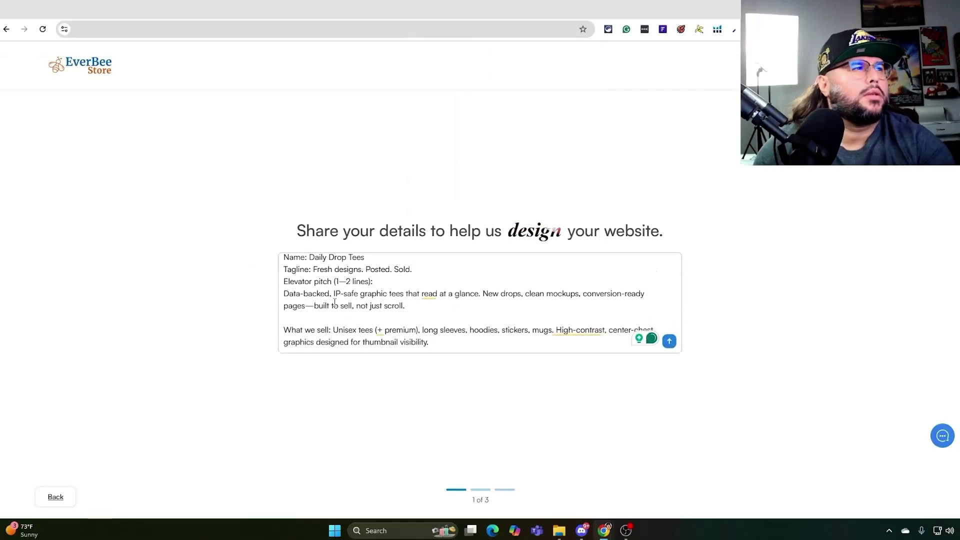
Step: Submit the pasted details and generate the website from the suggested description about a passion for creating unique graphic tees
{"action": "key", "text": "Return"}
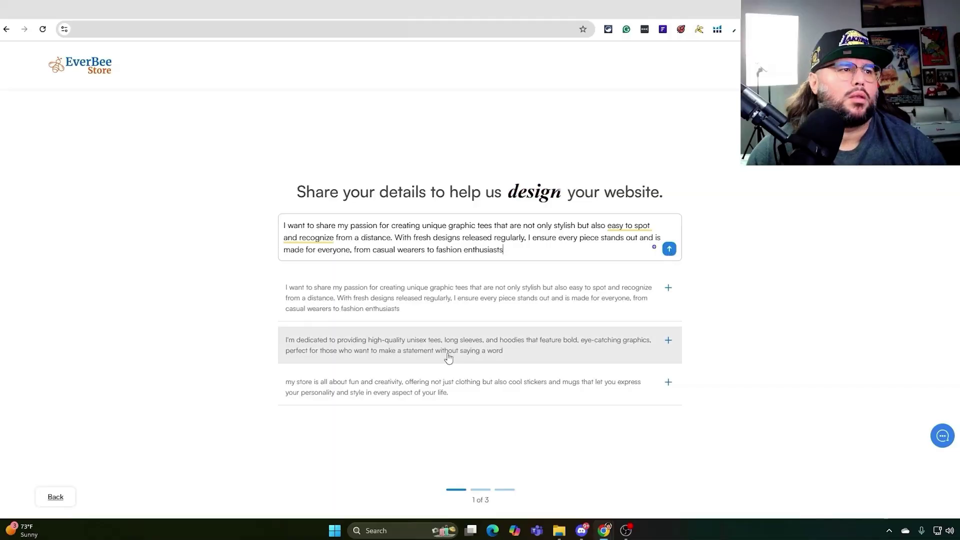
{"action": "left_click", "coordinate": [669, 249]}
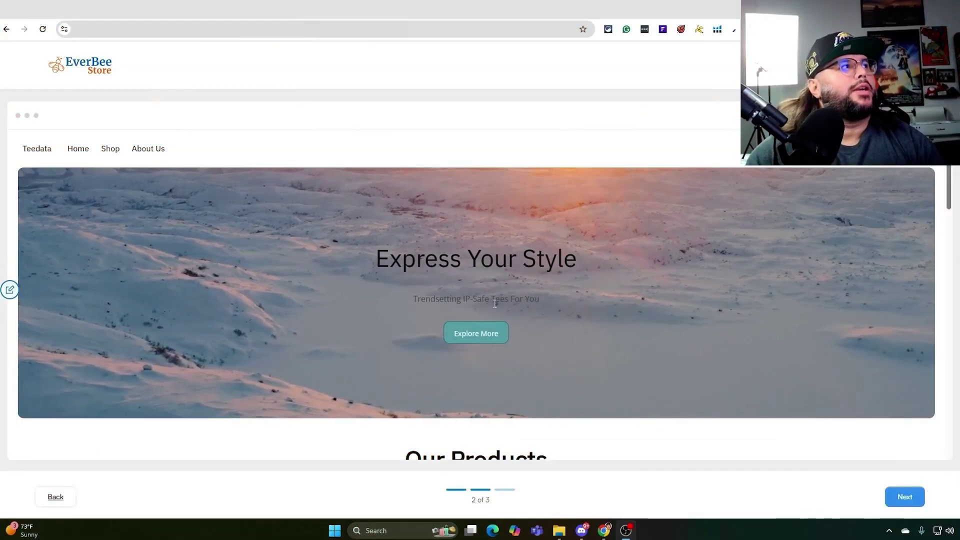
Step: Review the generated home page preview from the hero banner through the products to the footer
{"action": "scroll", "coordinate": [522, 309], "scroll_direction": "down", "scroll_amount": 1}
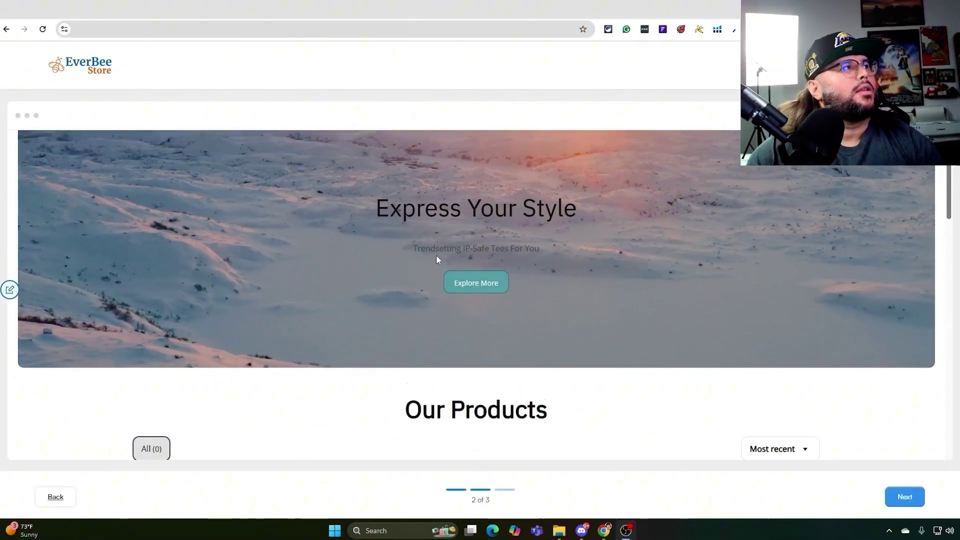
{"action": "scroll", "coordinate": [571, 288], "scroll_direction": "down", "scroll_amount": 6}
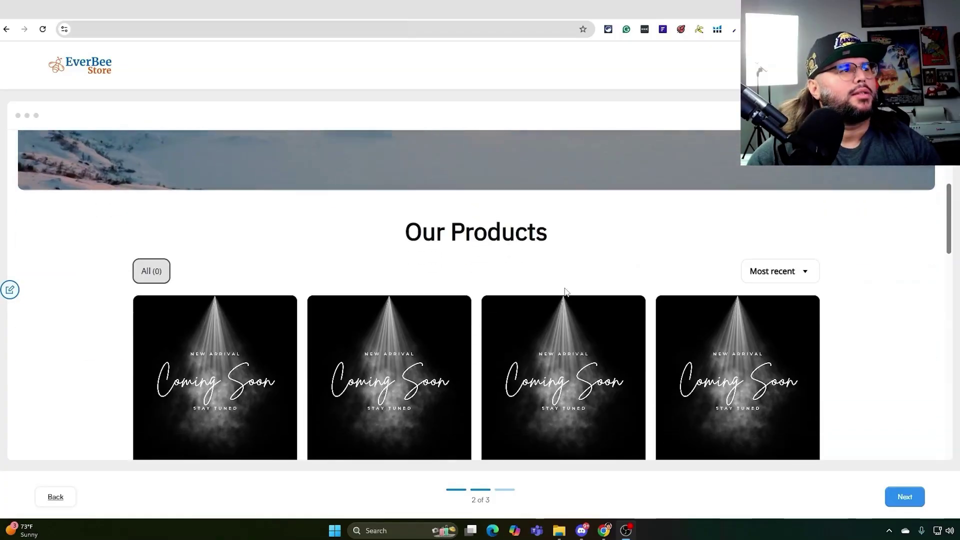
{"action": "scroll", "coordinate": [479, 290], "scroll_direction": "down", "scroll_amount": 5}
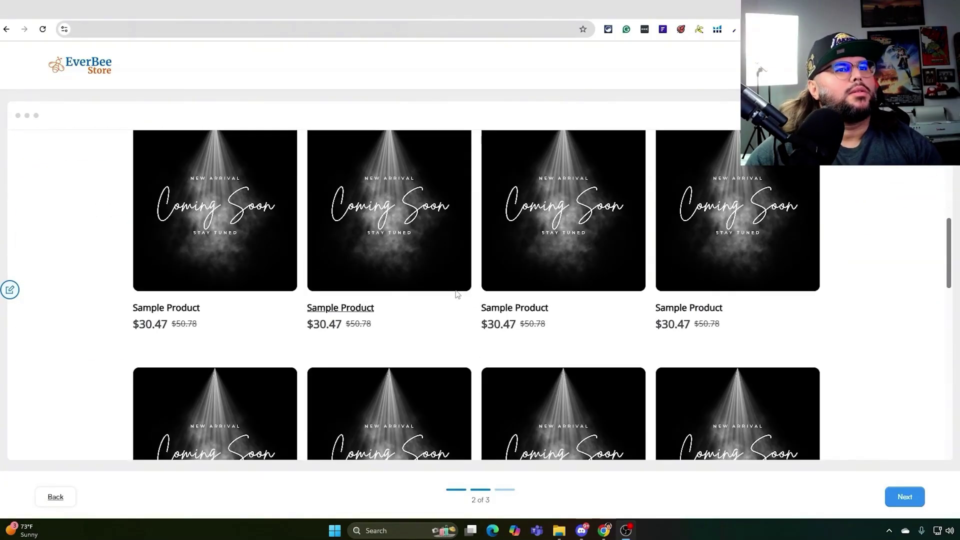
{"action": "scroll", "coordinate": [455, 290], "scroll_direction": "up", "scroll_amount": 2}
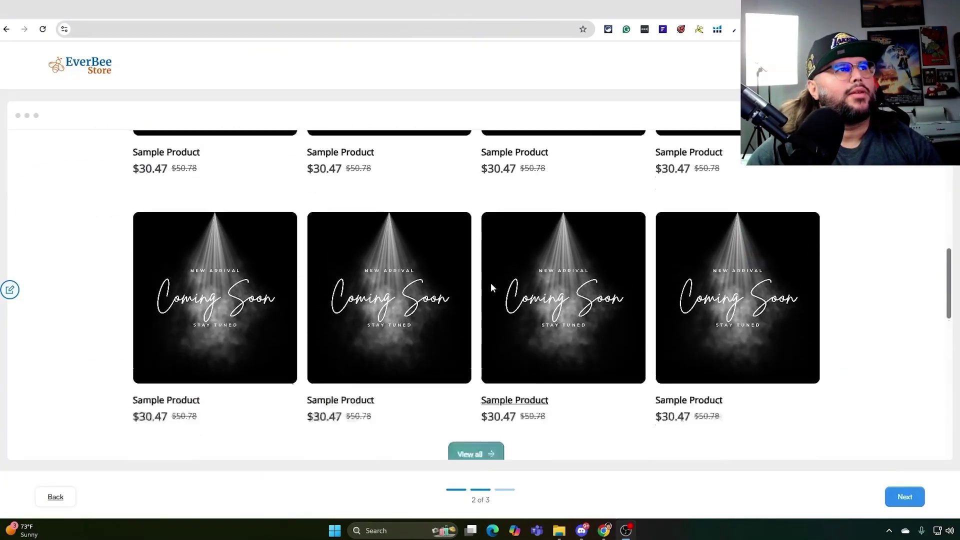
{"action": "scroll", "coordinate": [491, 287], "scroll_direction": "down", "scroll_amount": 10}
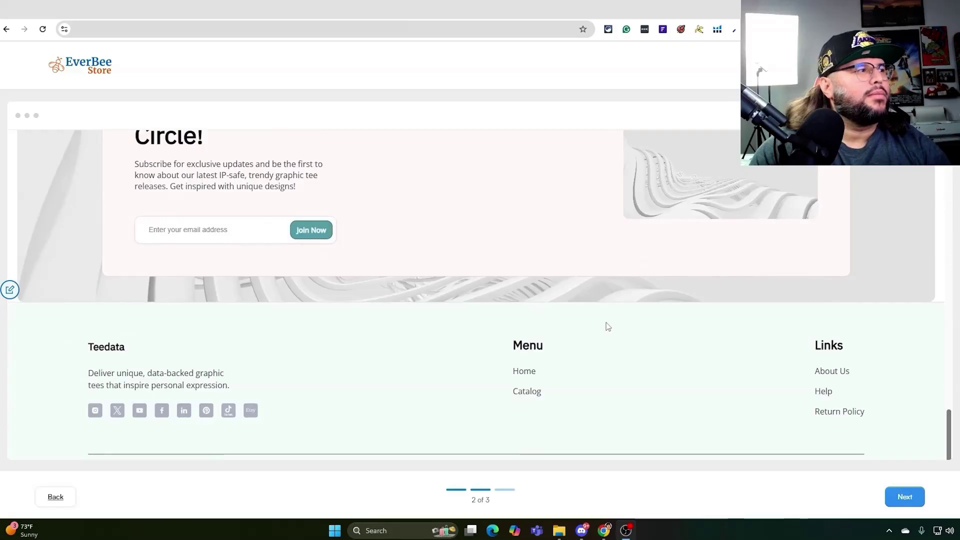
{"action": "scroll", "coordinate": [660, 350], "scroll_direction": "up", "scroll_amount": 10}
{"action": "scroll", "coordinate": [660, 370], "scroll_direction": "up", "scroll_amount": 4}
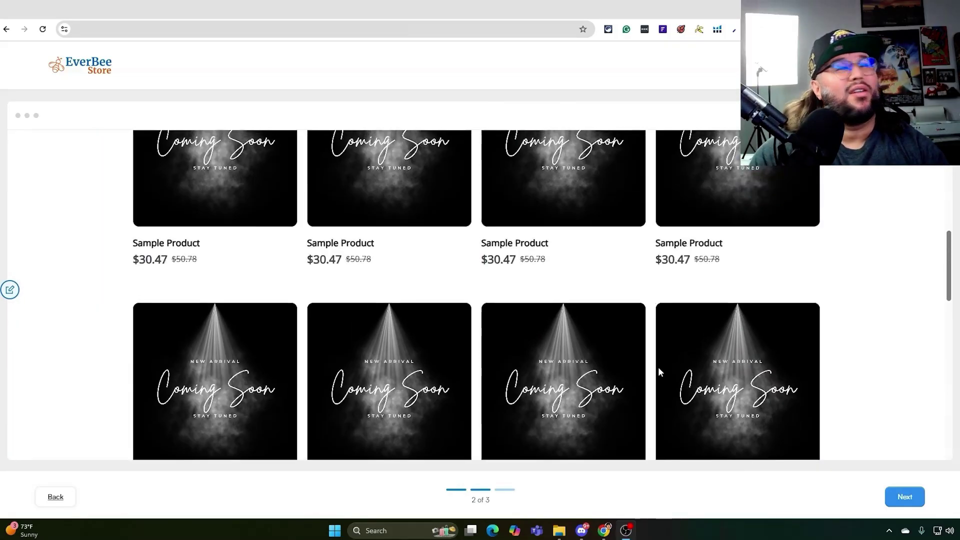
{"action": "scroll", "coordinate": [659, 373], "scroll_direction": "up", "scroll_amount": 8}
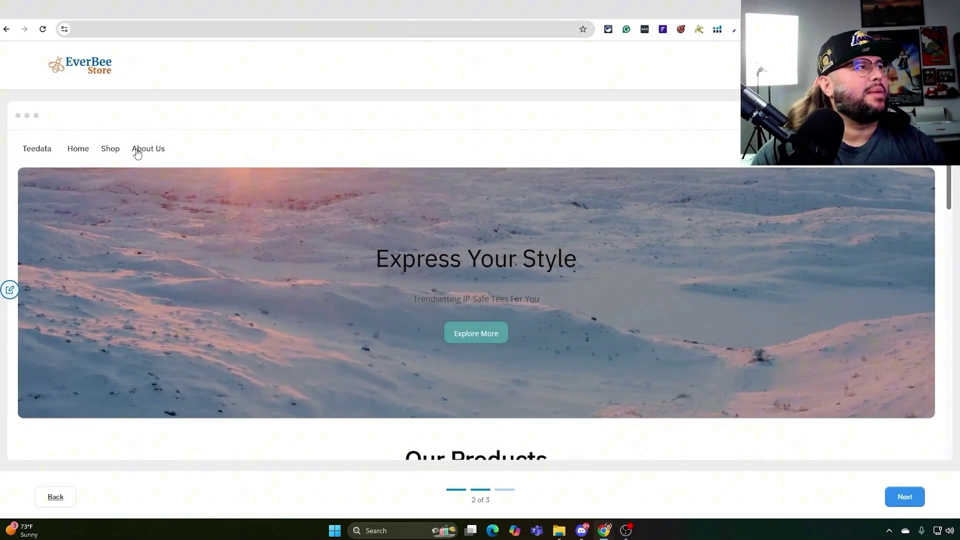
Step: View the preview's Shop section and examine the product grid, promotional block, newsletter sign-up and footer
{"action": "left_click", "coordinate": [110, 148]}
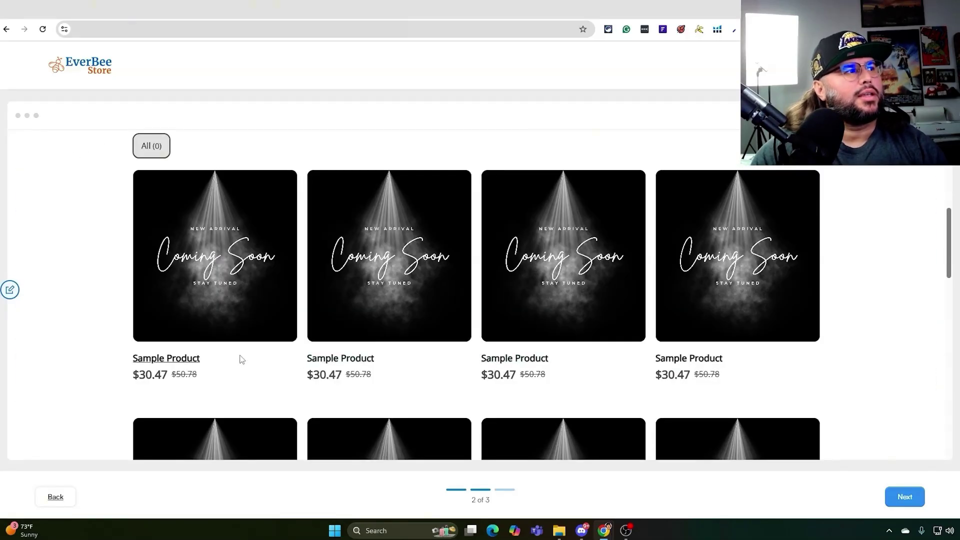
{"action": "scroll", "coordinate": [692, 368], "scroll_direction": "down", "scroll_amount": 5}
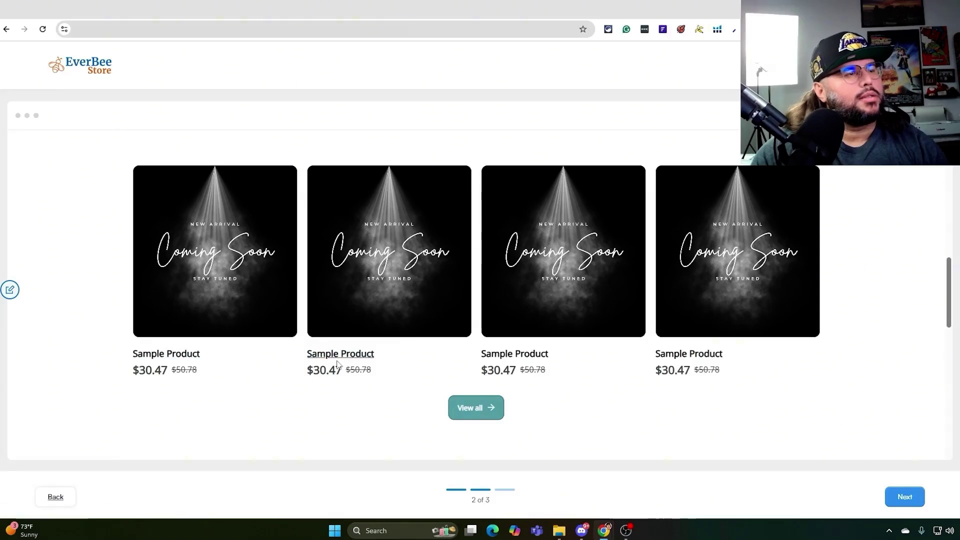
{"action": "scroll", "coordinate": [542, 379], "scroll_direction": "down", "scroll_amount": 6}
{"action": "scroll", "coordinate": [575, 379], "scroll_direction": "down", "scroll_amount": 5}
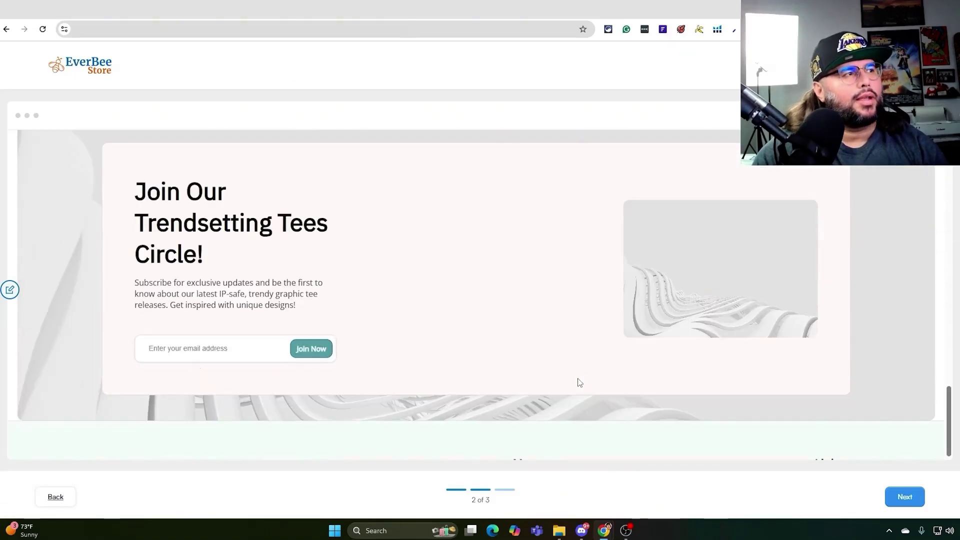
{"action": "scroll", "coordinate": [605, 380], "scroll_direction": "up", "scroll_amount": 10}
{"action": "scroll", "coordinate": [602, 371], "scroll_direction": "down", "scroll_amount": 7}
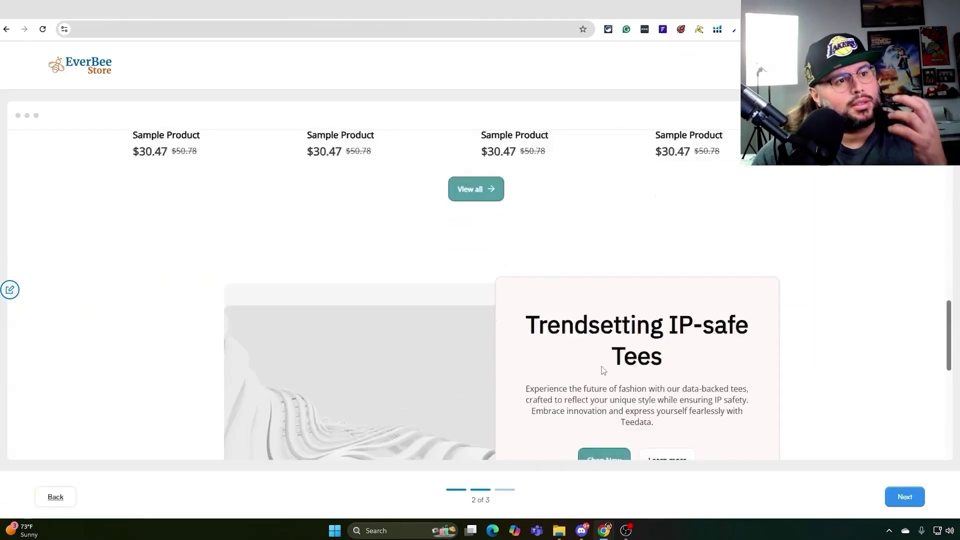
{"action": "scroll", "coordinate": [597, 365], "scroll_direction": "down", "scroll_amount": 3}
{"action": "scroll", "coordinate": [579, 365], "scroll_direction": "down", "scroll_amount": 1}
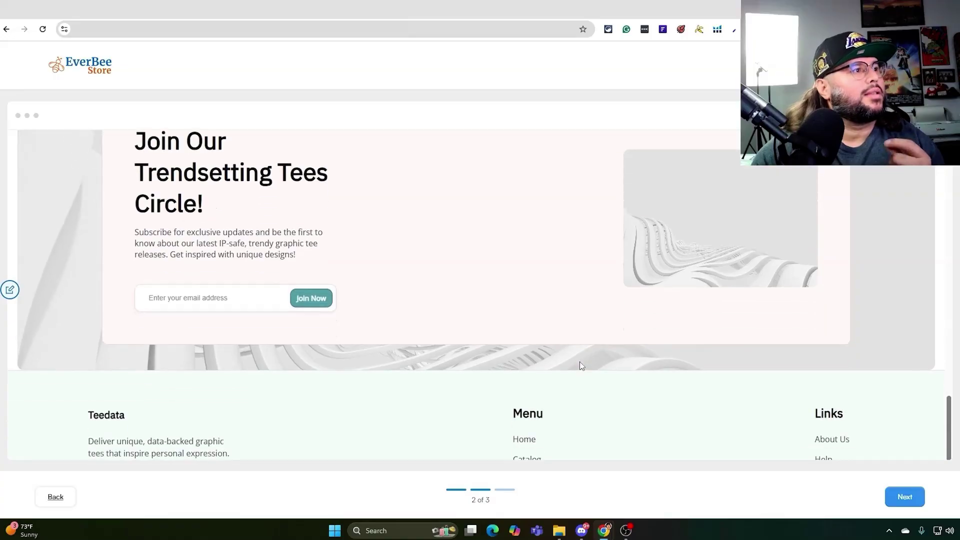
{"action": "scroll", "coordinate": [561, 361], "scroll_direction": "down", "scroll_amount": 2}
{"action": "scroll", "coordinate": [598, 364], "scroll_direction": "up", "scroll_amount": 15}
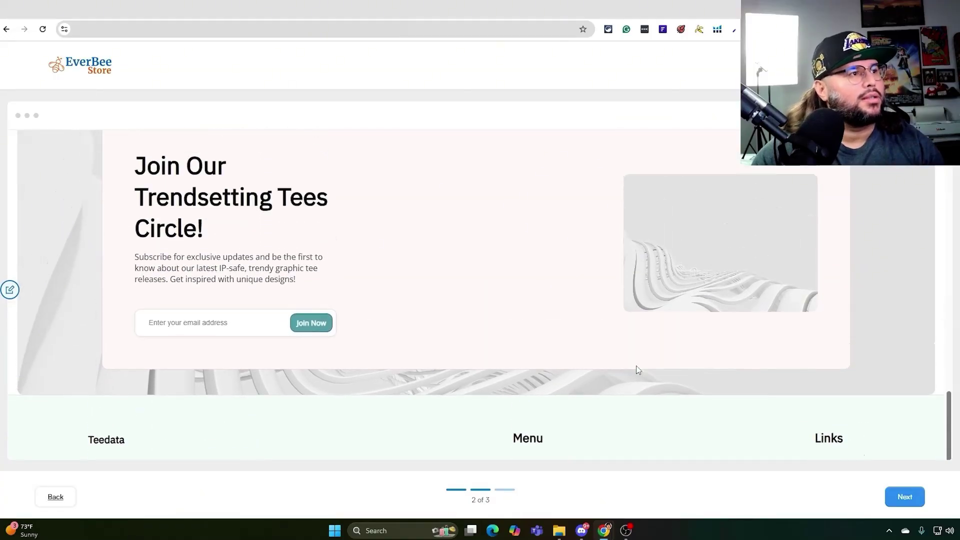
Step: Continue to the styling stage and try the mauve-beige, cyan-peach and pink-lime color palettes on the site preview
{"action": "left_click", "coordinate": [907, 497]}
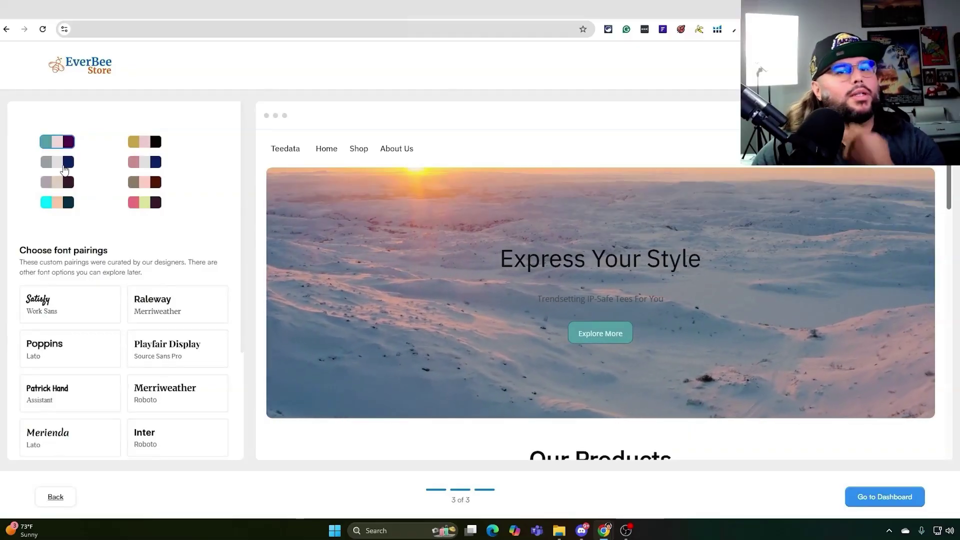
{"action": "left_click", "coordinate": [57, 182]}
{"action": "scroll", "coordinate": [450, 298], "scroll_direction": "down", "scroll_amount": 5}
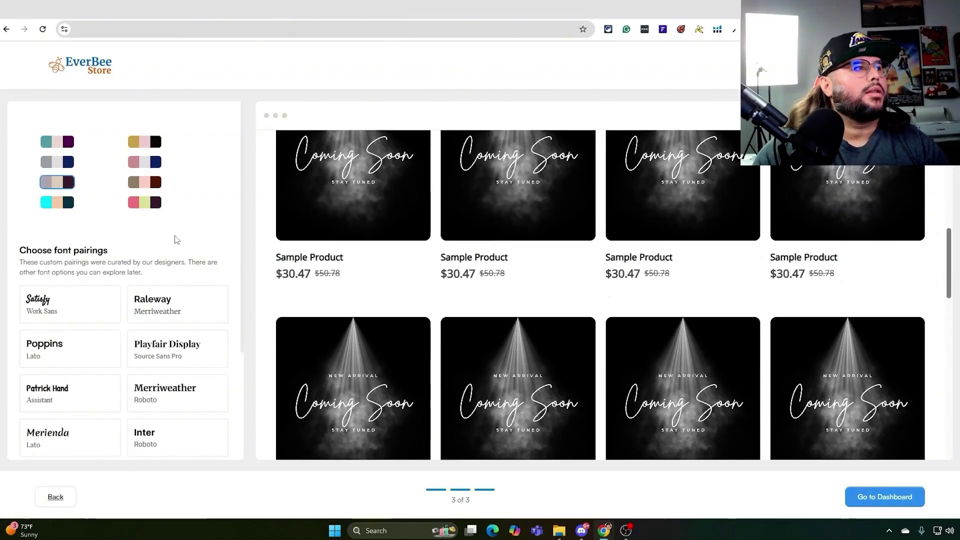
{"action": "left_click", "coordinate": [64, 210]}
{"action": "left_click", "coordinate": [150, 209]}
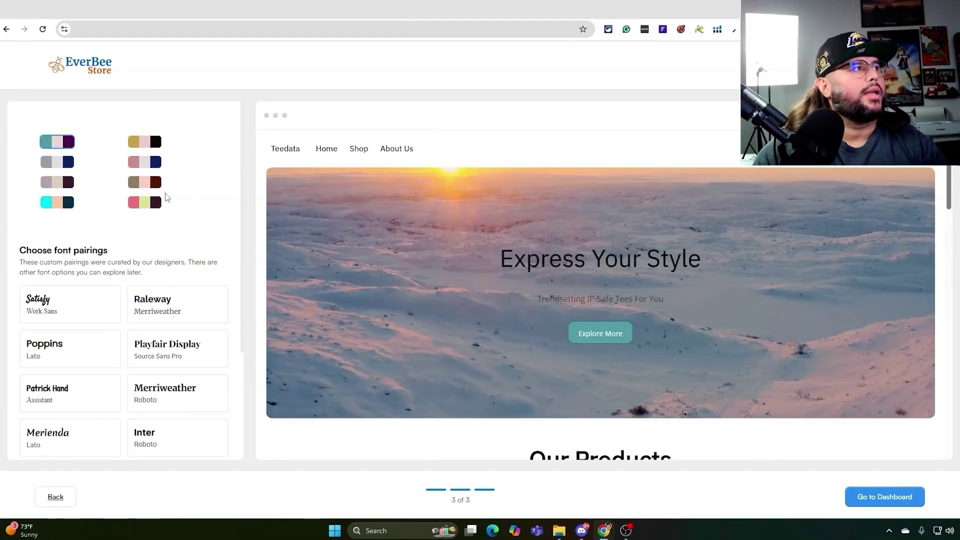
Step: Try the Satisfy, Raleway, Playfair Display and IBM Plex Sans font pairings, and choose Black Han Sans with Roboto
{"action": "scroll", "coordinate": [125, 300], "scroll_direction": "down", "scroll_amount": 1}
{"action": "left_click", "coordinate": [69, 250]}
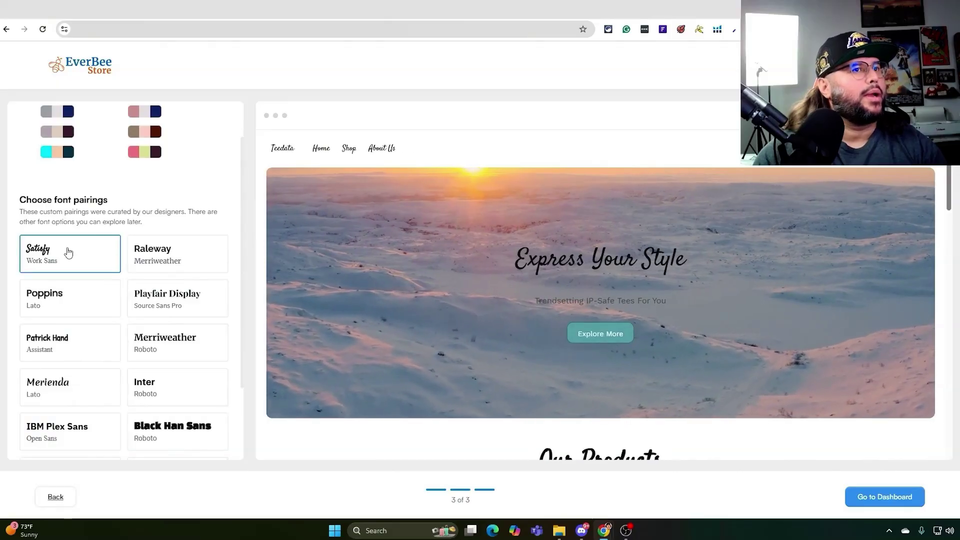
{"action": "left_click", "coordinate": [150, 260]}
{"action": "left_click", "coordinate": [186, 306]}
{"action": "left_click", "coordinate": [70, 431]}
{"action": "left_click", "coordinate": [177, 431]}
{"action": "scroll", "coordinate": [185, 416], "scroll_direction": "down", "scroll_amount": 2}
{"action": "scroll", "coordinate": [163, 403], "scroll_direction": "up", "scroll_amount": 1}
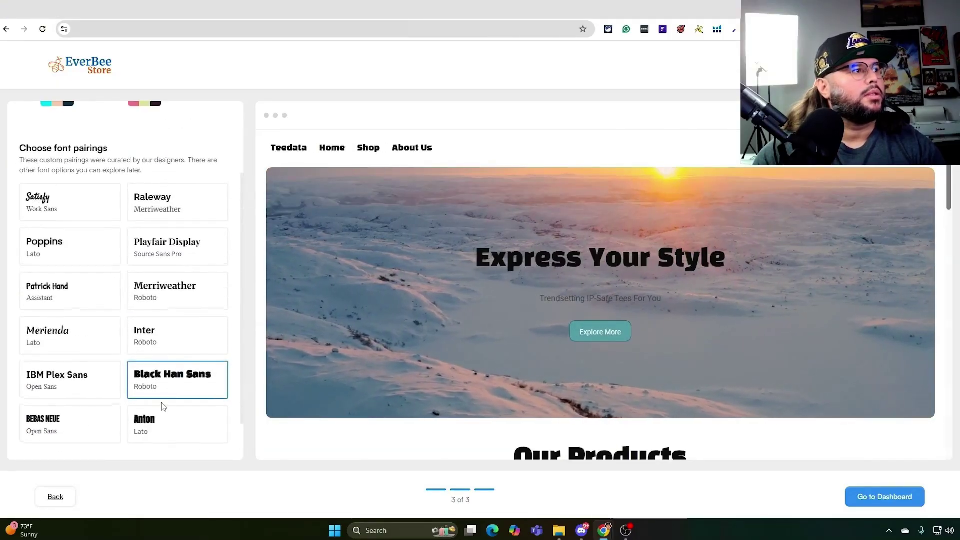
Step: Apply the cyan, peach and dark navy color palette to the site and finish onboarding by going to the dashboard
{"action": "scroll", "coordinate": [645, 415], "scroll_direction": "down", "scroll_amount": 5}
{"action": "scroll", "coordinate": [645, 415], "scroll_direction": "down", "scroll_amount": 1}
{"action": "scroll", "coordinate": [210, 315], "scroll_direction": "up", "scroll_amount": 2}
{"action": "left_click", "coordinate": [62, 189]}
{"action": "scroll", "coordinate": [100, 325], "scroll_direction": "down", "scroll_amount": 3}
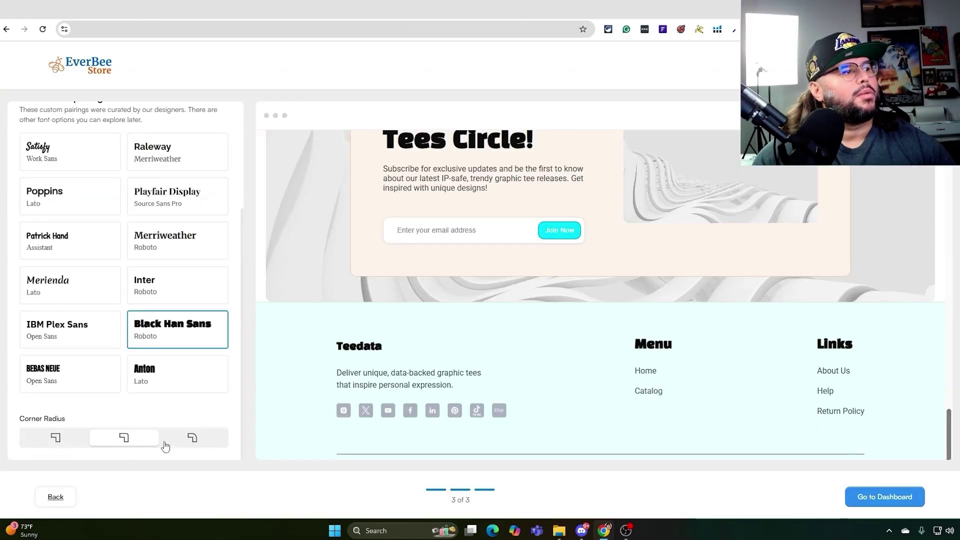
{"action": "left_click", "coordinate": [888, 504]}
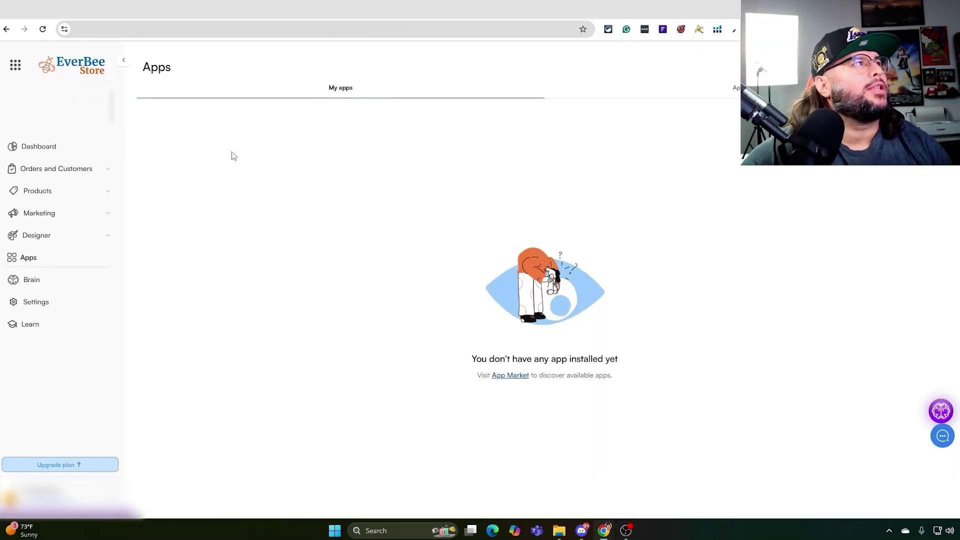
Step: Look through the options under Orders and Customers, Products, Marketing and Designer in the store dashboard
{"action": "left_click", "coordinate": [107, 170]}
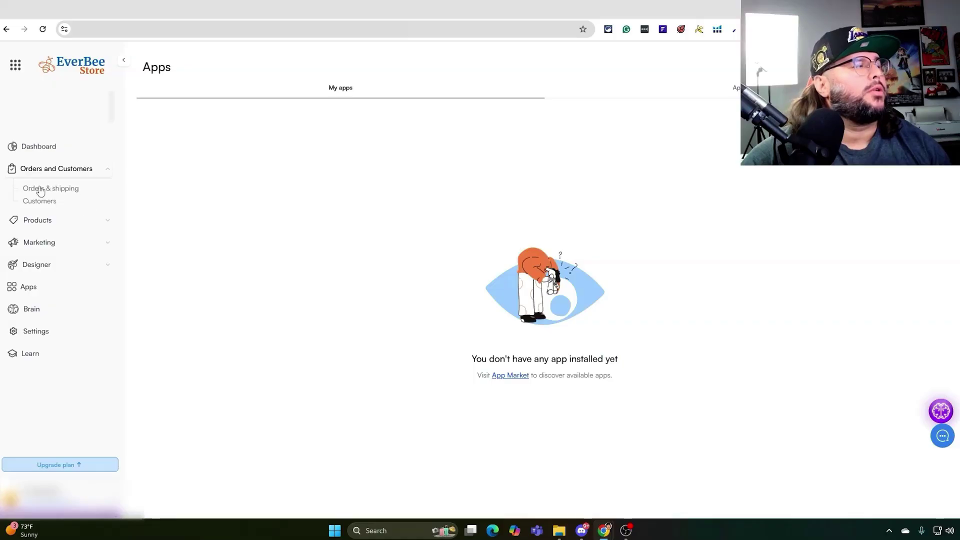
{"action": "left_click", "coordinate": [104, 220]}
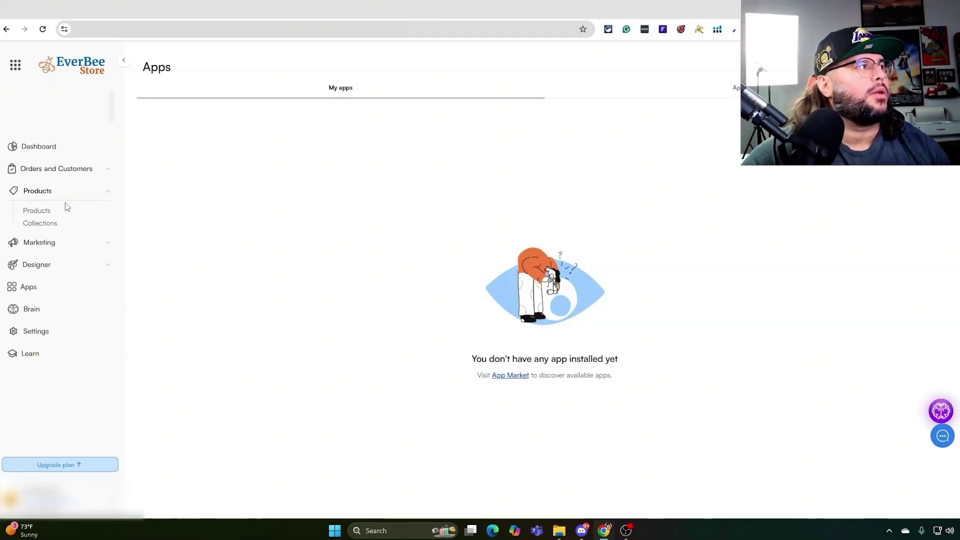
{"action": "left_click", "coordinate": [50, 244]}
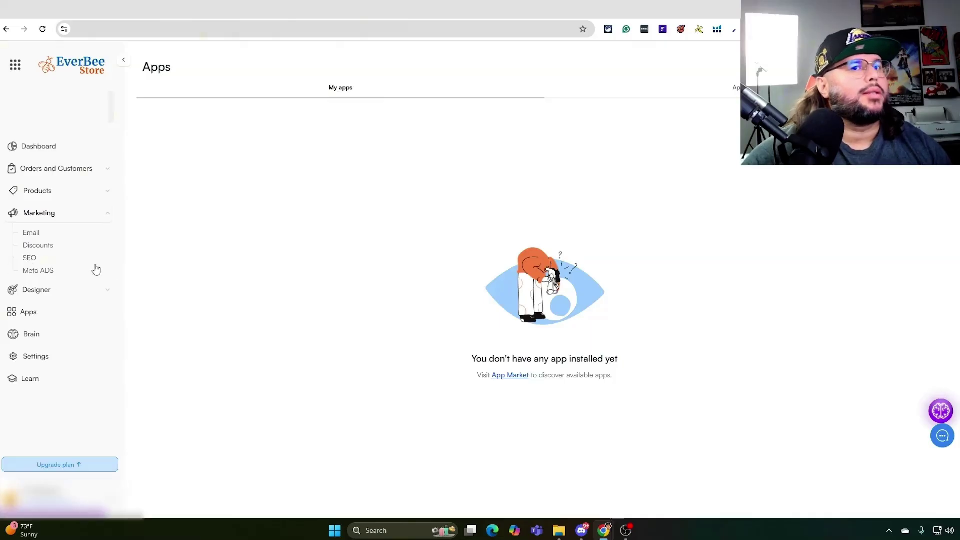
{"action": "left_click", "coordinate": [106, 216]}
{"action": "left_click", "coordinate": [109, 236]}
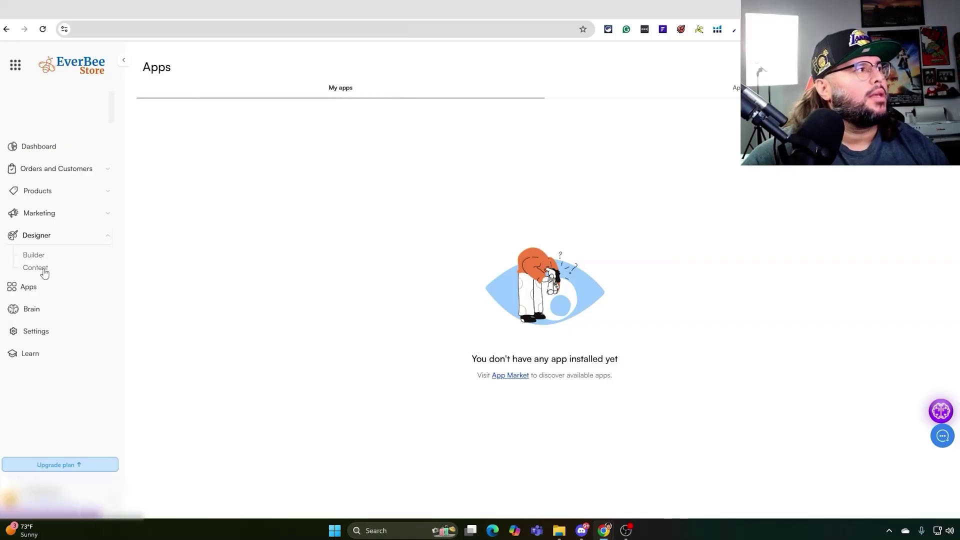
Step: Look over the data source connections on the Brain page and return to the Apps page
{"action": "left_click", "coordinate": [109, 238]}
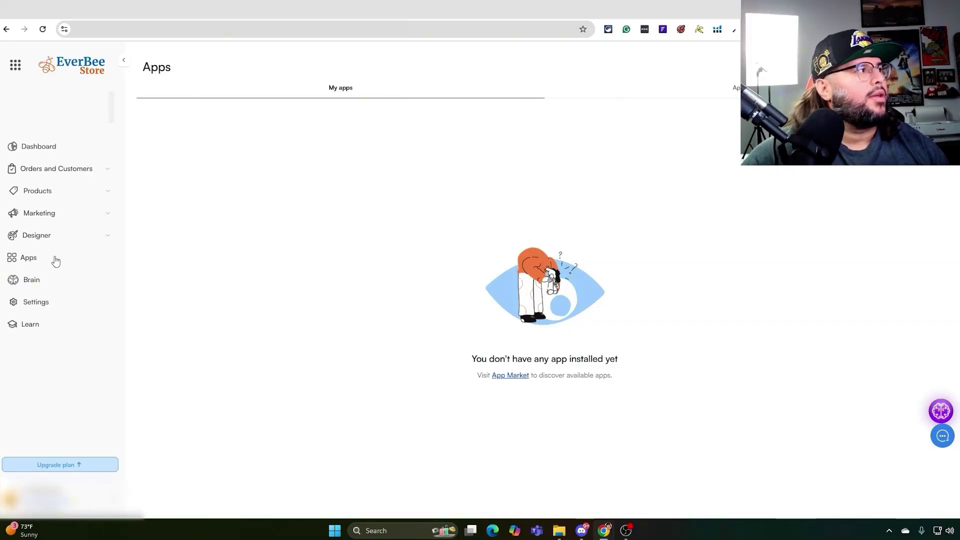
{"action": "left_click", "coordinate": [32, 280]}
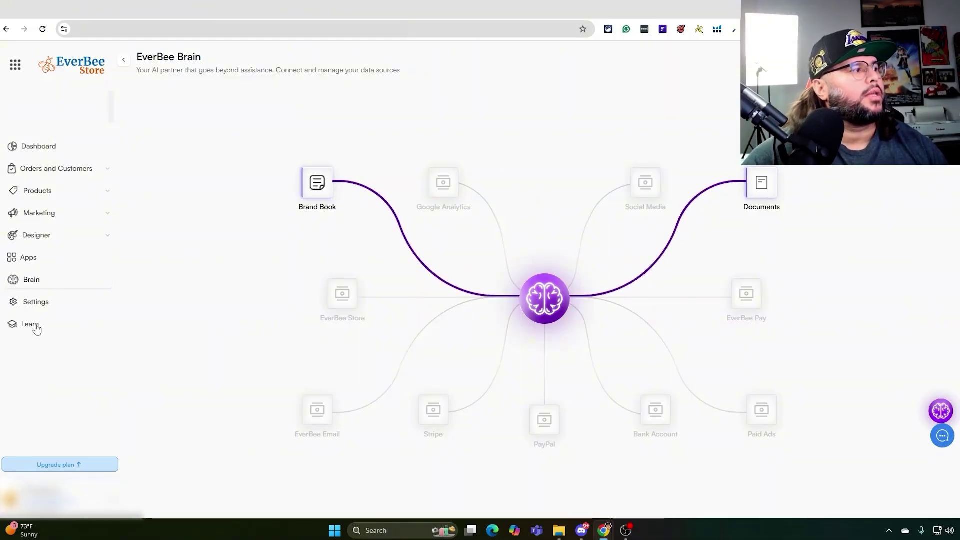
{"action": "left_click", "coordinate": [29, 259]}
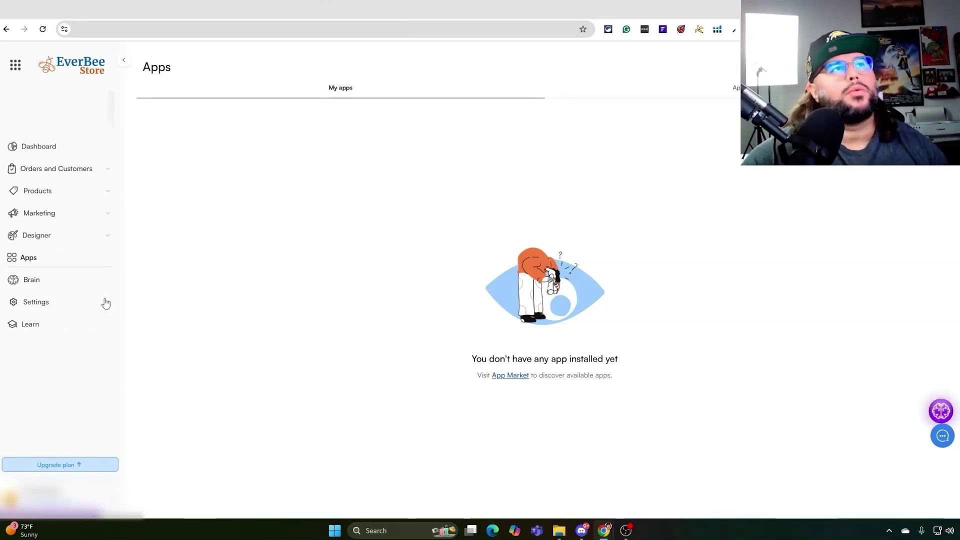
Step: Install the Printify app from the app market, approve its permissions and allow EverBee to connect to the Printify account
{"action": "left_click", "coordinate": [738, 89]}
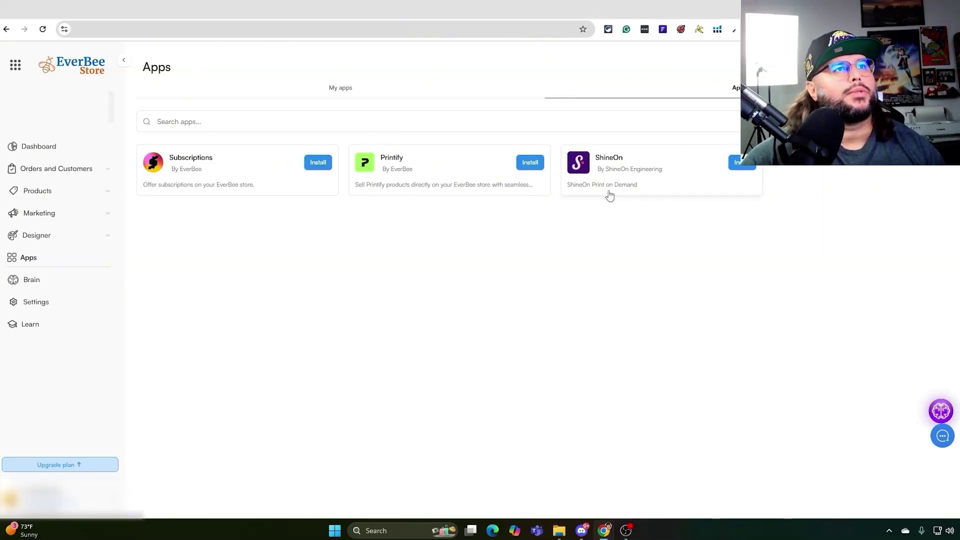
{"action": "left_click", "coordinate": [530, 165]}
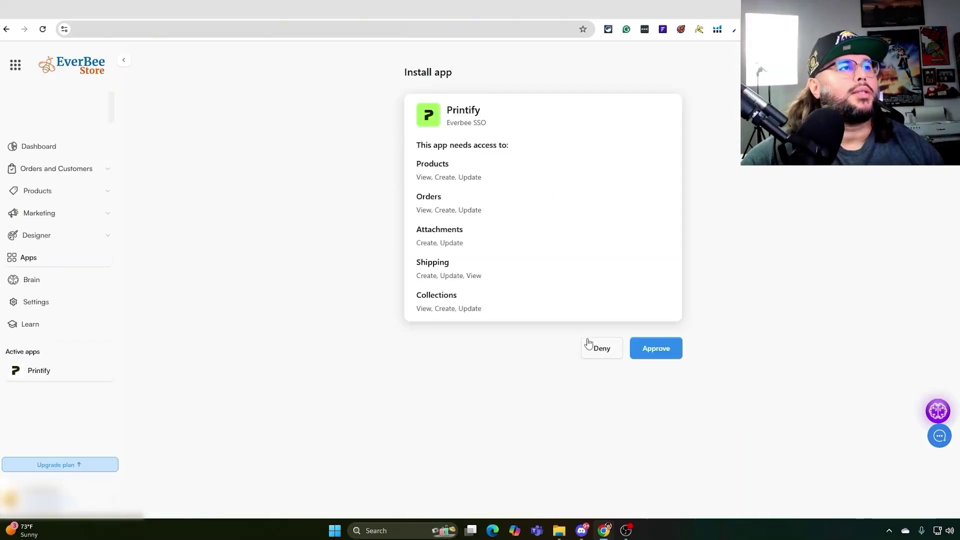
{"action": "left_click", "coordinate": [650, 352]}
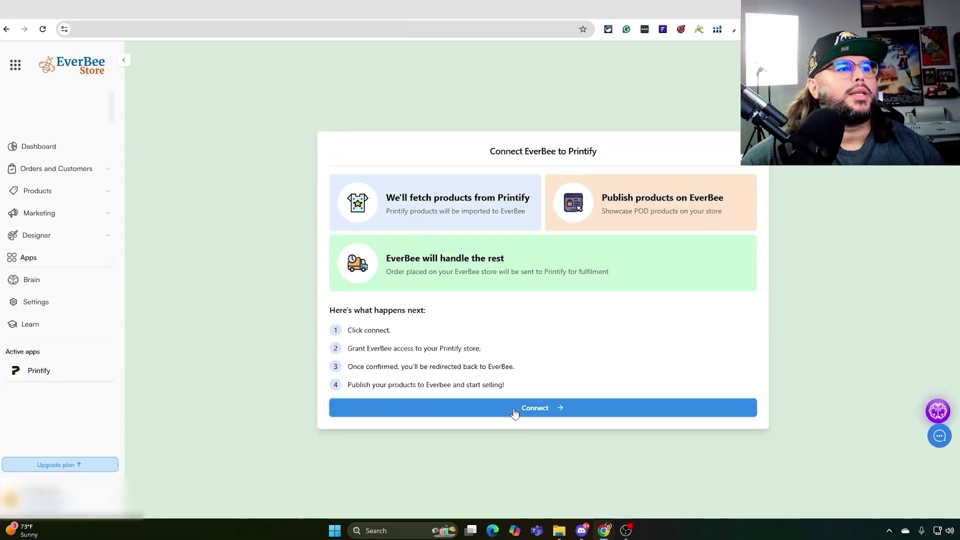
{"action": "left_click", "coordinate": [515, 409]}
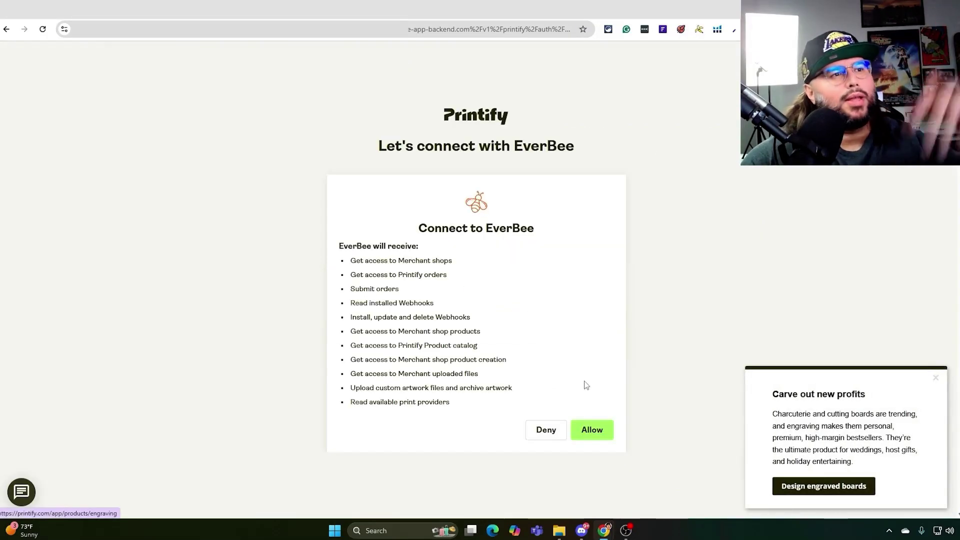
{"action": "left_click", "coordinate": [593, 435]}
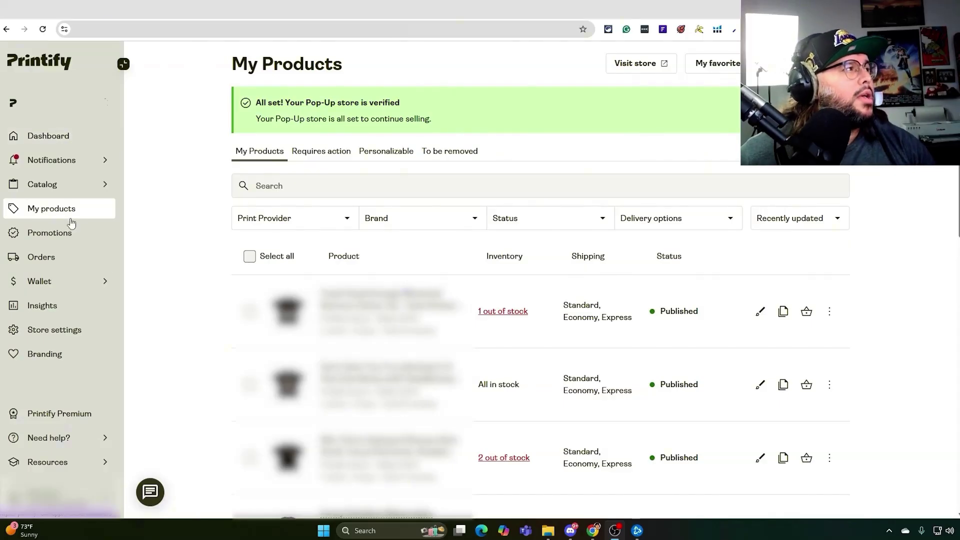
Step: Browse the women's T-shirts in the Printify catalog and start designing the Gildan 5000 Unisex Heavy Cotton Tee
{"action": "mouse_move", "coordinate": [83, 187]}
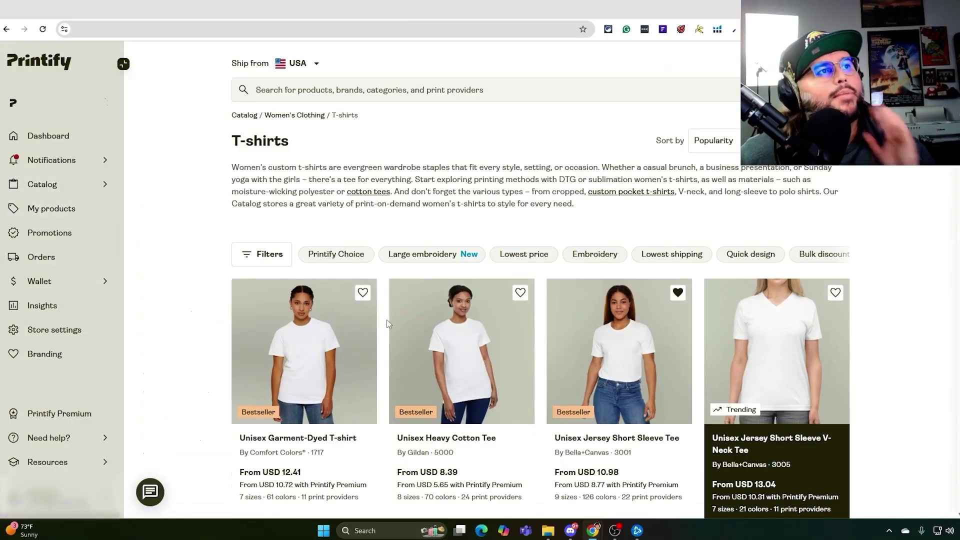
{"action": "scroll", "coordinate": [447, 300], "scroll_direction": "down", "scroll_amount": 1}
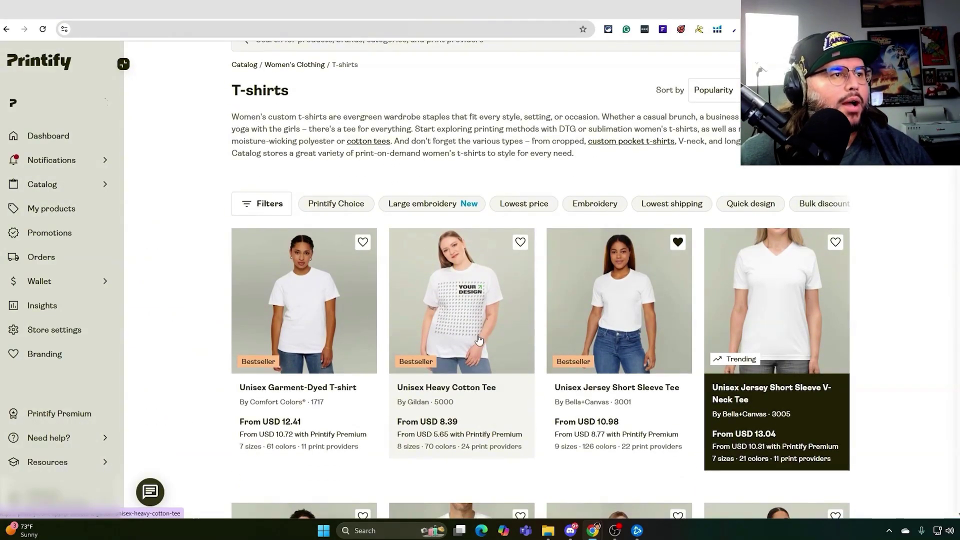
{"action": "scroll", "coordinate": [453, 390], "scroll_direction": "down", "scroll_amount": 1}
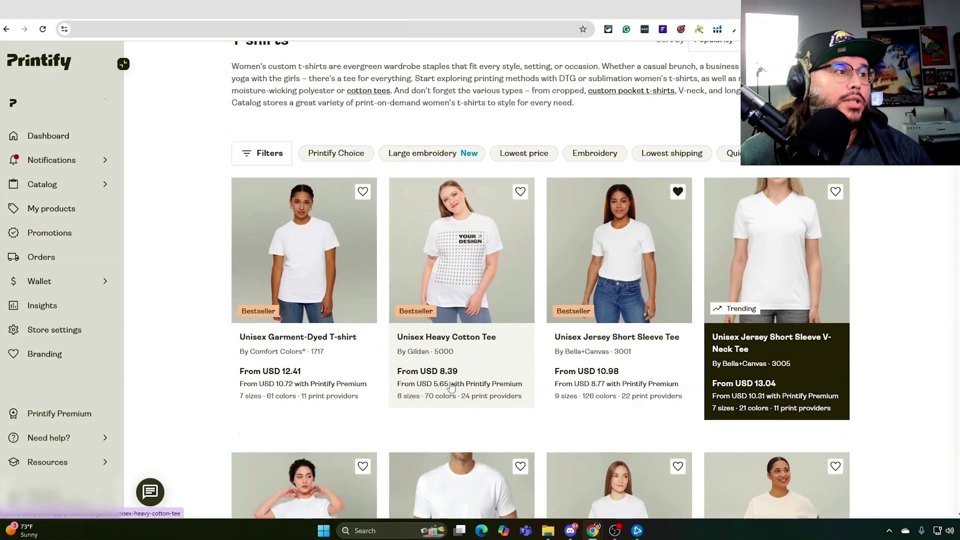
{"action": "scroll", "coordinate": [471, 325], "scroll_direction": "down", "scroll_amount": 2}
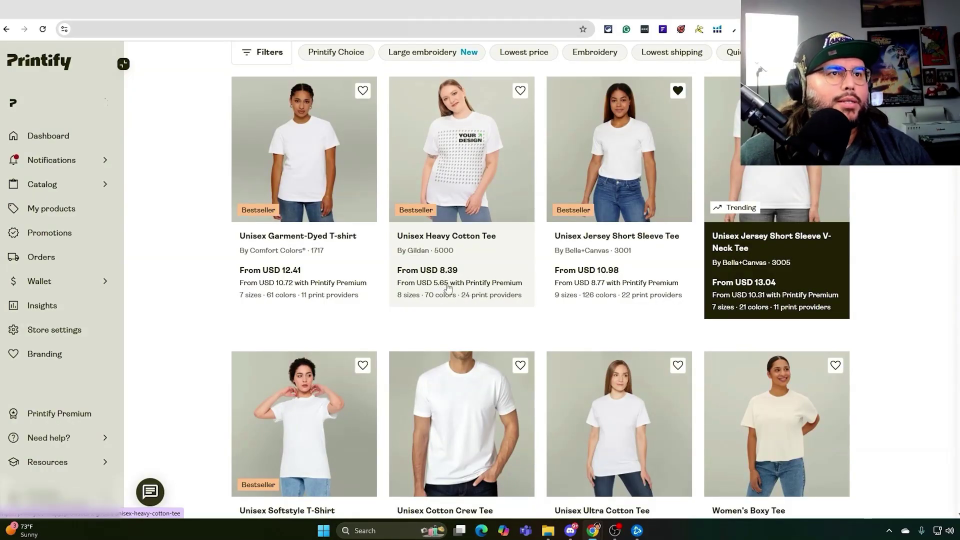
{"action": "scroll", "coordinate": [509, 296], "scroll_direction": "up", "scroll_amount": 1}
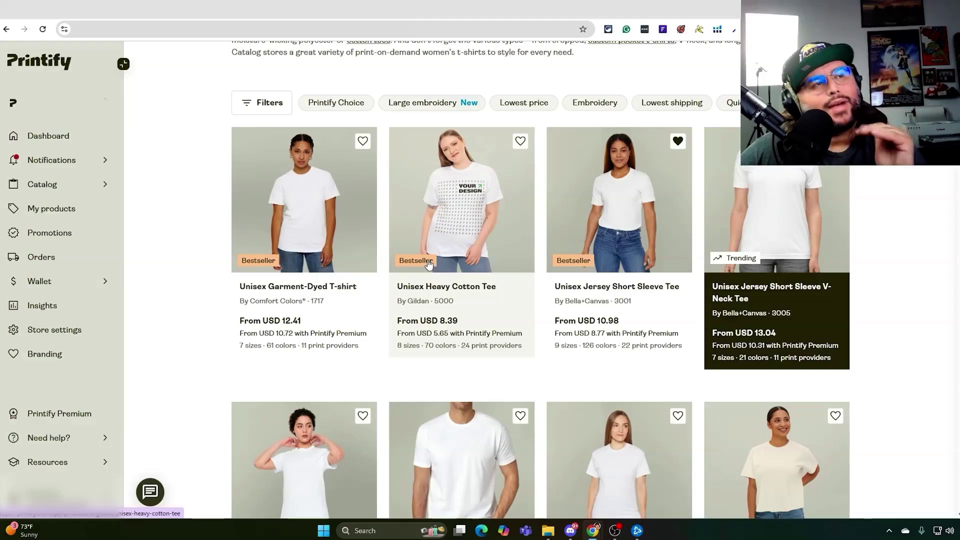
{"action": "left_click", "coordinate": [483, 224]}
{"action": "scroll", "coordinate": [658, 393], "scroll_direction": "down", "scroll_amount": 2}
{"action": "left_click", "coordinate": [566, 381]}
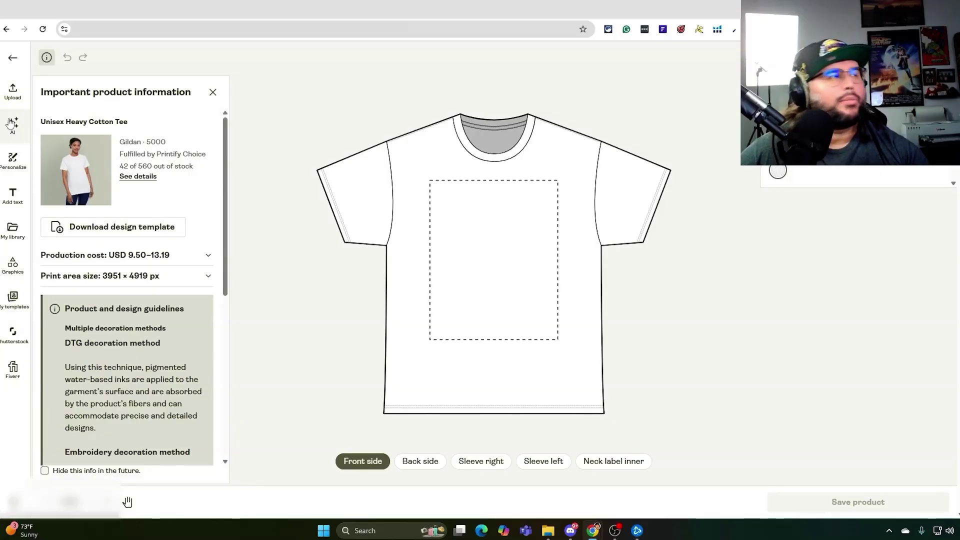
Step: Upload the Holiday Joys design from the Tennis folder onto the front side of the shirt
{"action": "left_click", "coordinate": [13, 92]}
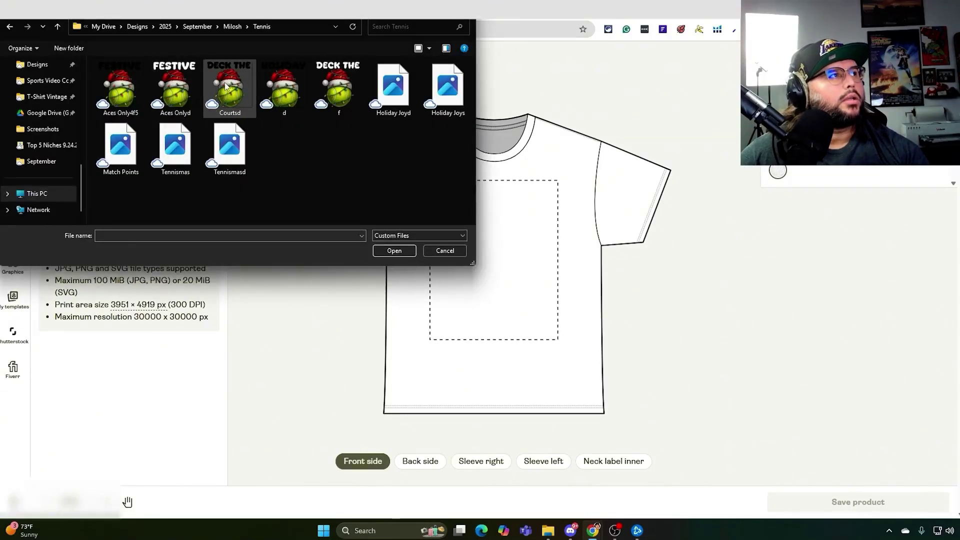
{"action": "left_click", "coordinate": [338, 86]}
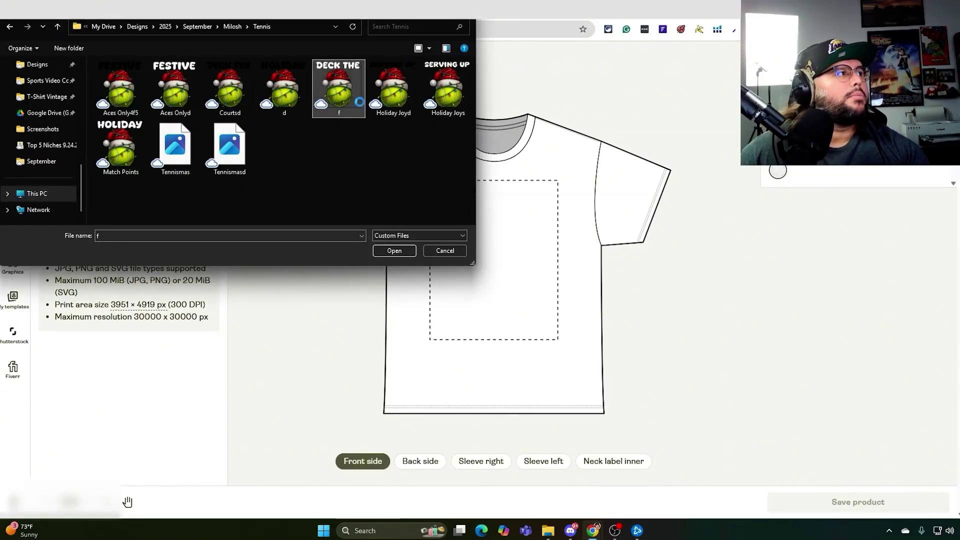
{"action": "right_click", "coordinate": [345, 93]}
{"action": "key", "text": "Escape"}
{"action": "left_click", "coordinate": [436, 89]}
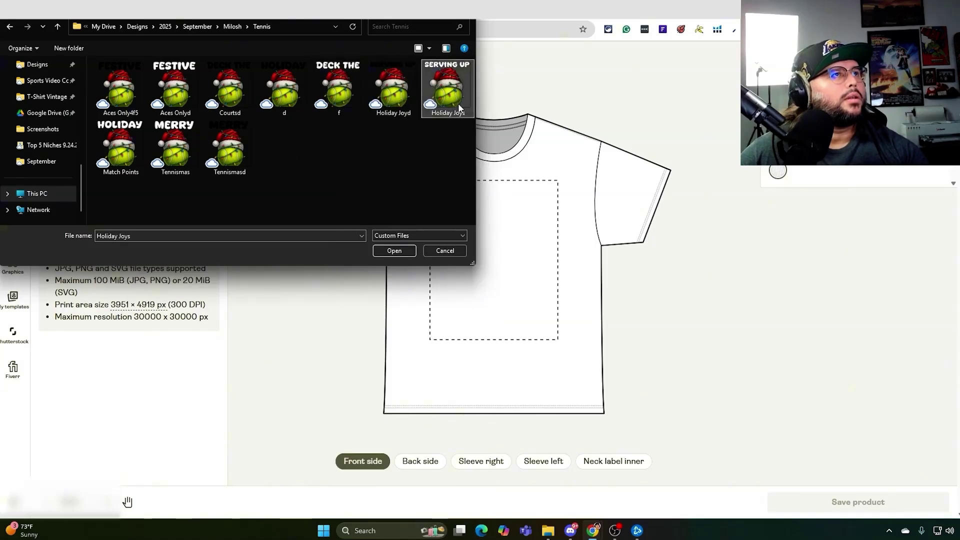
{"action": "left_click", "coordinate": [393, 250]}
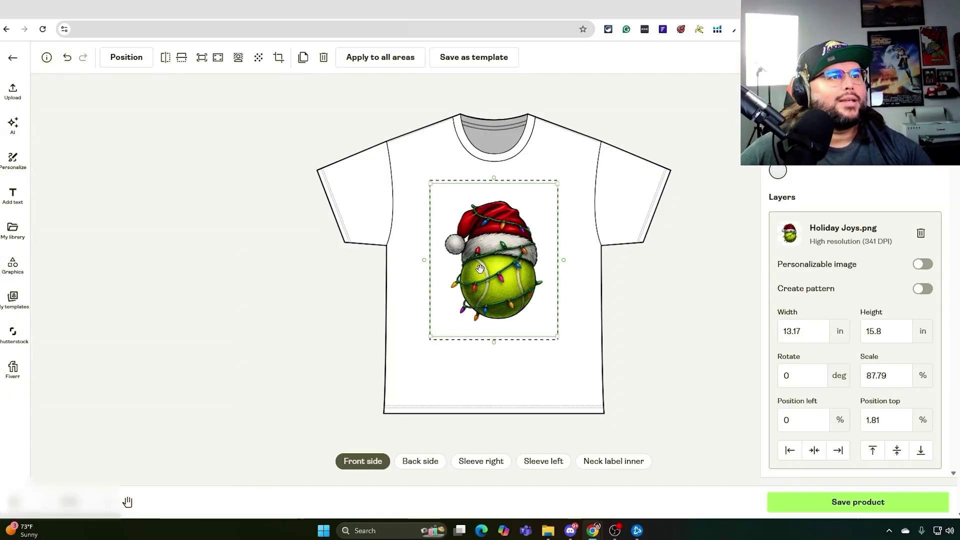
Step: Add Black, Dark Heather, Navy and Heather Navy as shirt colors alongside White and save the product
{"action": "scroll", "coordinate": [800, 250], "scroll_direction": "down", "scroll_amount": 5}
{"action": "left_click", "coordinate": [788, 206]}
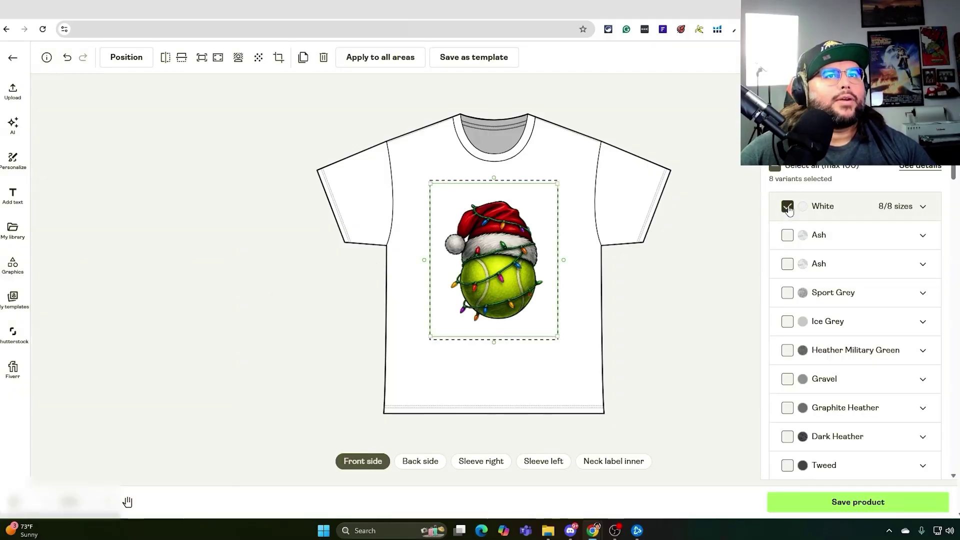
{"action": "scroll", "coordinate": [795, 280], "scroll_direction": "down", "scroll_amount": 20}
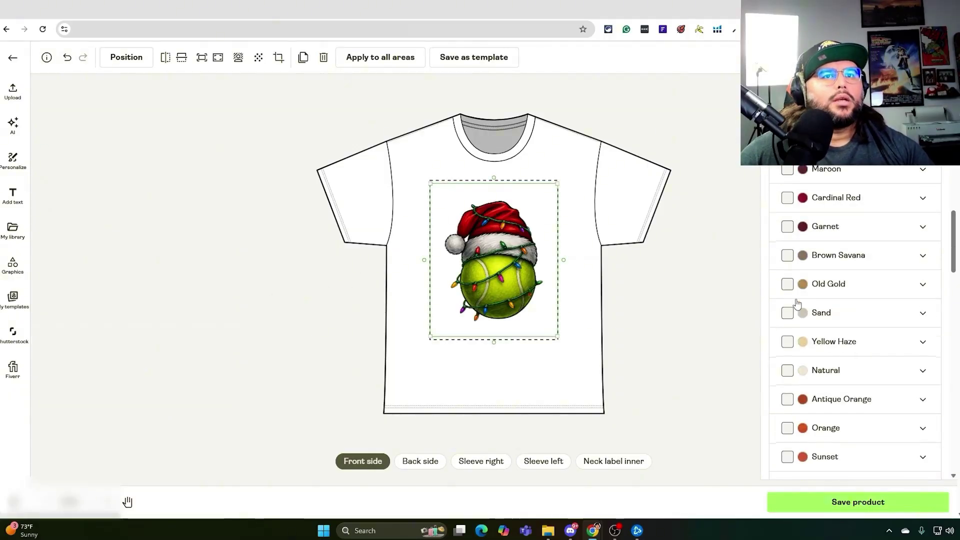
{"action": "scroll", "coordinate": [794, 310], "scroll_direction": "down", "scroll_amount": 10}
{"action": "left_click", "coordinate": [787, 209]}
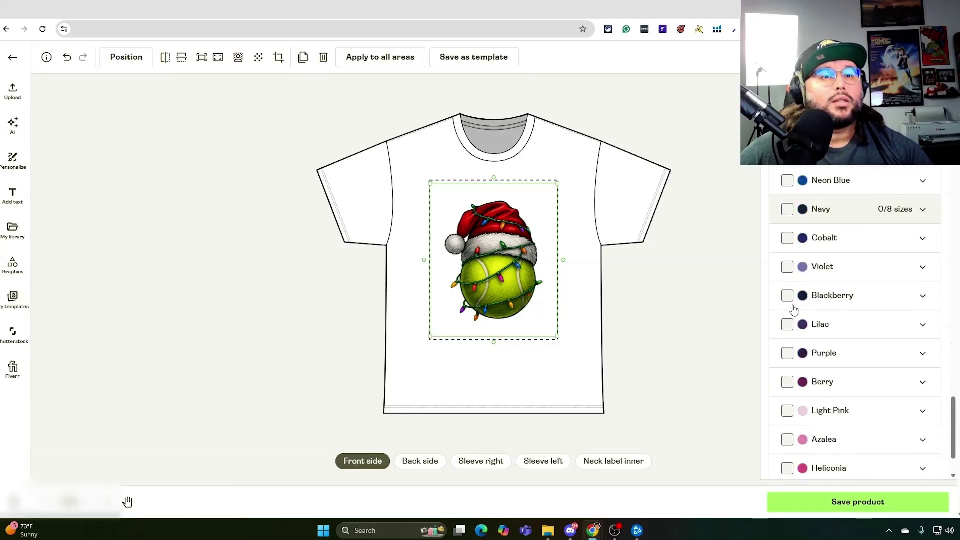
{"action": "scroll", "coordinate": [790, 320], "scroll_direction": "down", "scroll_amount": 3}
{"action": "scroll", "coordinate": [787, 339], "scroll_direction": "up", "scroll_amount": 8}
{"action": "scroll", "coordinate": [795, 340], "scroll_direction": "up", "scroll_amount": 15}
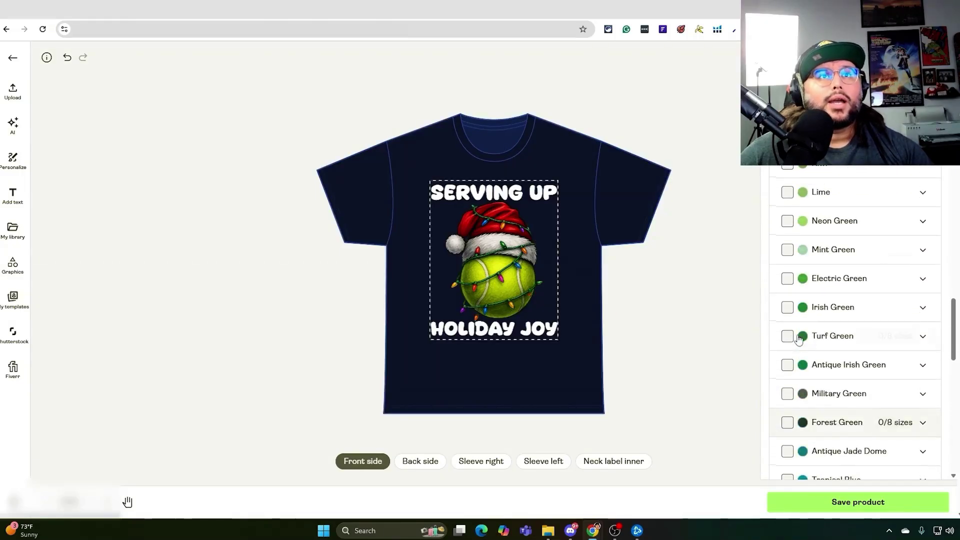
{"action": "scroll", "coordinate": [798, 334], "scroll_direction": "up", "scroll_amount": 12}
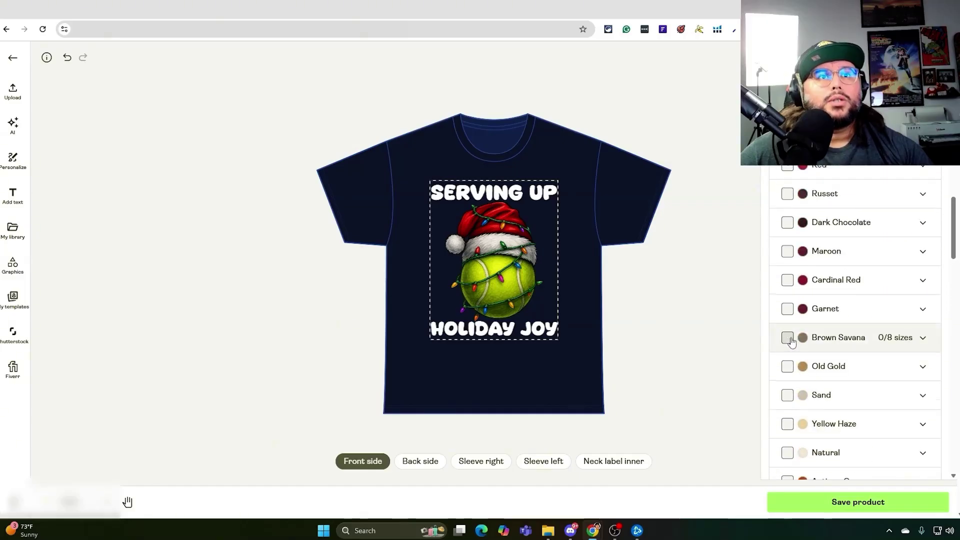
{"action": "scroll", "coordinate": [820, 380], "scroll_direction": "down", "scroll_amount": 20}
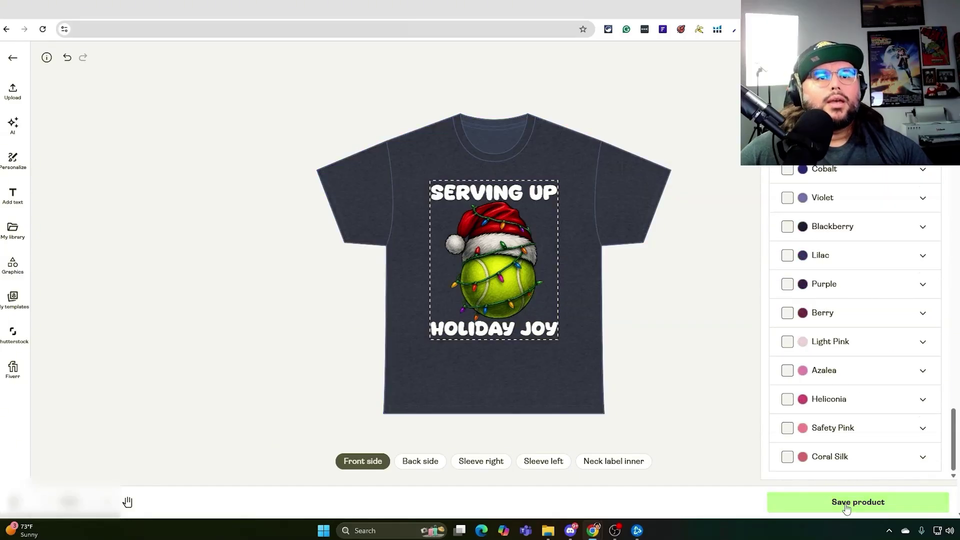
{"action": "left_click", "coordinate": [845, 503]}
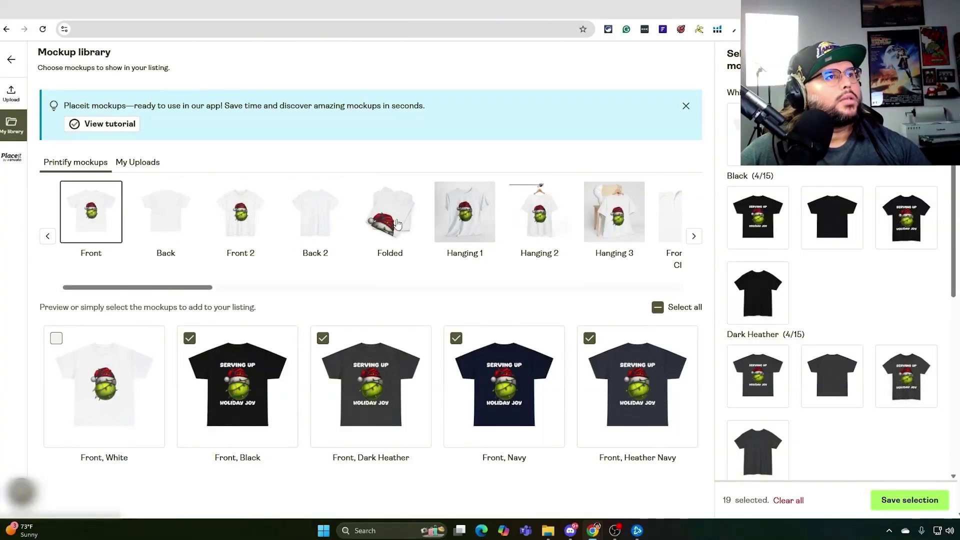
Step: Preview the Hanging 1, Hanging 2 and Hanging 3 mockups and return to the Front mockups
{"action": "left_click", "coordinate": [450, 215]}
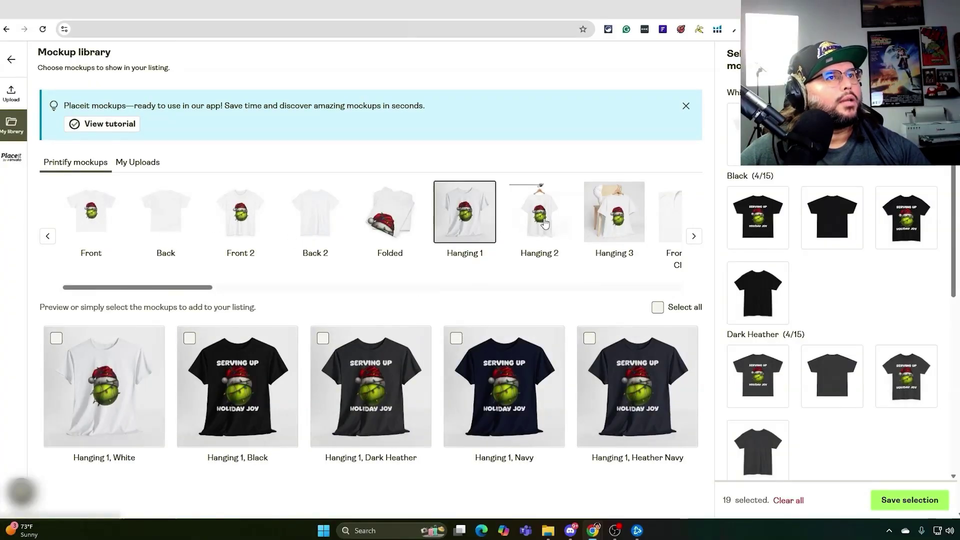
{"action": "left_click", "coordinate": [547, 223]}
{"action": "left_click", "coordinate": [614, 212]}
{"action": "left_click", "coordinate": [91, 212]}
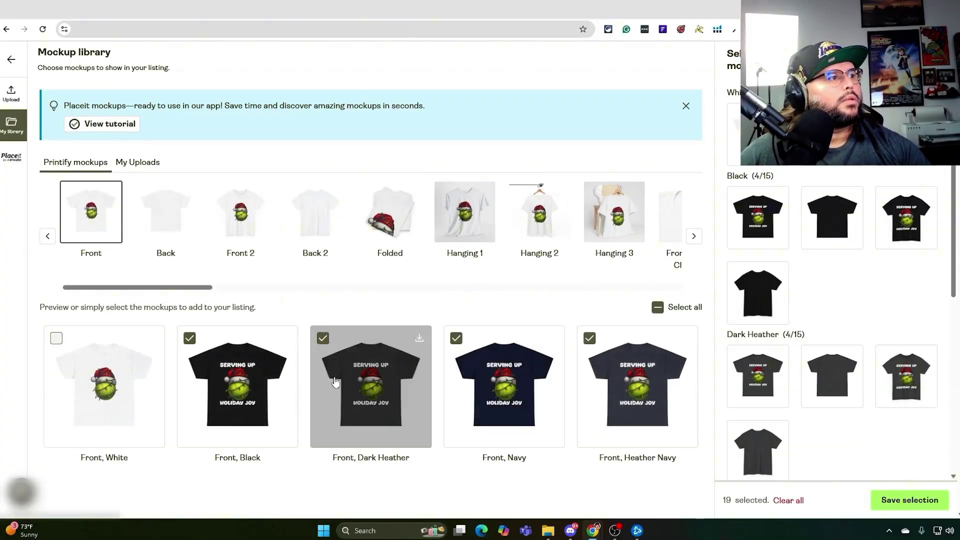
Step: Save the mockup selection and make the black shirt's front mockup the primary image
{"action": "left_click", "coordinate": [918, 500]}
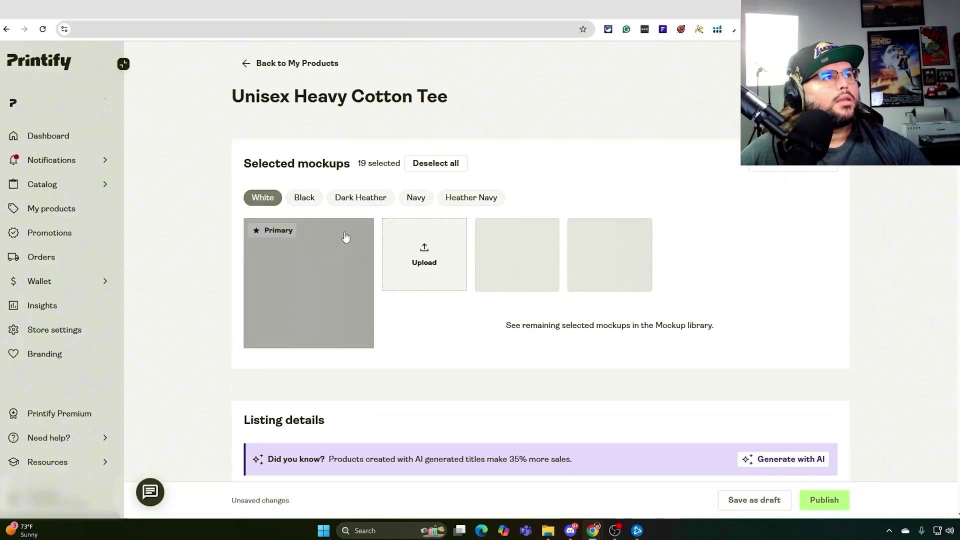
{"action": "left_click", "coordinate": [304, 198]}
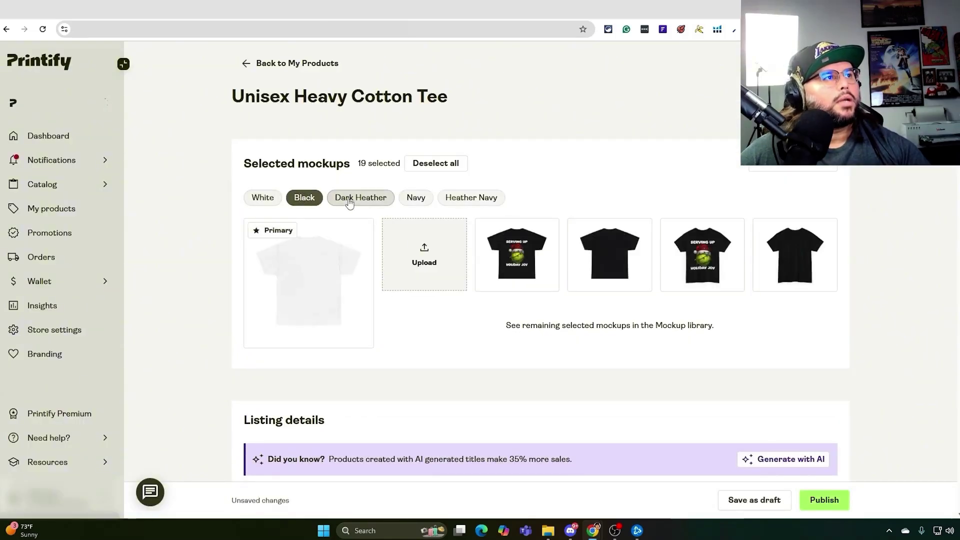
{"action": "left_click", "coordinate": [487, 230]}
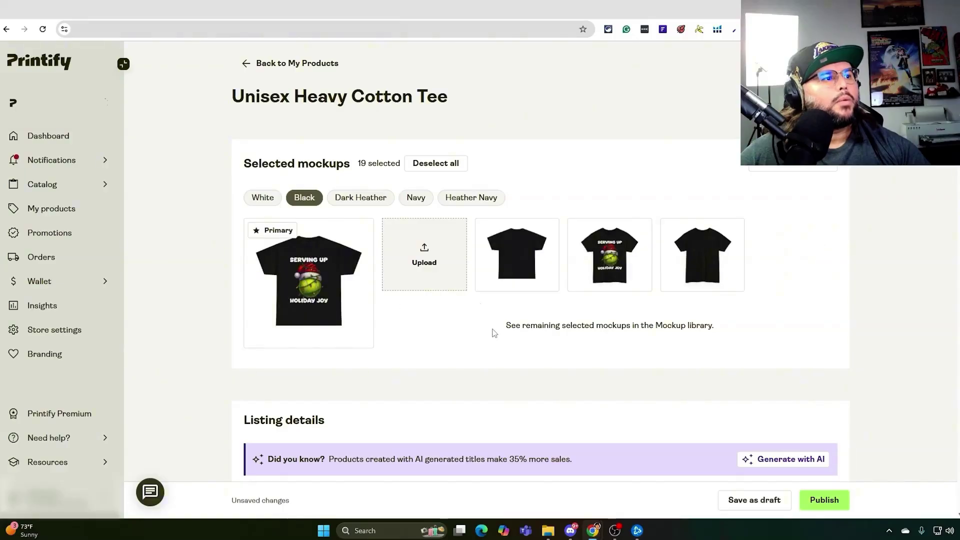
Step: Replace "Cactus" with "Tennis" in the listing title so it begins "Christmas Tennis Tee"
{"action": "scroll", "coordinate": [494, 333], "scroll_direction": "down", "scroll_amount": 3}
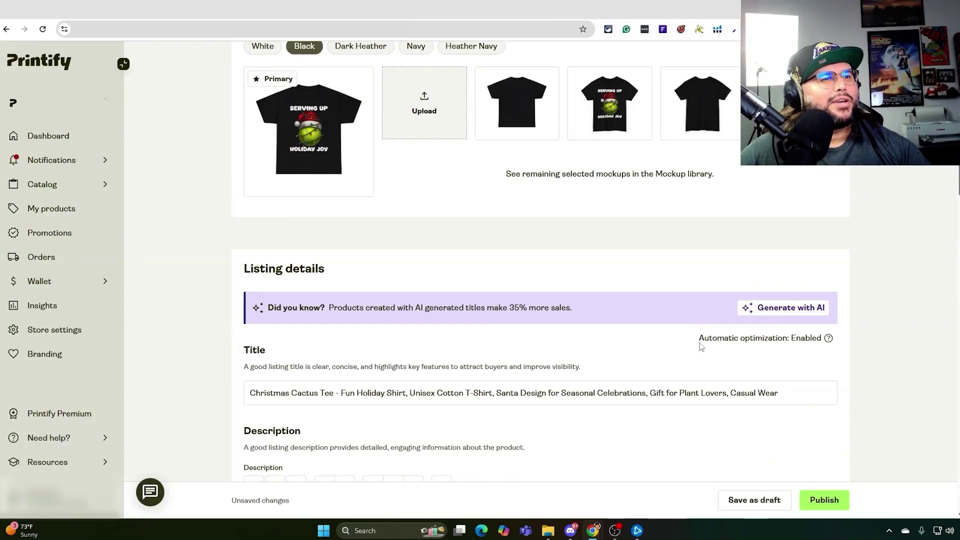
{"action": "scroll", "coordinate": [700, 347], "scroll_direction": "down", "scroll_amount": 2}
{"action": "scroll", "coordinate": [347, 270], "scroll_direction": "up", "scroll_amount": 2}
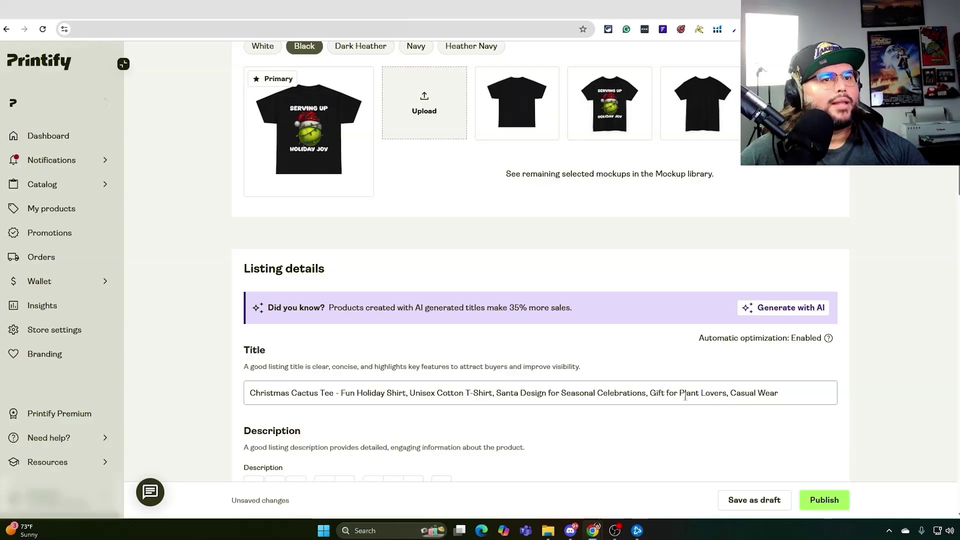
{"action": "left_click_drag", "start_coordinate": [318, 393], "coordinate": [298, 396]}
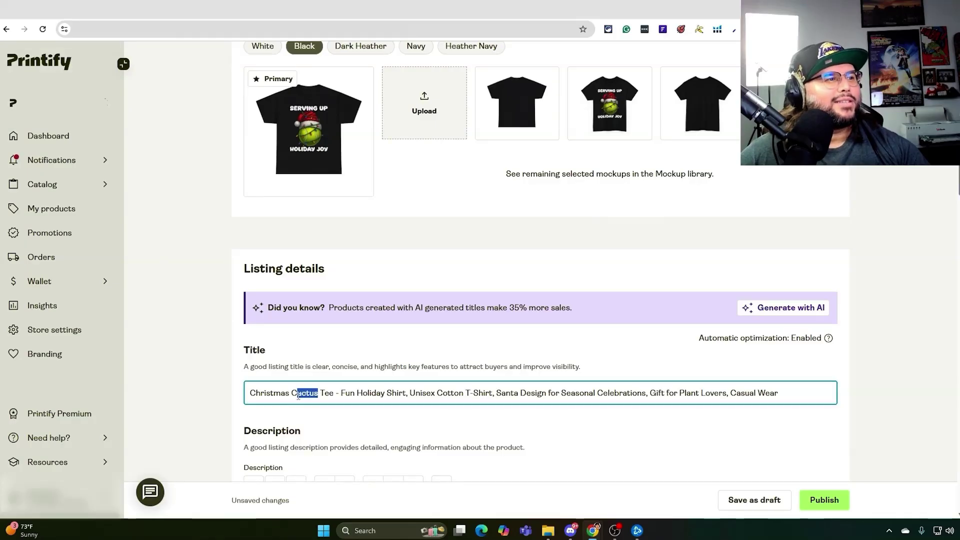
{"action": "key", "text": "BackSpace"}
{"action": "type", "text": "Teb"}
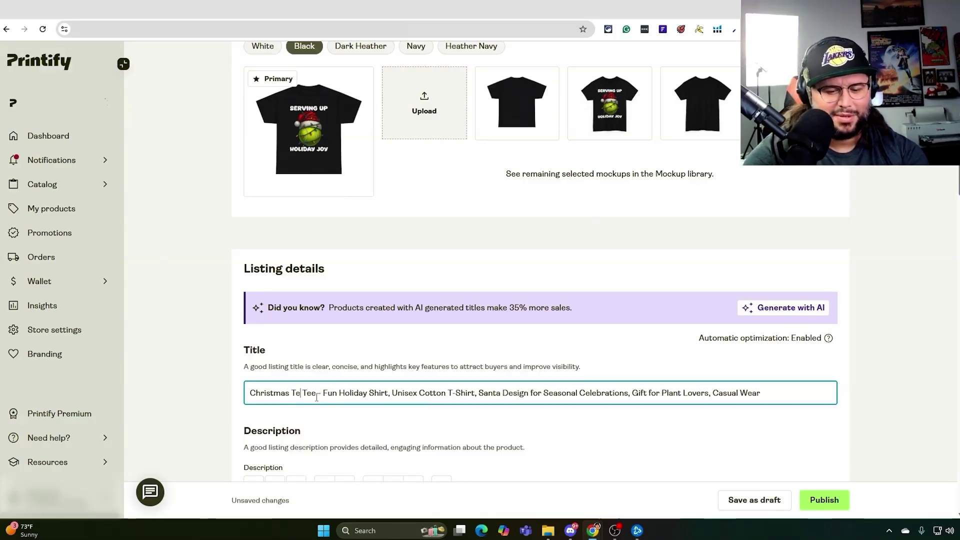
{"action": "key", "text": "BackSpace"}
{"action": "type", "text": "nnis"}
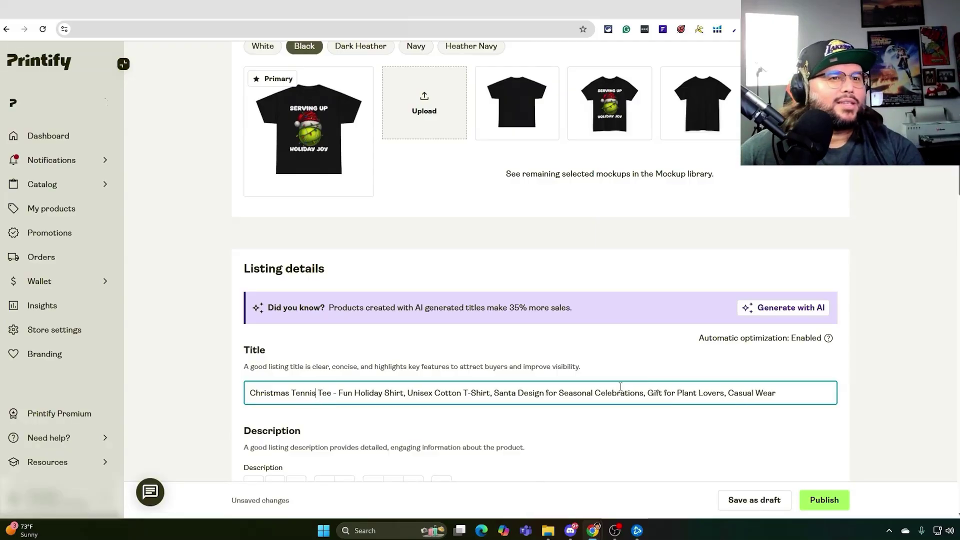
Step: Replace "Plant" with "Tennis" in the listing title and insert "Serving Up Holiday Joy" at its beginning
{"action": "double_click", "coordinate": [720, 393]}
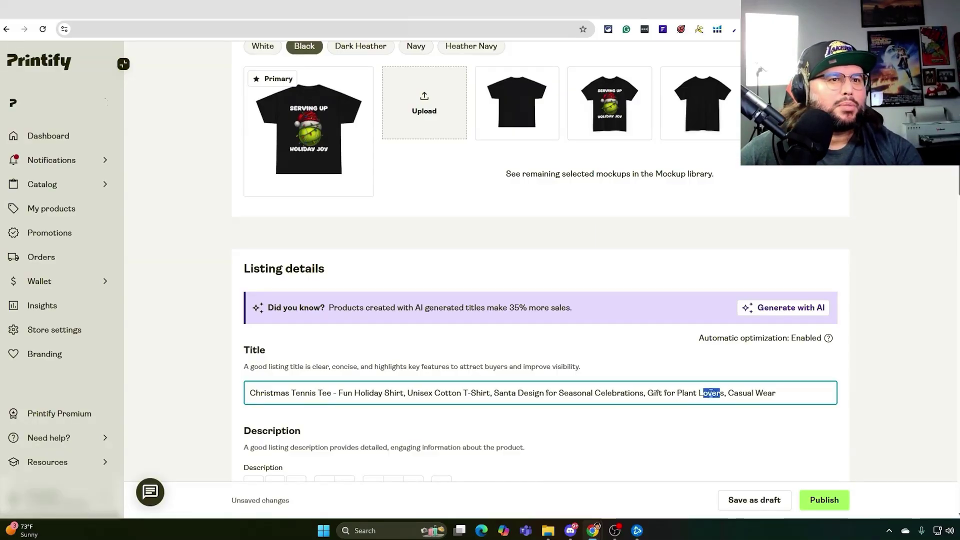
{"action": "left_click", "coordinate": [685, 394]}
{"action": "double_click", "coordinate": [686, 393]}
{"action": "type", "text": "Tennis"}
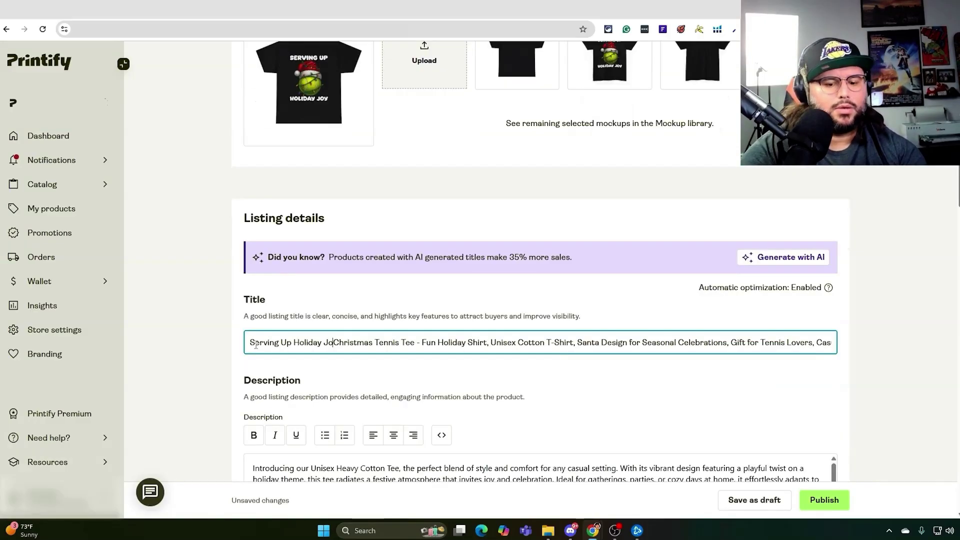
{"action": "type", "text": "y"}
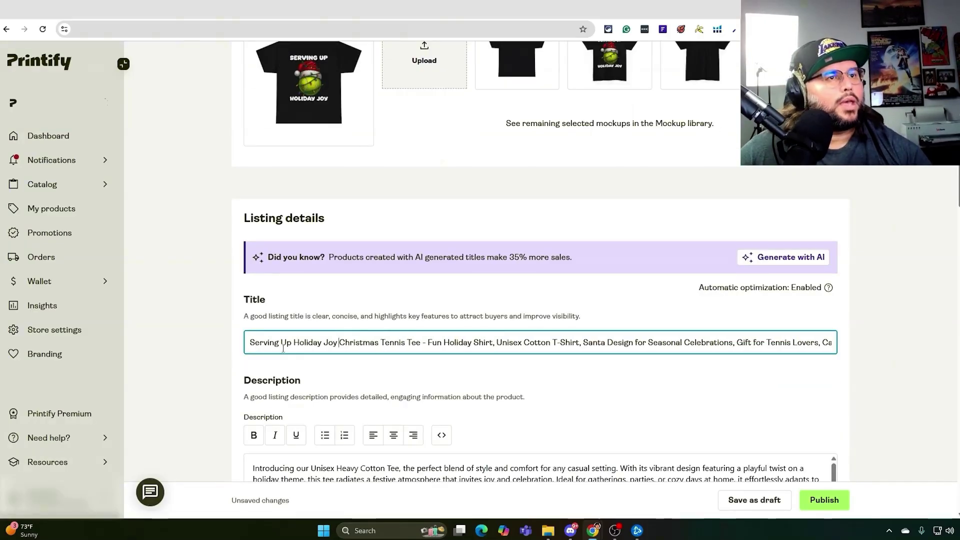
Step: Set the retail price of all shirt variants to USD 20.00
{"action": "scroll", "coordinate": [500, 350], "scroll_direction": "down", "scroll_amount": 10}
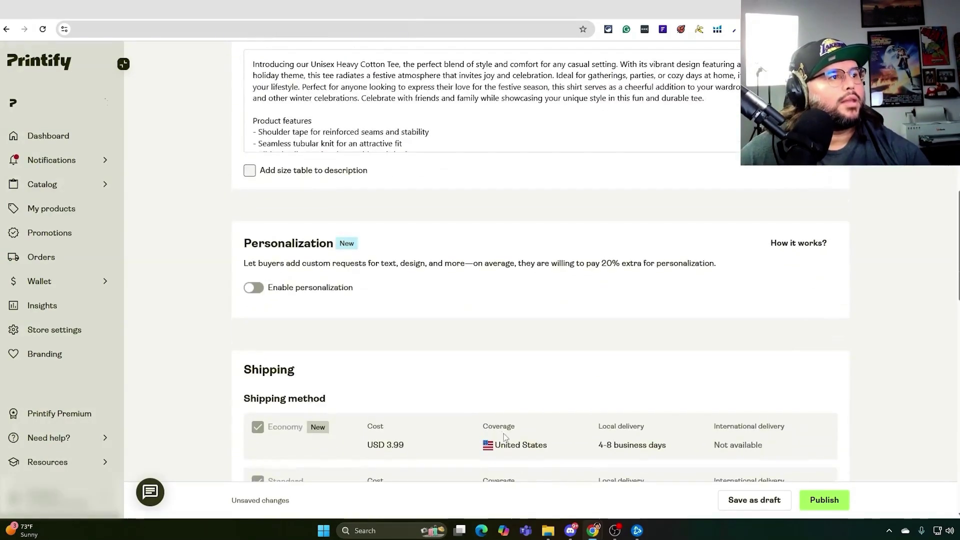
{"action": "scroll", "coordinate": [504, 433], "scroll_direction": "down", "scroll_amount": 9}
{"action": "left_click", "coordinate": [325, 285]}
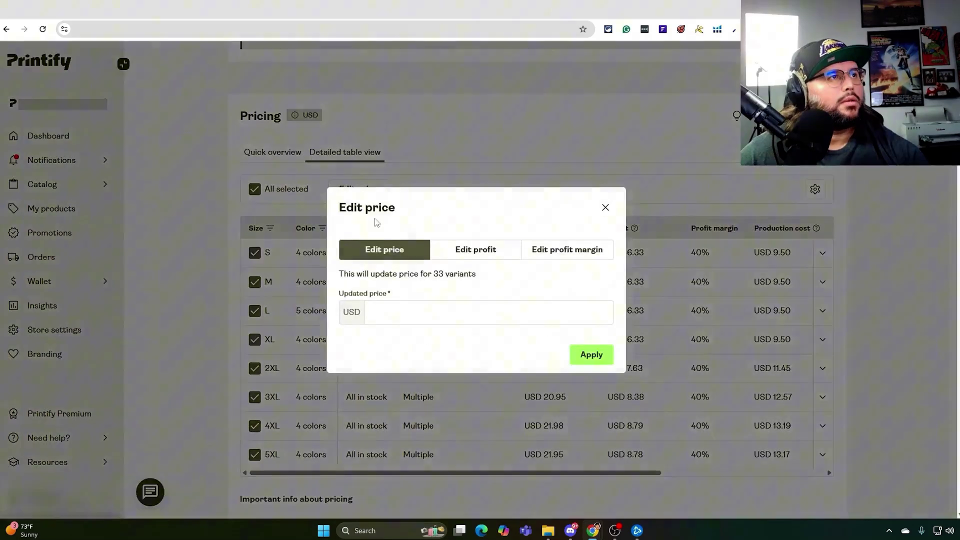
{"action": "left_click", "coordinate": [407, 312]}
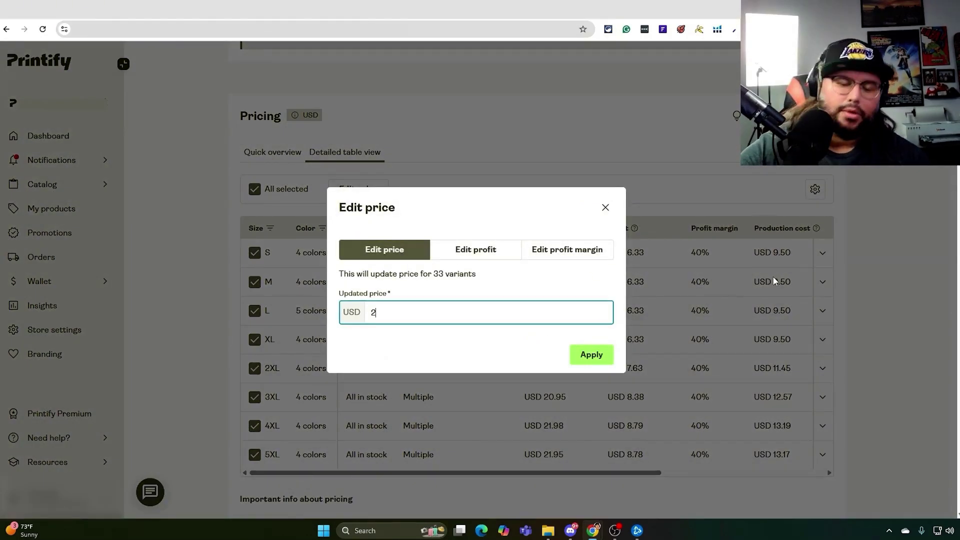
{"action": "left_click", "coordinate": [591, 354]}
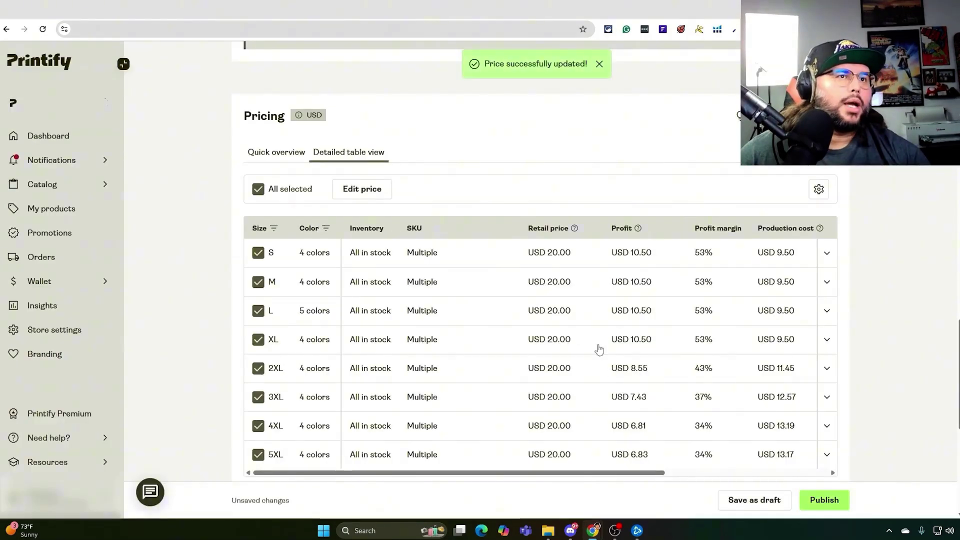
Step: Review the profit, margin, production and shipping costs per size, plus the publishing settings and shipping methods
{"action": "scroll", "coordinate": [566, 413], "scroll_direction": "down", "scroll_amount": 2}
{"action": "scroll", "coordinate": [570, 409], "scroll_direction": "down", "scroll_amount": 3}
{"action": "scroll", "coordinate": [574, 405], "scroll_direction": "up", "scroll_amount": 3}
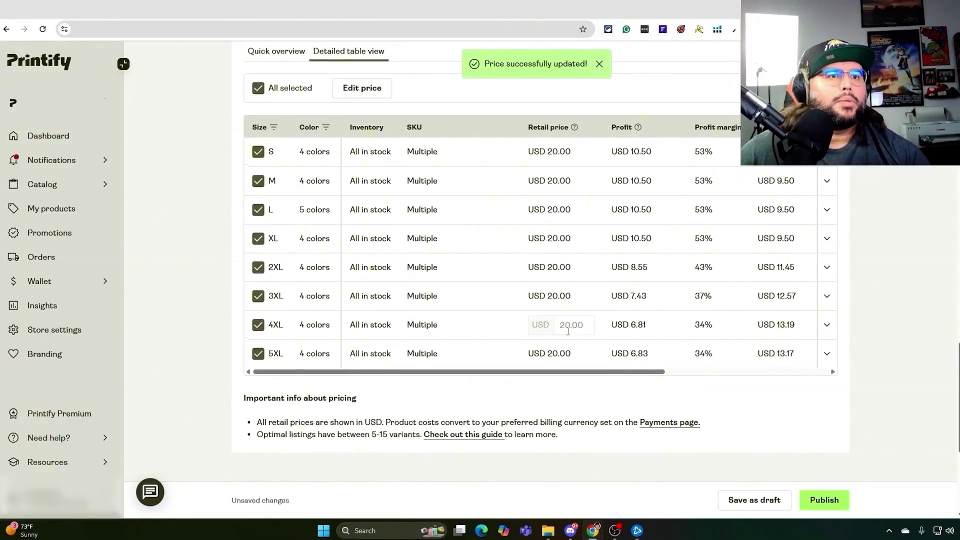
{"action": "left_click_drag", "start_coordinate": [618, 373], "coordinate": [689, 373]}
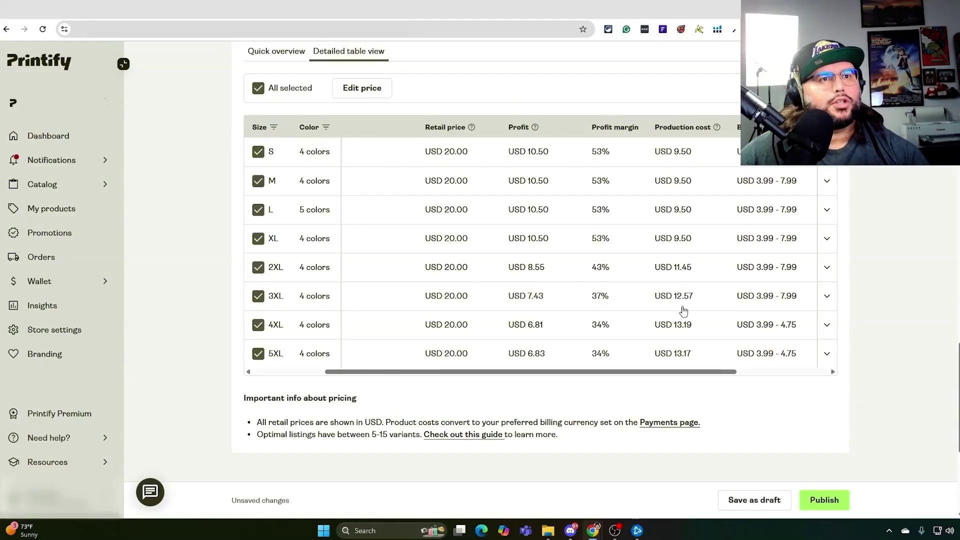
{"action": "left_click_drag", "start_coordinate": [671, 377], "coordinate": [658, 377]}
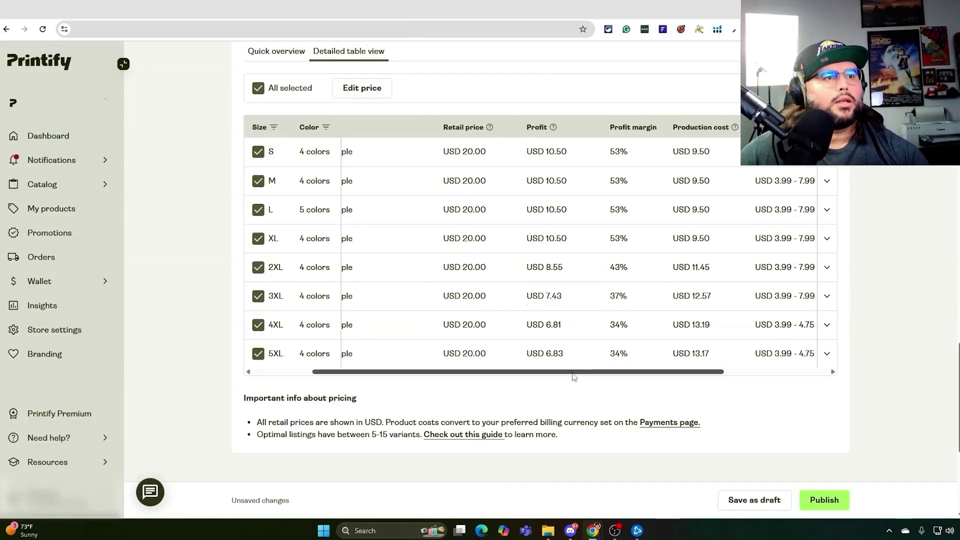
{"action": "left_click_drag", "start_coordinate": [514, 372], "coordinate": [454, 370]}
{"action": "scroll", "coordinate": [400, 314], "scroll_direction": "down", "scroll_amount": 2}
{"action": "scroll", "coordinate": [295, 270], "scroll_direction": "up", "scroll_amount": 1}
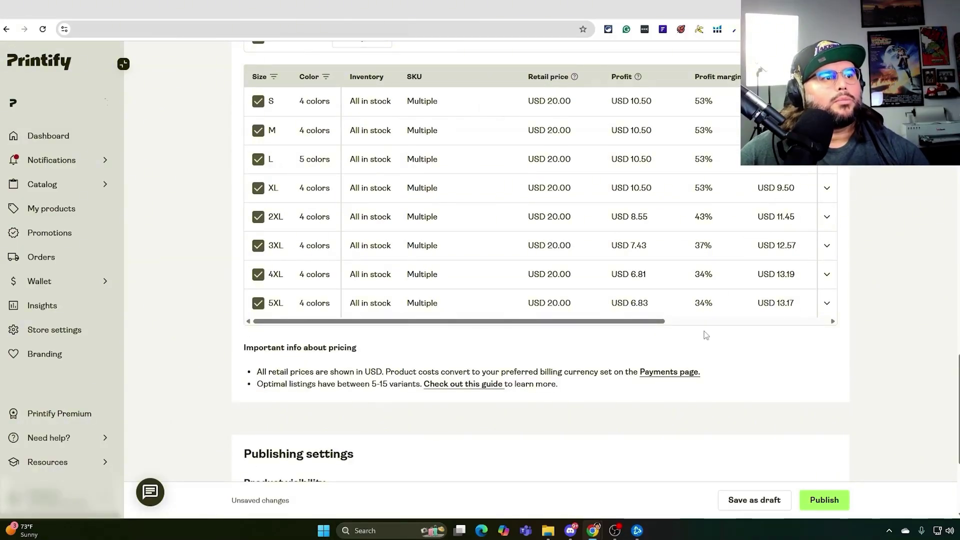
{"action": "scroll", "coordinate": [575, 382], "scroll_direction": "down", "scroll_amount": 3}
{"action": "scroll", "coordinate": [588, 390], "scroll_direction": "up", "scroll_amount": 3}
{"action": "scroll", "coordinate": [610, 393], "scroll_direction": "up", "scroll_amount": 9}
{"action": "scroll", "coordinate": [700, 388], "scroll_direction": "down", "scroll_amount": 1}
{"action": "scroll", "coordinate": [650, 380], "scroll_direction": "up", "scroll_amount": 1}
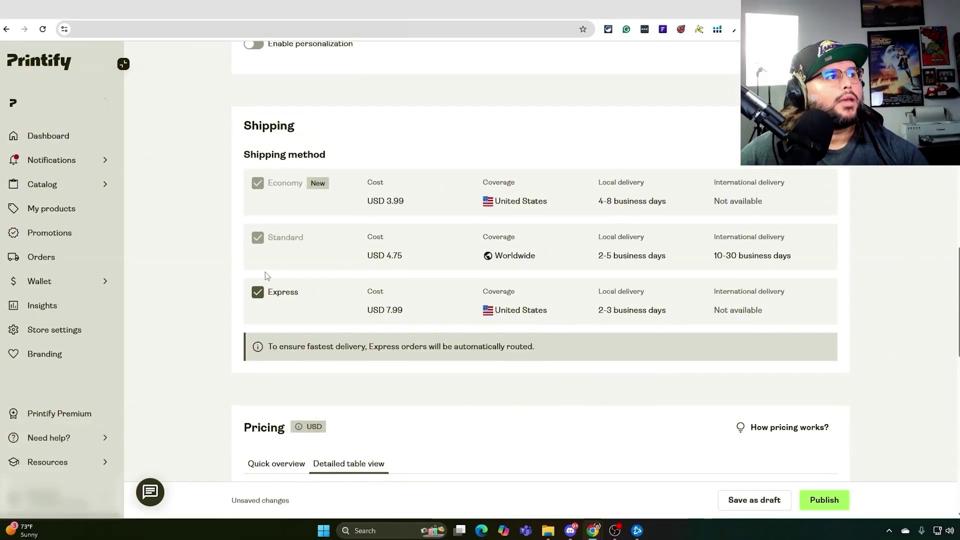
Step: Try adding the size table to the product description, and remove it again
{"action": "scroll", "coordinate": [279, 283], "scroll_direction": "up", "scroll_amount": 9}
{"action": "scroll", "coordinate": [550, 400], "scroll_direction": "down", "scroll_amount": 1}
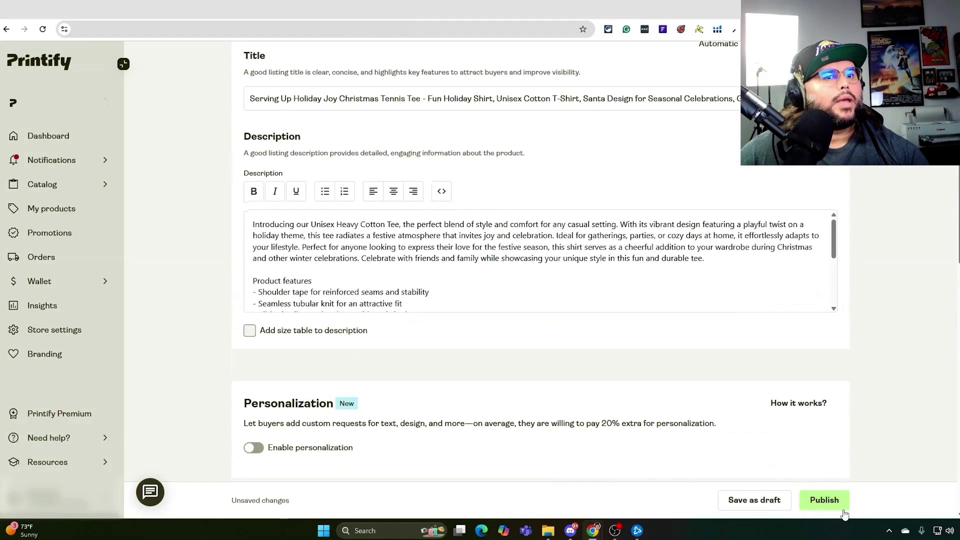
{"action": "left_click", "coordinate": [250, 332]}
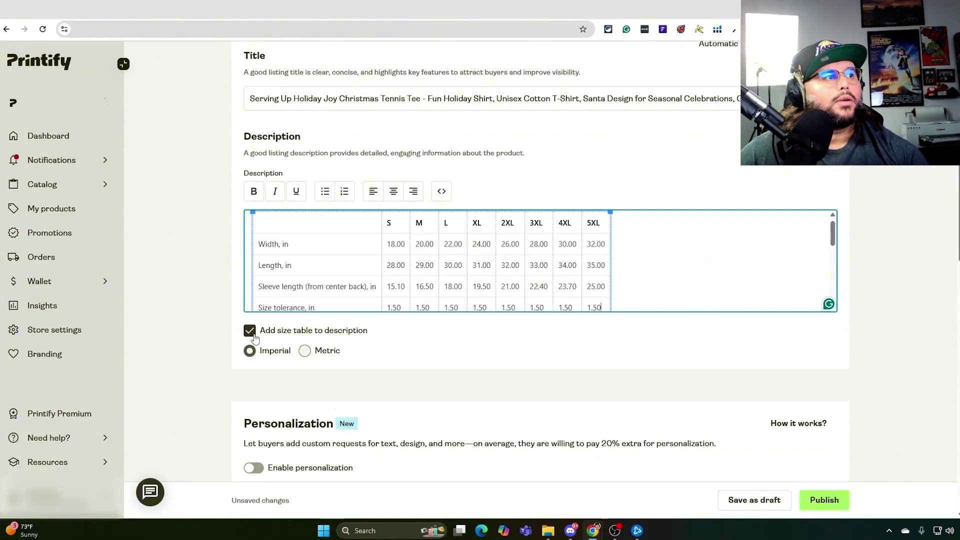
{"action": "left_click", "coordinate": [251, 331]}
Step: Publish the product from Printify, and in EverBee Store's Printify app publish the "Serving Up Holiday Joy Christmas Tennis Tee" to the store
{"action": "scroll", "coordinate": [677, 420], "scroll_direction": "down", "scroll_amount": 3}
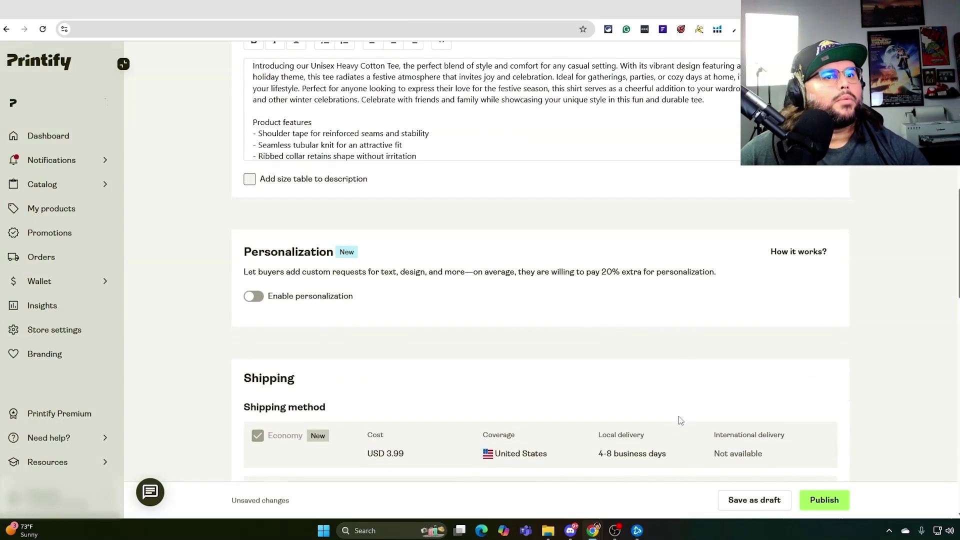
{"action": "left_click", "coordinate": [824, 500]}
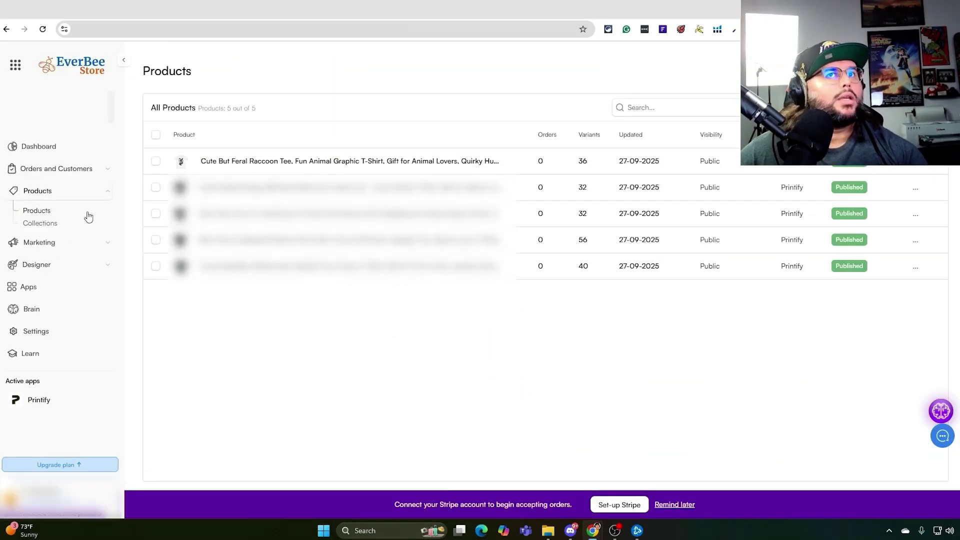
{"action": "left_click", "coordinate": [42, 288]}
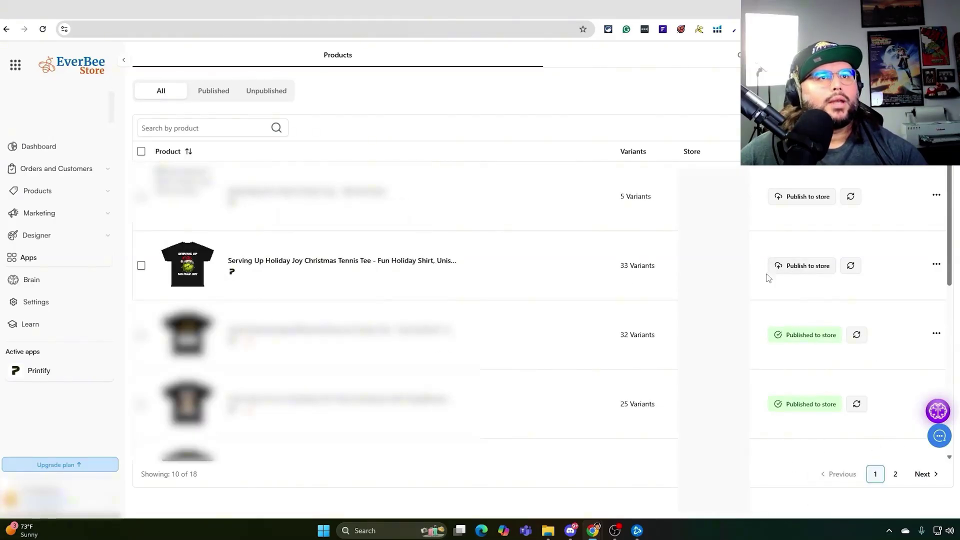
{"action": "left_click", "coordinate": [799, 267]}
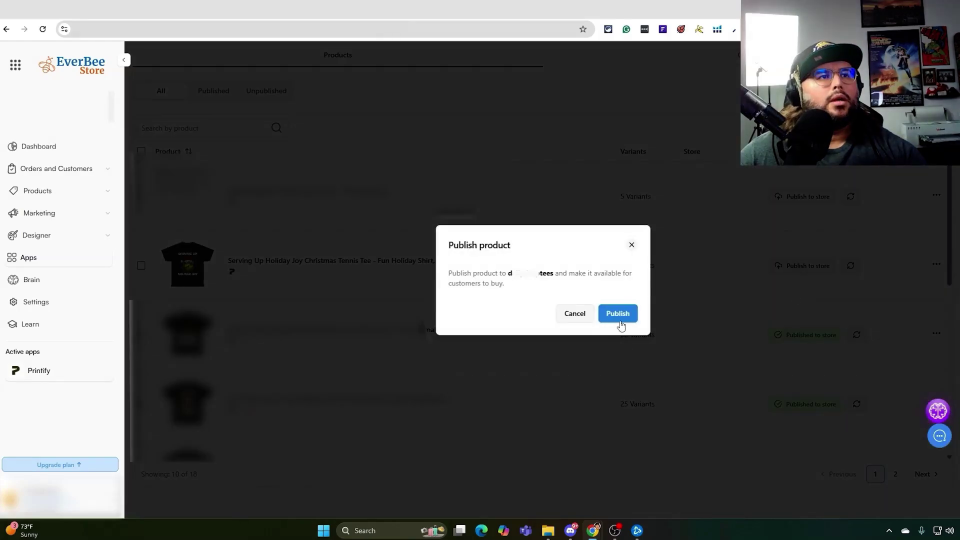
{"action": "left_click", "coordinate": [618, 314]}
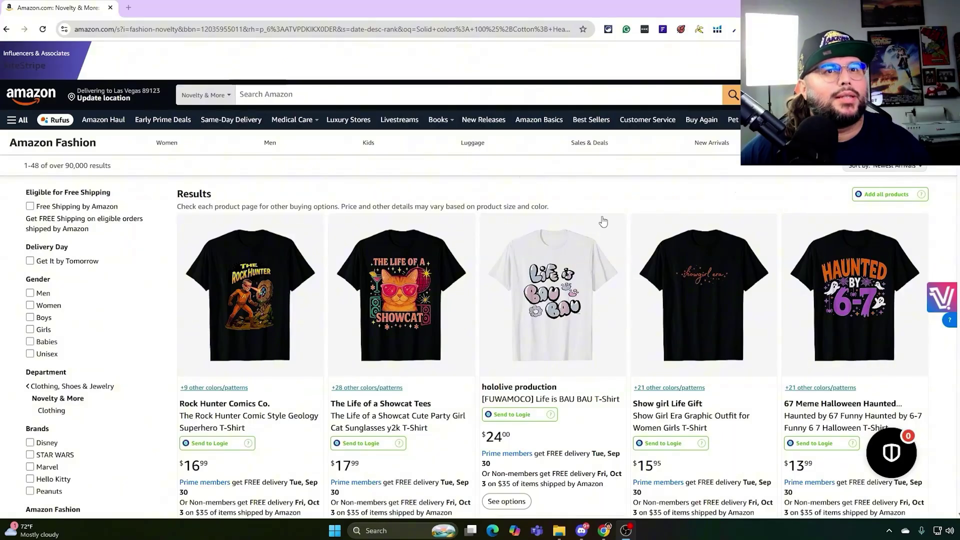
Step: On Amazon, examine the first rows of Novelty & More T-shirts sorted by newest arrivals, including their product details
{"action": "scroll", "coordinate": [539, 287], "scroll_direction": "down", "scroll_amount": 1}
{"action": "scroll", "coordinate": [539, 288], "scroll_direction": "down", "scroll_amount": 2}
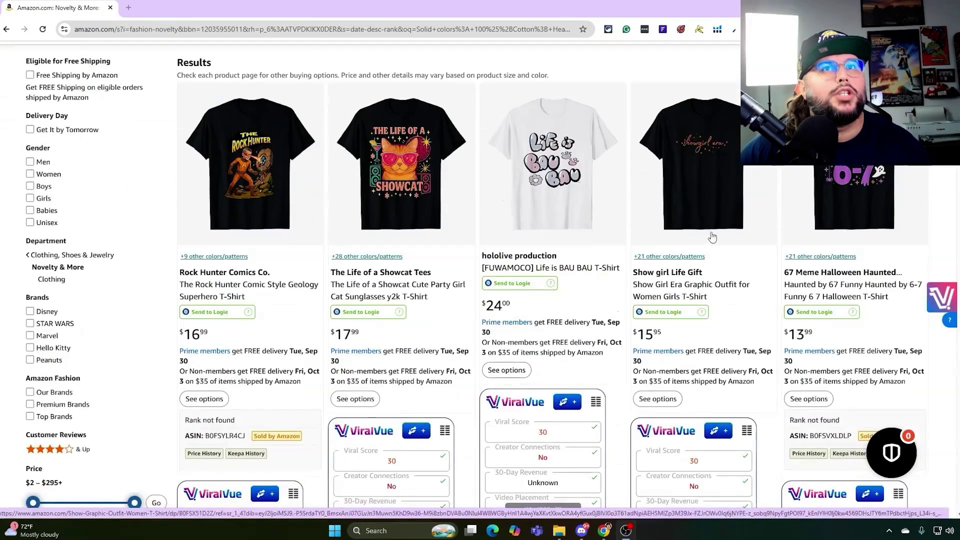
{"action": "scroll", "coordinate": [716, 259], "scroll_direction": "up", "scroll_amount": 3}
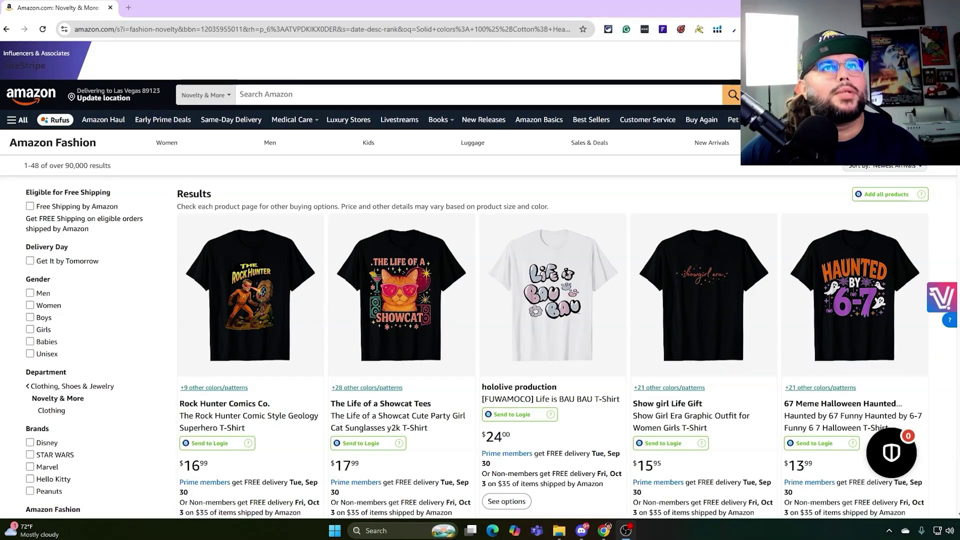
{"action": "scroll", "coordinate": [338, 198], "scroll_direction": "down", "scroll_amount": 2}
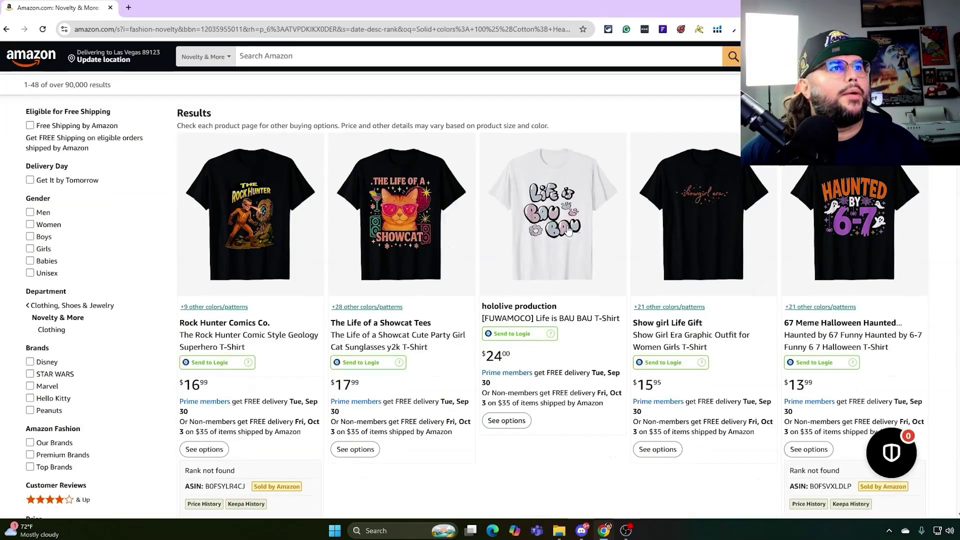
{"action": "scroll", "coordinate": [500, 262], "scroll_direction": "down", "scroll_amount": 1}
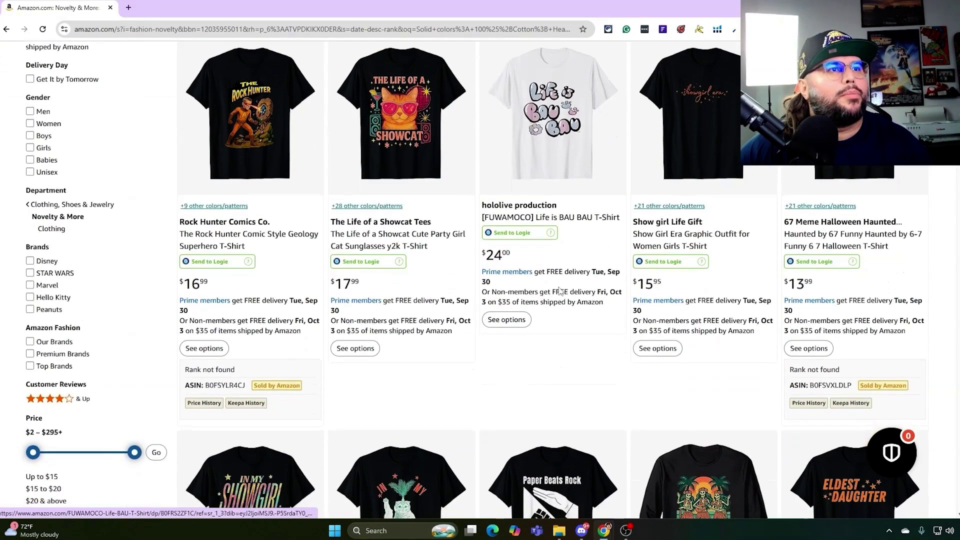
{"action": "scroll", "coordinate": [567, 289], "scroll_direction": "up", "scroll_amount": 1}
{"action": "mouse_move", "coordinate": [306, 194]}
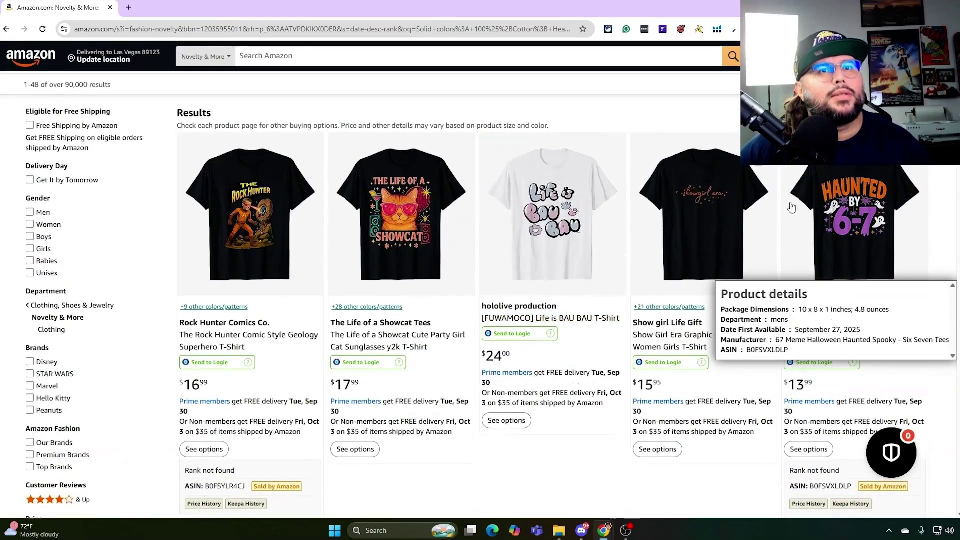
Step: Browse the rest of the first results page for recurring shirt themes, checking listings' first-available dates and best sellers ranks
{"action": "scroll", "coordinate": [520, 208], "scroll_direction": "down", "scroll_amount": 3}
{"action": "scroll", "coordinate": [520, 207], "scroll_direction": "down", "scroll_amount": 10}
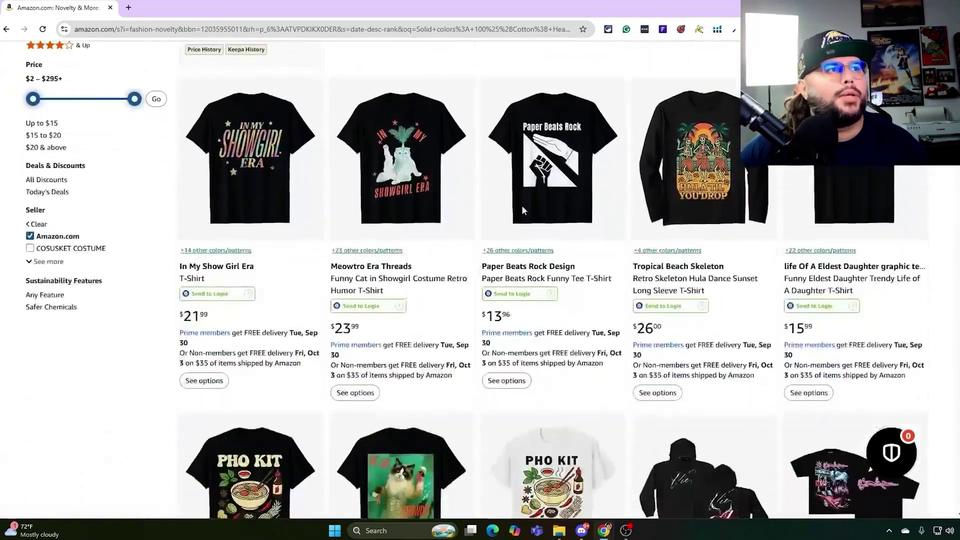
{"action": "scroll", "coordinate": [526, 204], "scroll_direction": "down", "scroll_amount": 2}
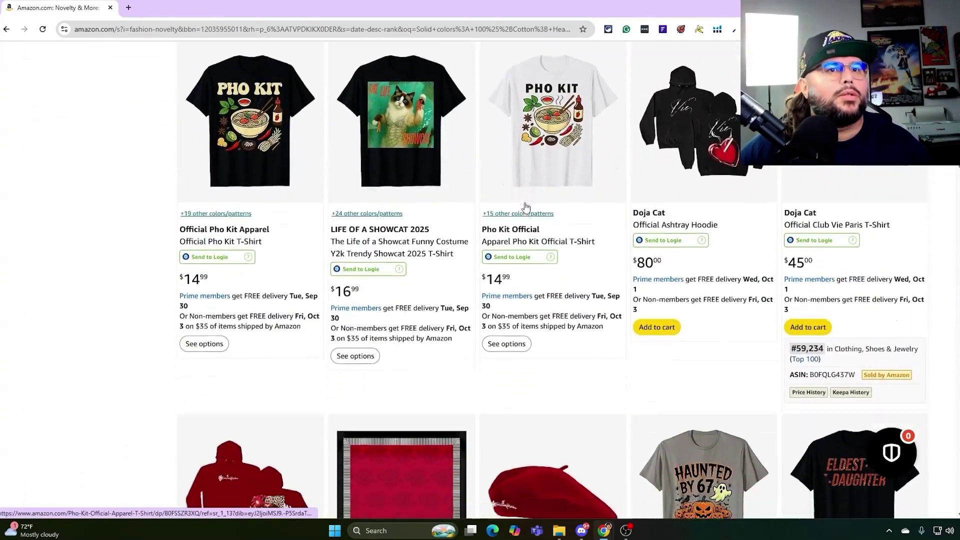
{"action": "scroll", "coordinate": [575, 208], "scroll_direction": "up", "scroll_amount": 1}
{"action": "mouse_move", "coordinate": [870, 275]}
{"action": "scroll", "coordinate": [858, 292], "scroll_direction": "down", "scroll_amount": 7}
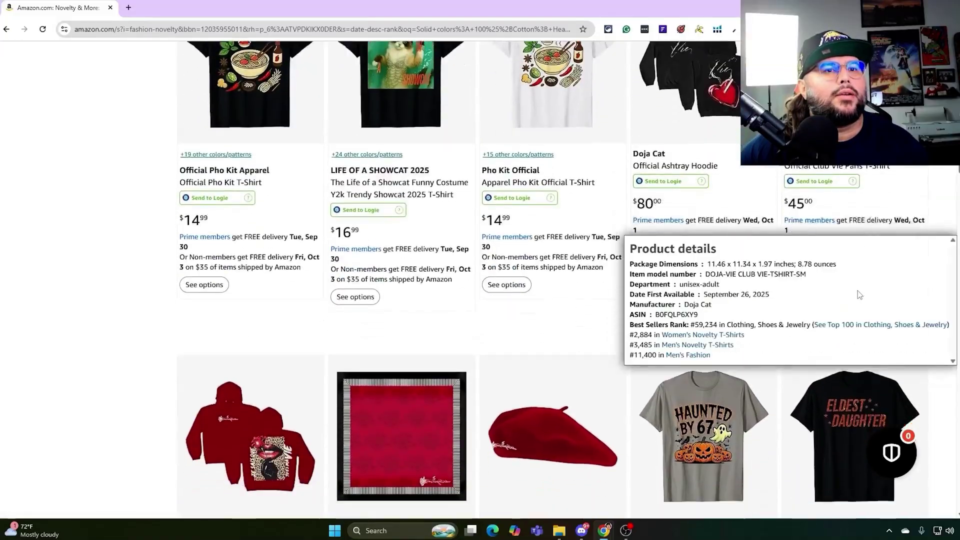
{"action": "scroll", "coordinate": [749, 316], "scroll_direction": "down", "scroll_amount": 1}
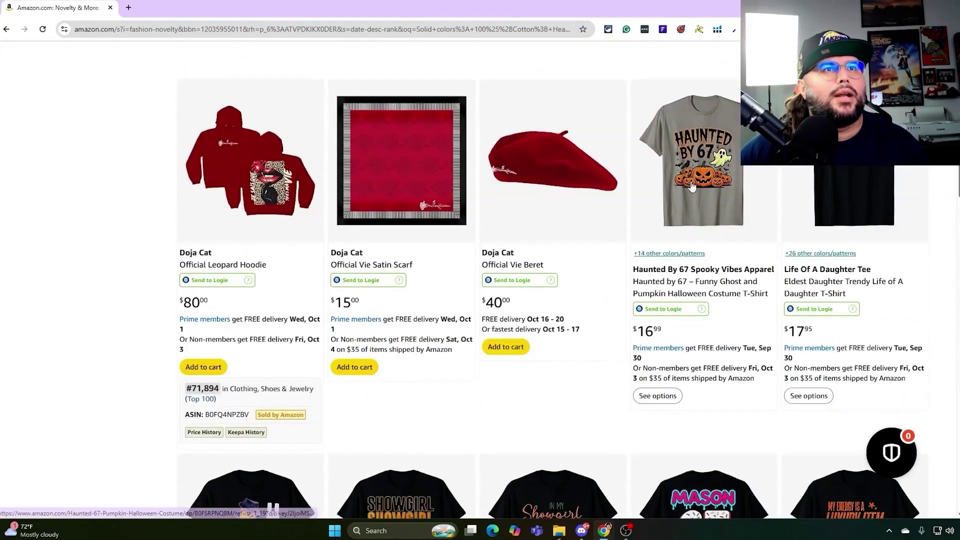
{"action": "scroll", "coordinate": [720, 190], "scroll_direction": "down", "scroll_amount": 6}
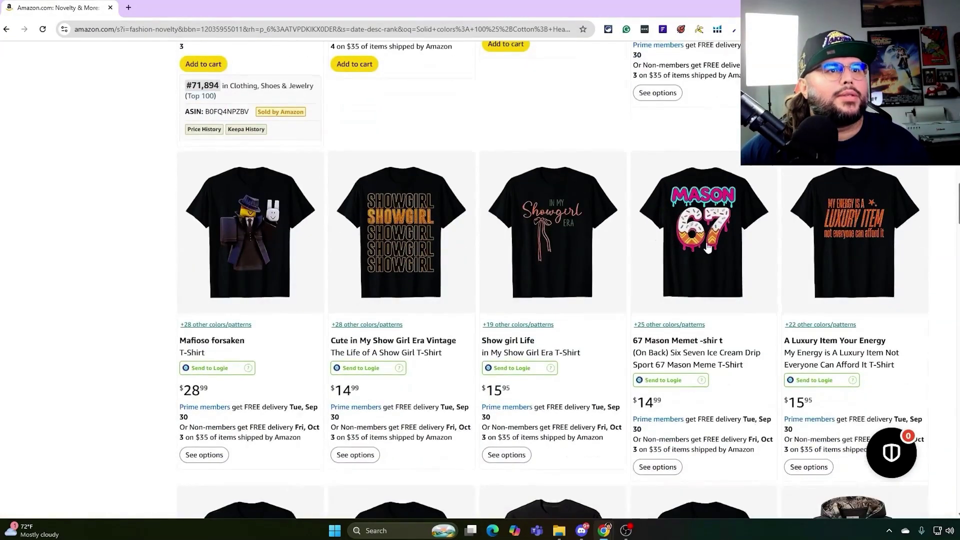
{"action": "scroll", "coordinate": [247, 208], "scroll_direction": "up", "scroll_amount": 10}
{"action": "mouse_move", "coordinate": [247, 208]}
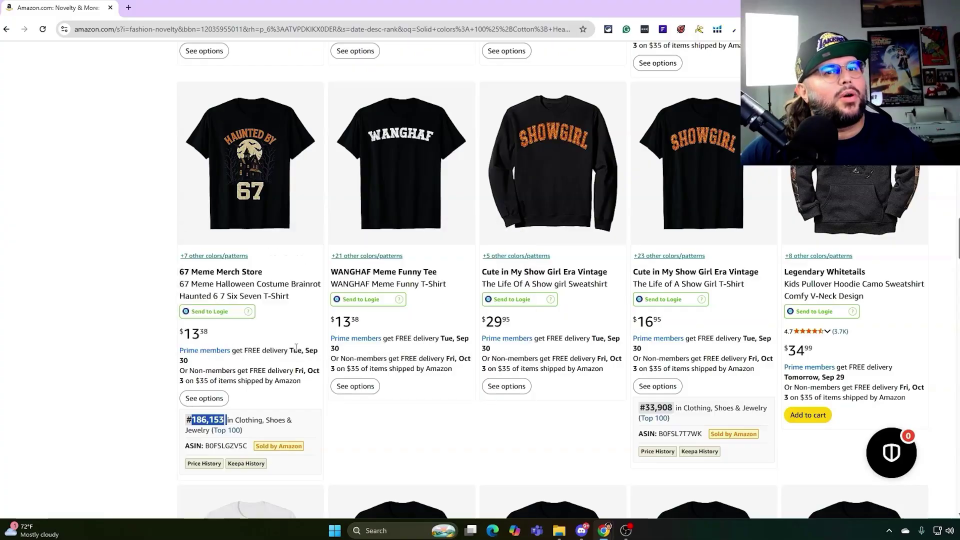
{"action": "scroll", "coordinate": [392, 345], "scroll_direction": "down", "scroll_amount": 2}
{"action": "scroll", "coordinate": [391, 345], "scroll_direction": "down", "scroll_amount": 15}
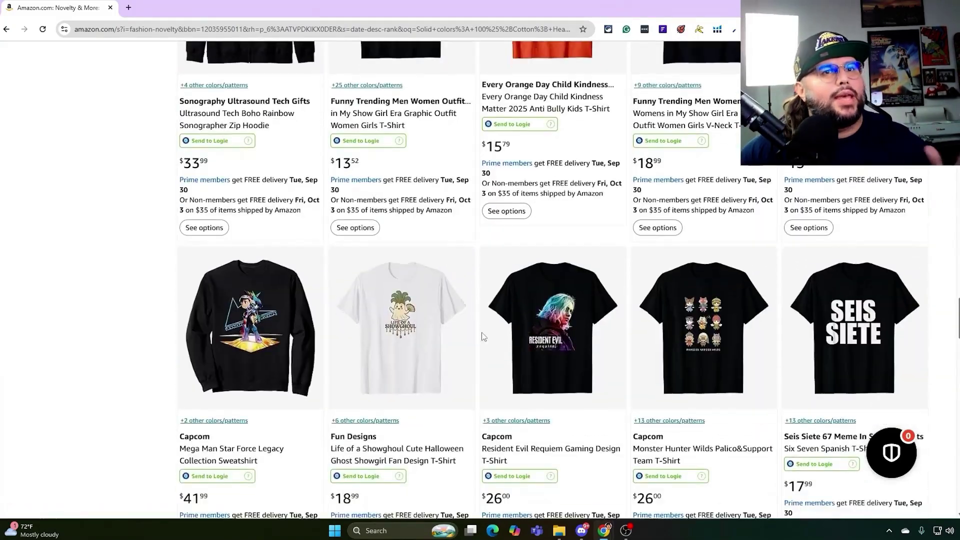
{"action": "scroll", "coordinate": [483, 336], "scroll_direction": "down", "scroll_amount": 8}
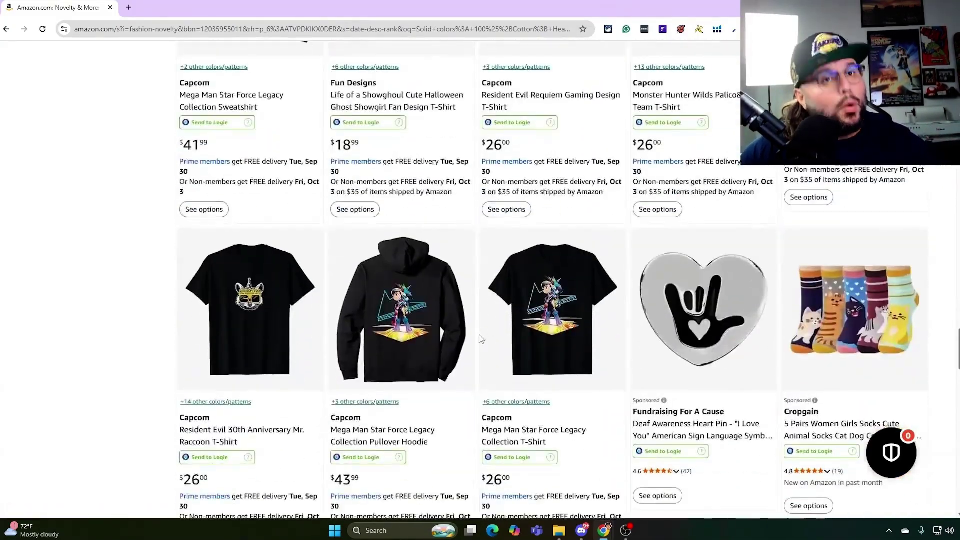
{"action": "scroll", "coordinate": [491, 349], "scroll_direction": "down", "scroll_amount": 10}
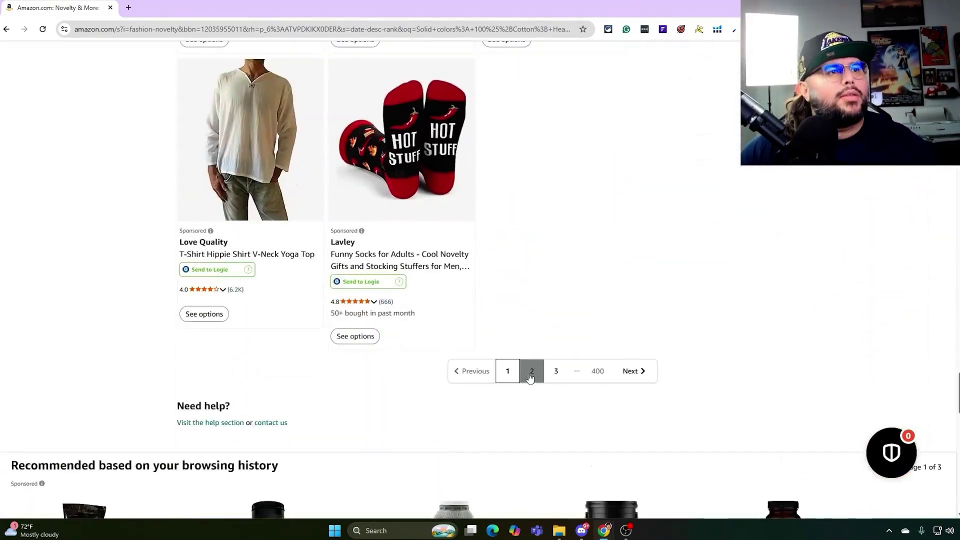
Step: Open page 2 of the Amazon results and browse its newest shirt designs
{"action": "left_click", "coordinate": [531, 370]}
{"action": "scroll", "coordinate": [531, 370], "scroll_direction": "down", "scroll_amount": 5}
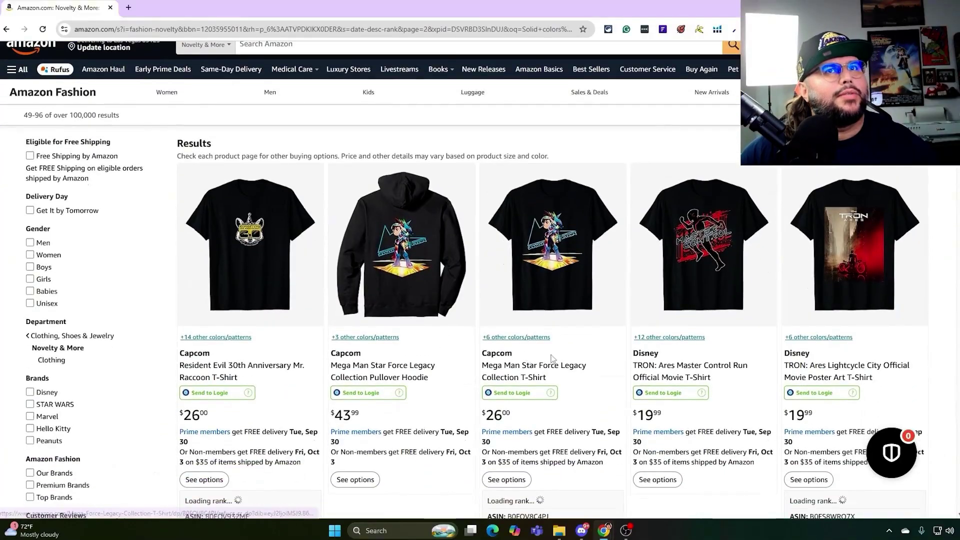
{"action": "mouse_move", "coordinate": [568, 354]}
{"action": "scroll", "coordinate": [567, 354], "scroll_direction": "down", "scroll_amount": 3}
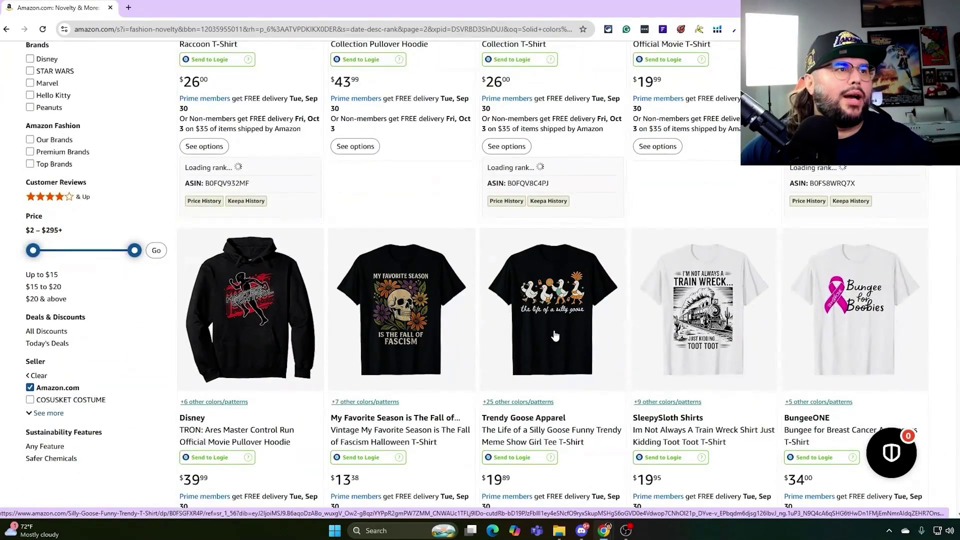
Step: Examine further rows of page 2 of the Amazon results, checking product details of the Showgirl Era and Seattle baseball T-shirts
{"action": "scroll", "coordinate": [554, 333], "scroll_direction": "down", "scroll_amount": 3}
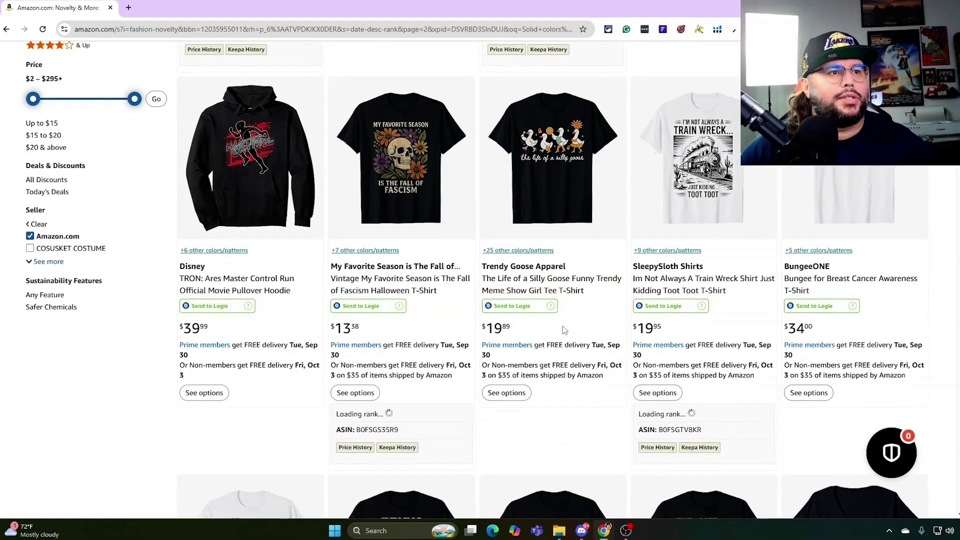
{"action": "scroll", "coordinate": [583, 317], "scroll_direction": "down", "scroll_amount": 4}
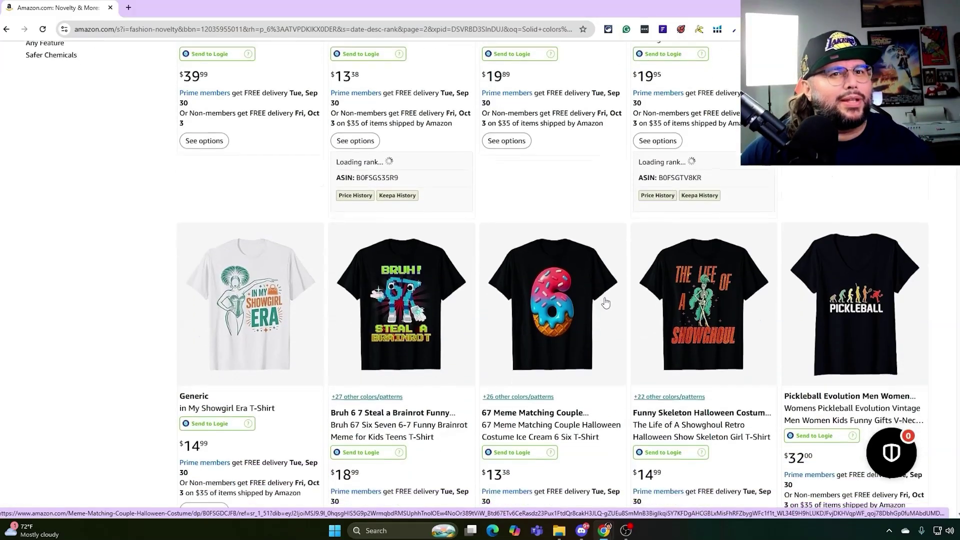
{"action": "scroll", "coordinate": [604, 300], "scroll_direction": "down", "scroll_amount": 4}
{"action": "mouse_move", "coordinate": [265, 148]}
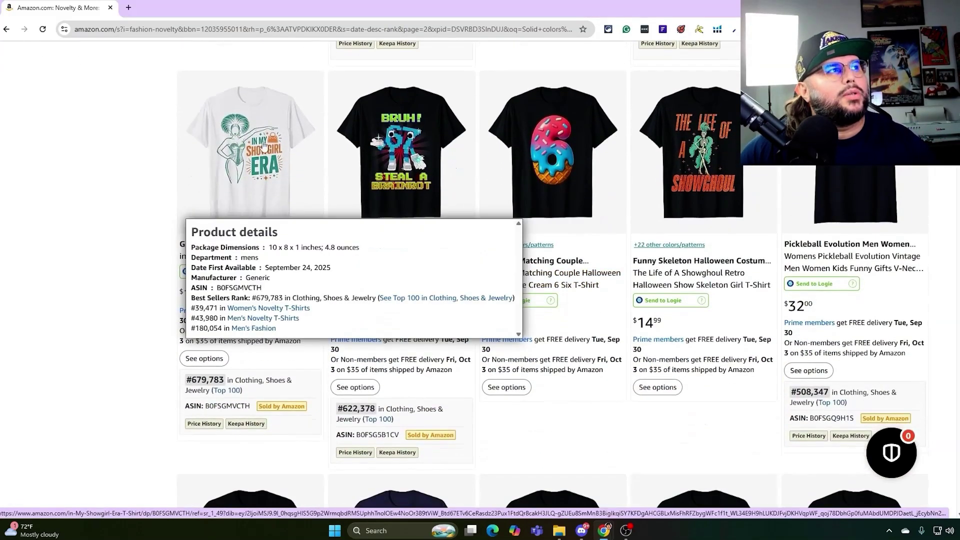
{"action": "scroll", "coordinate": [310, 353], "scroll_direction": "down", "scroll_amount": 7}
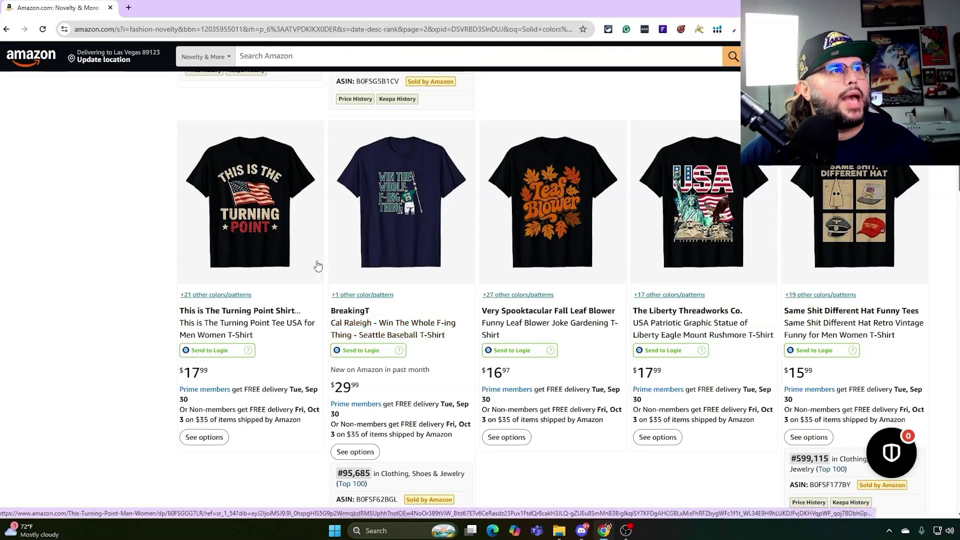
{"action": "mouse_move", "coordinate": [433, 200]}
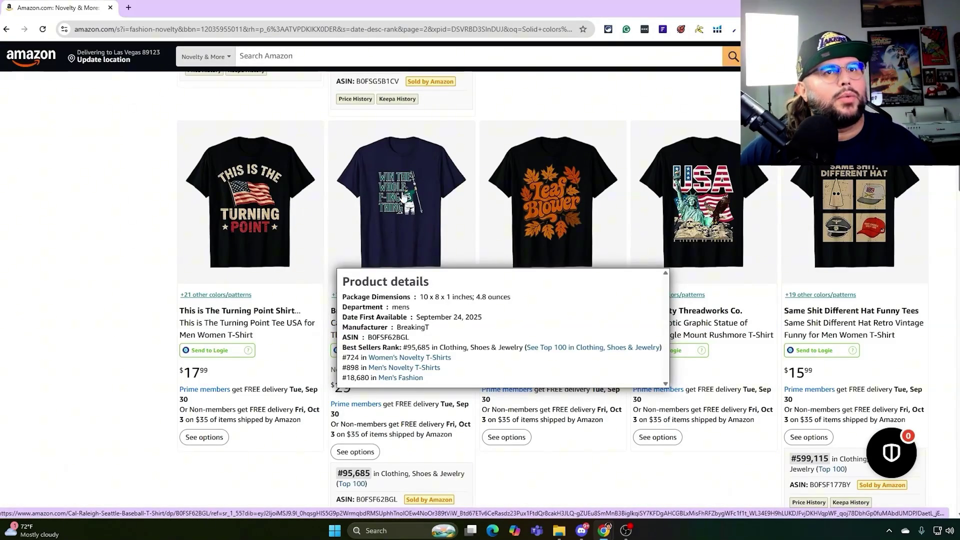
{"action": "scroll", "coordinate": [371, 226], "scroll_direction": "down", "scroll_amount": 7}
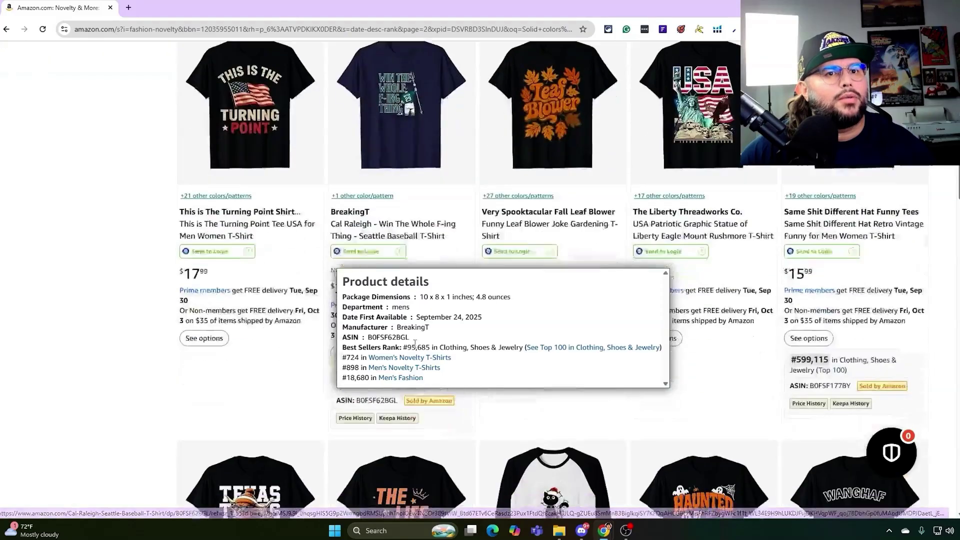
Step: Browse the remaining shirt designs on page 2 for recurring themes, and open page 3 of the Amazon results
{"action": "scroll", "coordinate": [296, 327], "scroll_direction": "down", "scroll_amount": 2}
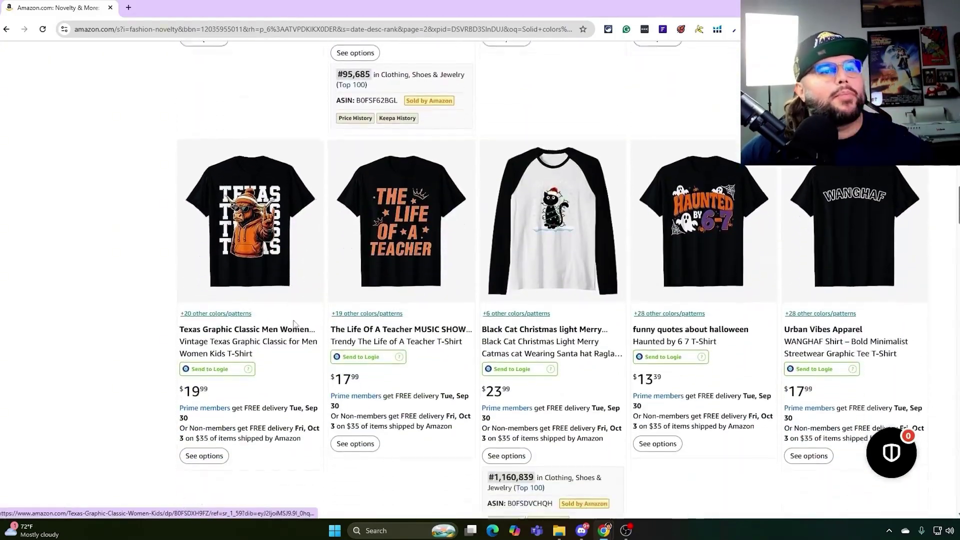
{"action": "scroll", "coordinate": [705, 173], "scroll_direction": "down", "scroll_amount": 8}
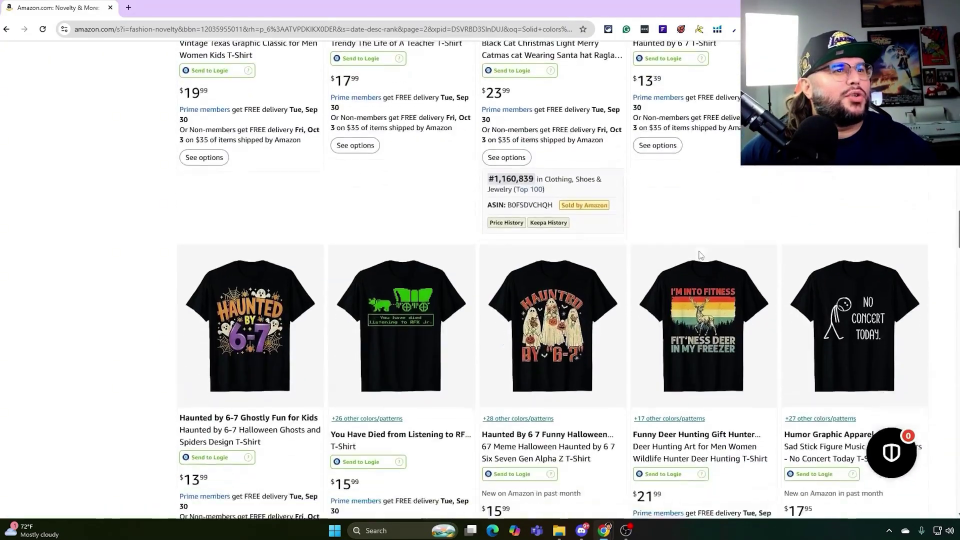
{"action": "scroll", "coordinate": [698, 251], "scroll_direction": "down", "scroll_amount": 1}
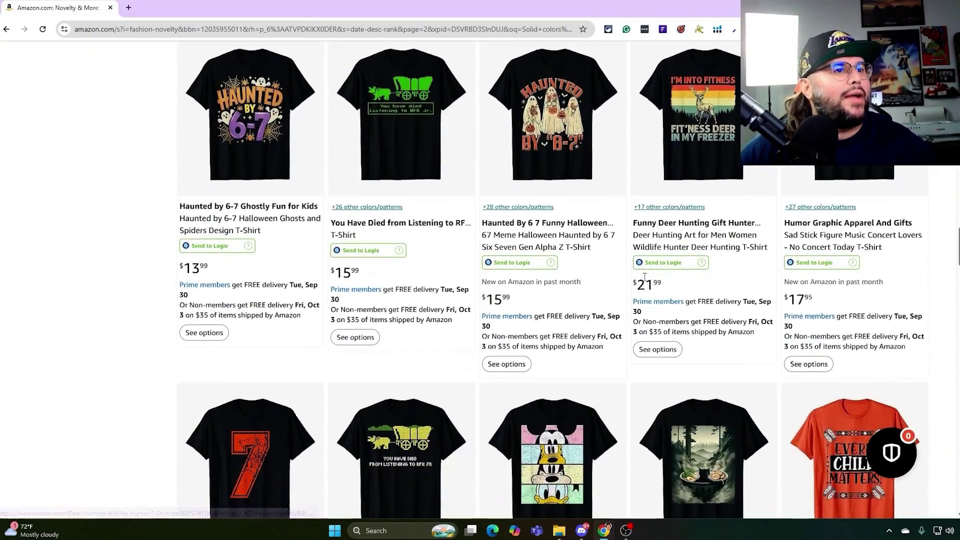
{"action": "scroll", "coordinate": [643, 276], "scroll_direction": "up", "scroll_amount": 1}
{"action": "scroll", "coordinate": [643, 276], "scroll_direction": "down", "scroll_amount": 1}
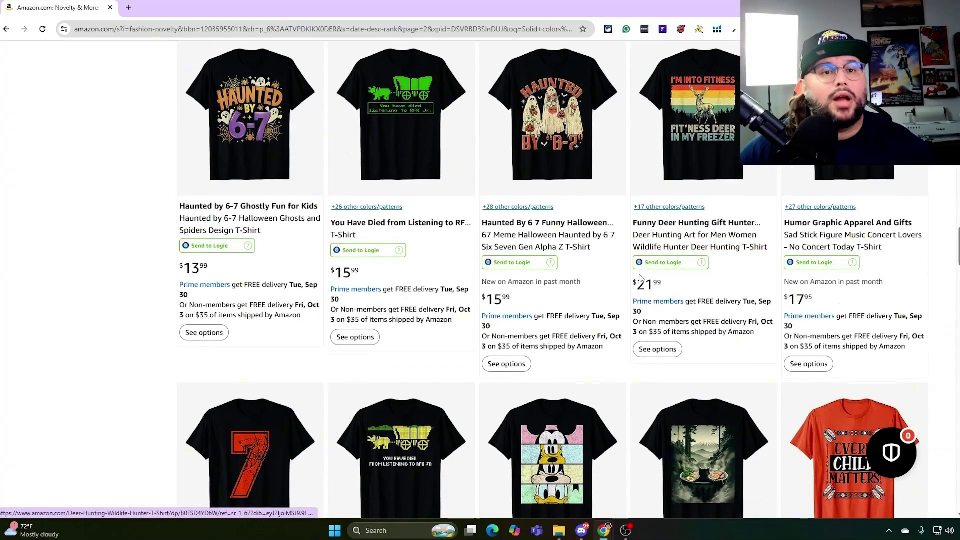
{"action": "scroll", "coordinate": [640, 277], "scroll_direction": "down", "scroll_amount": 6}
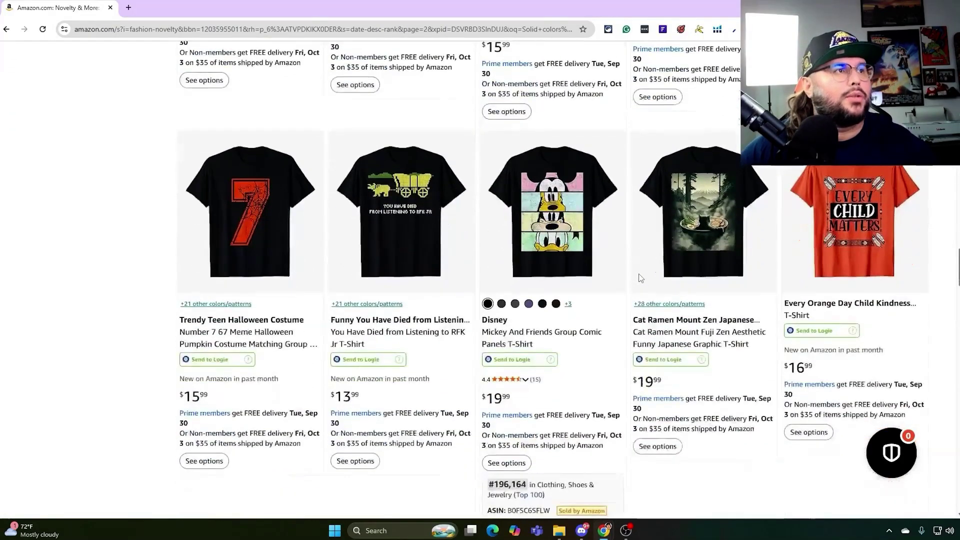
{"action": "scroll", "coordinate": [640, 277], "scroll_direction": "down", "scroll_amount": 9}
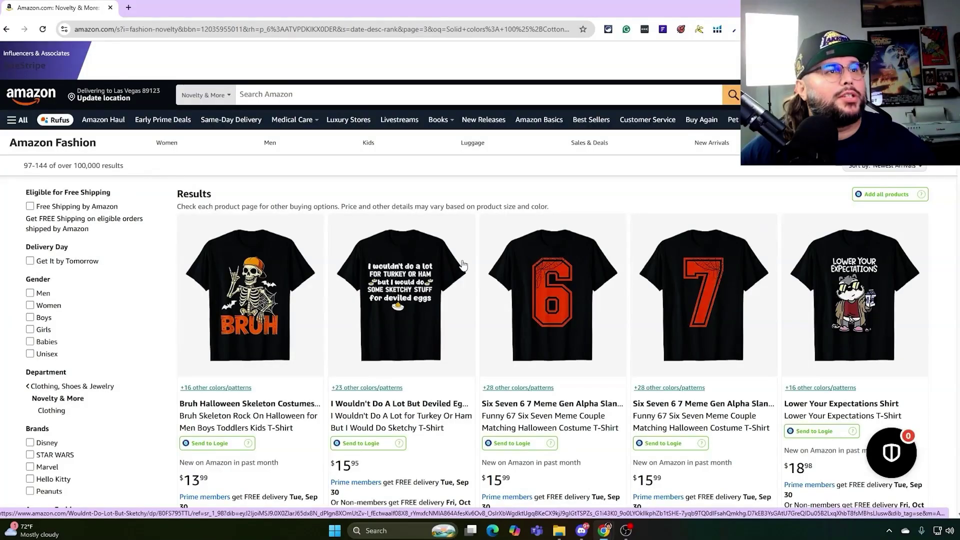
Step: Look through page 3 for repeated meme, Halloween and awareness shirt ideas, and open page 4 of the results
{"action": "scroll", "coordinate": [463, 264], "scroll_direction": "down", "scroll_amount": 4}
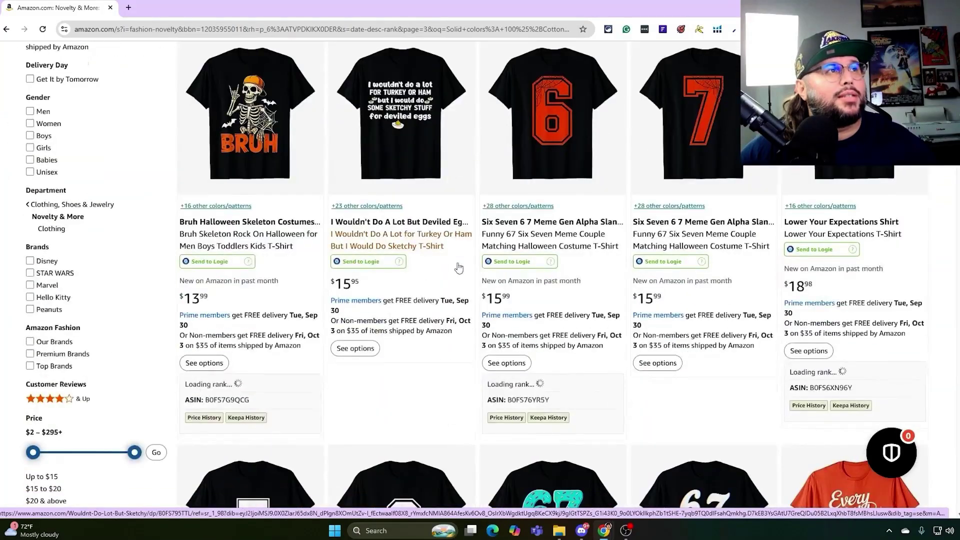
{"action": "scroll", "coordinate": [455, 266], "scroll_direction": "up", "scroll_amount": 3}
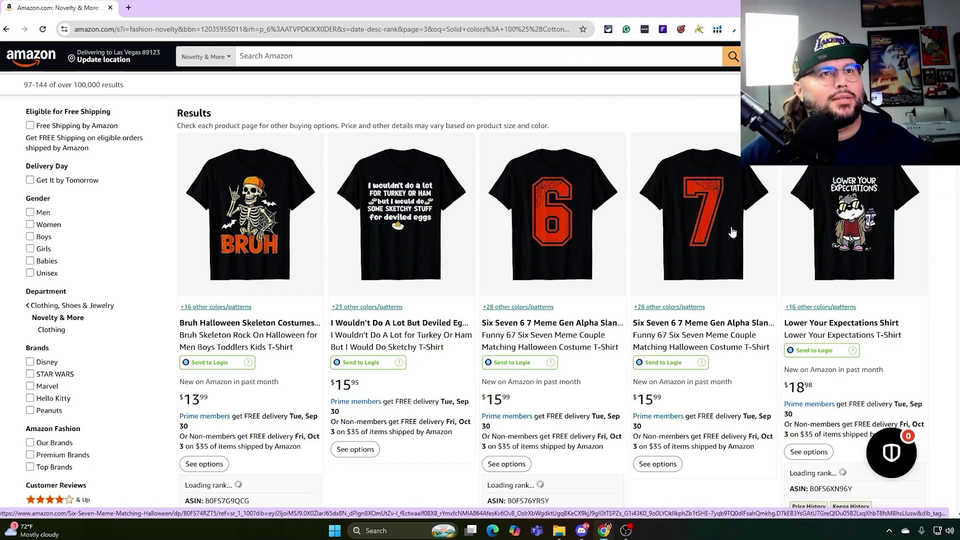
{"action": "scroll", "coordinate": [713, 233], "scroll_direction": "down", "scroll_amount": 9}
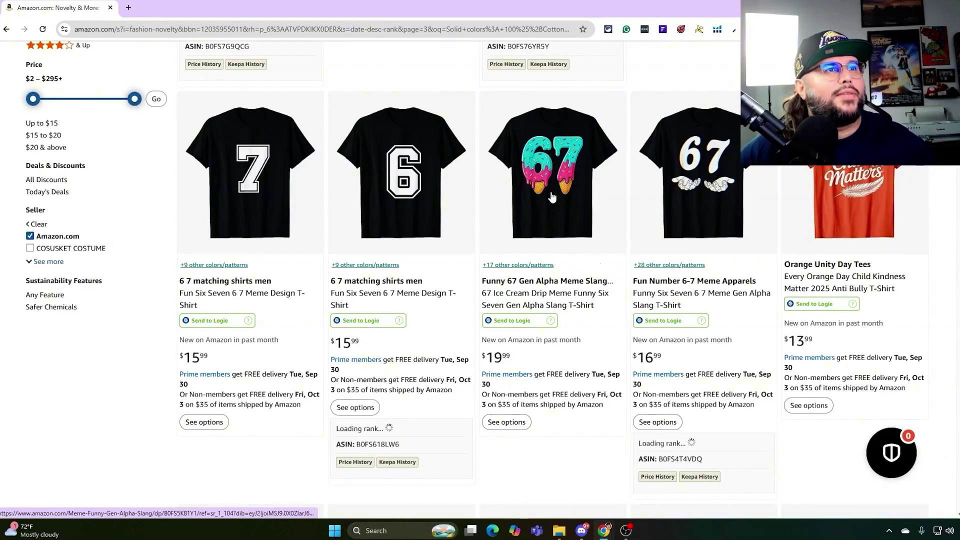
{"action": "scroll", "coordinate": [729, 229], "scroll_direction": "down", "scroll_amount": 6}
{"action": "scroll", "coordinate": [730, 229], "scroll_direction": "down", "scroll_amount": 10}
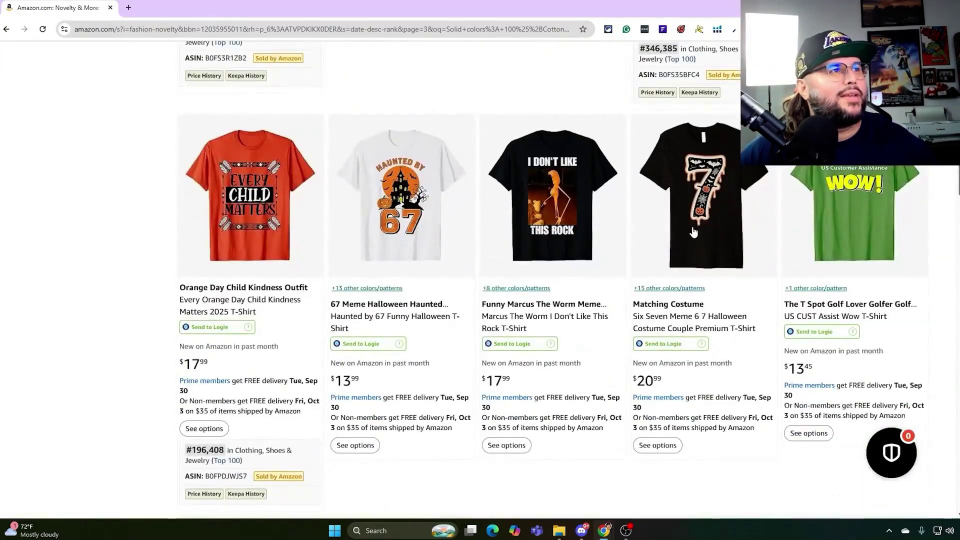
{"action": "scroll", "coordinate": [419, 259], "scroll_direction": "down", "scroll_amount": 9}
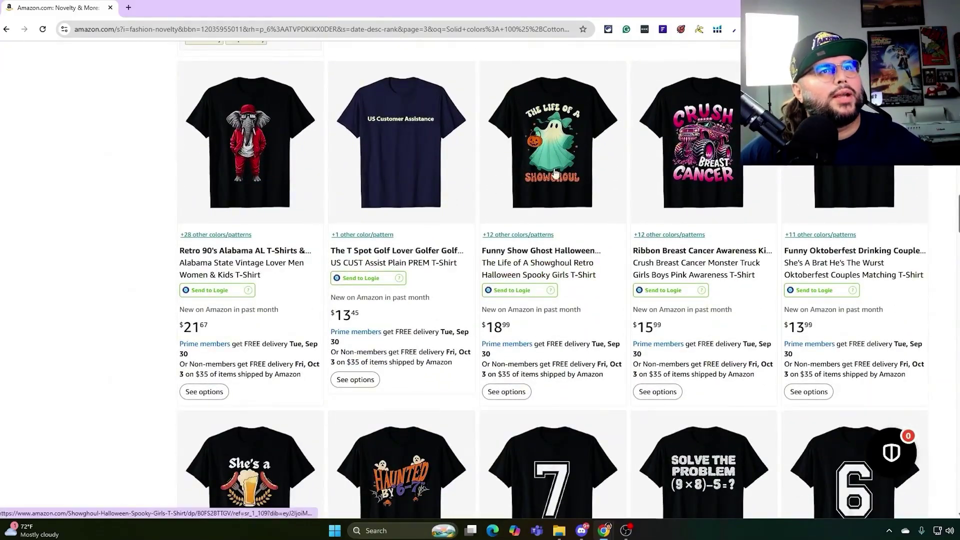
{"action": "scroll", "coordinate": [555, 173], "scroll_direction": "down", "scroll_amount": 20}
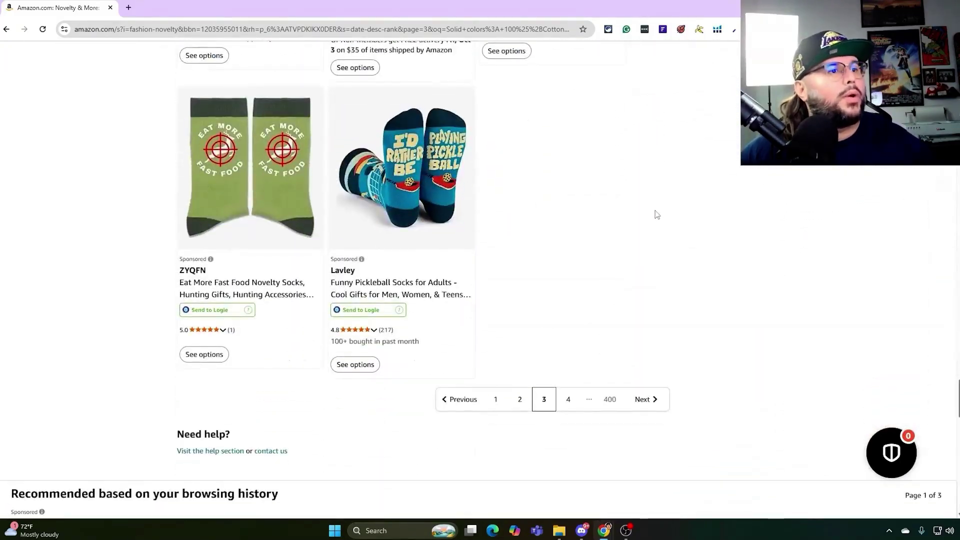
{"action": "left_click", "coordinate": [568, 399]}
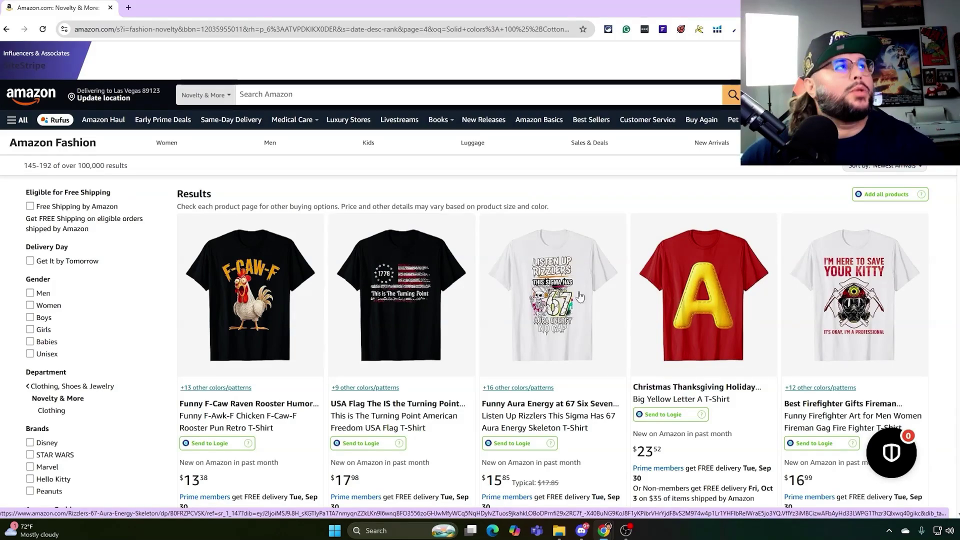
Step: Open Etsy in a new browser tab and search for "6 7 shirt"
{"action": "left_click", "coordinate": [129, 8]}
{"action": "type", "text": "et"}
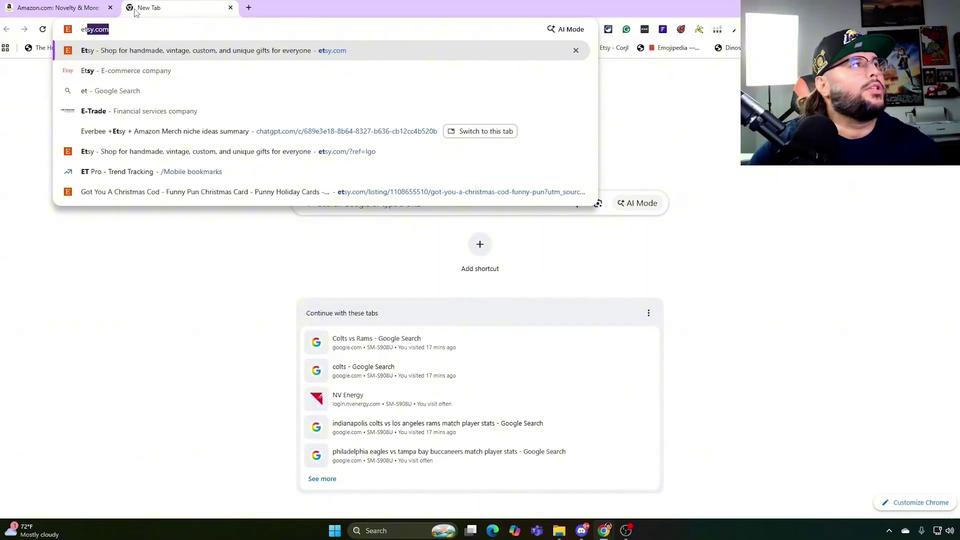
{"action": "key", "text": "Return"}
{"action": "left_click", "coordinate": [312, 59]}
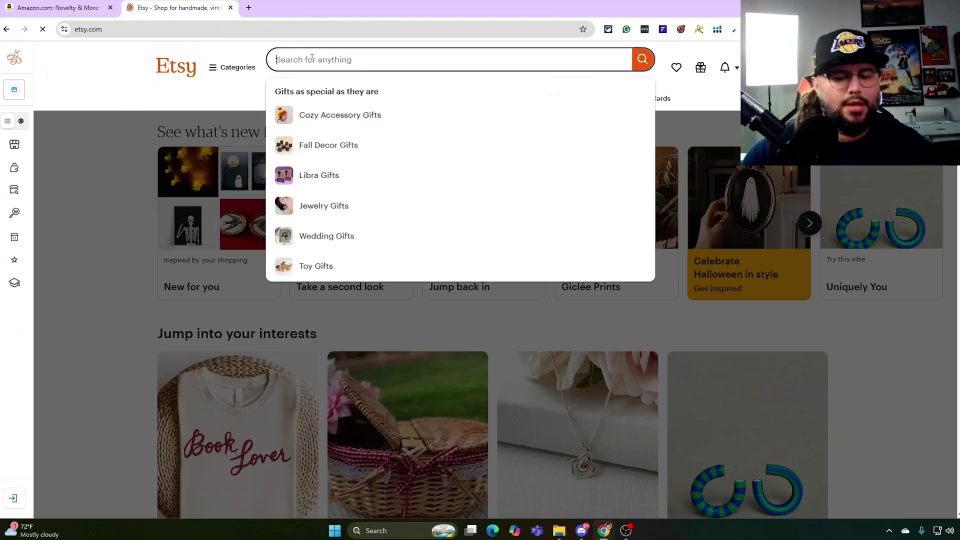
{"action": "type", "text": "6"}
{"action": "key", "text": "Down"}
{"action": "key", "text": "Down"}
{"action": "key", "text": "Down"}
{"action": "key", "text": "Up"}
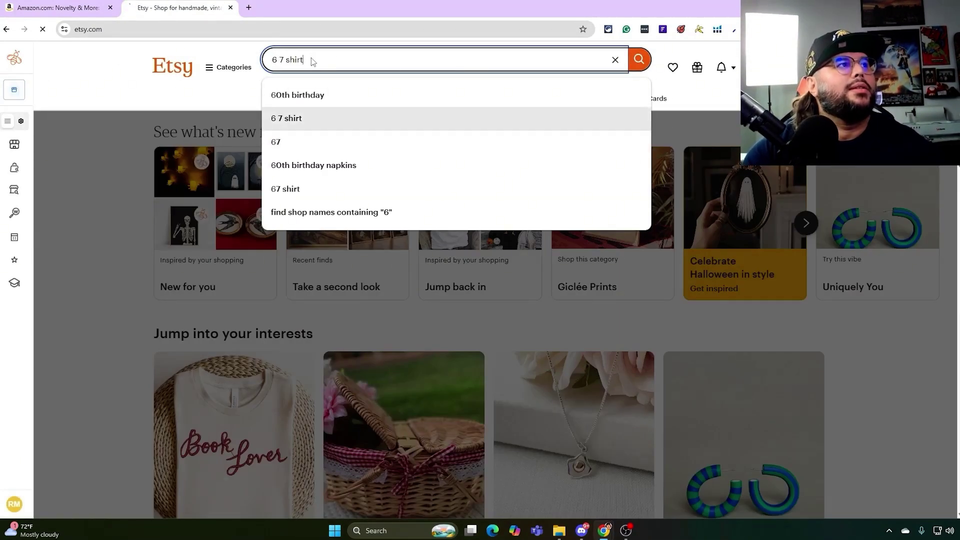
{"action": "key", "text": "Return"}
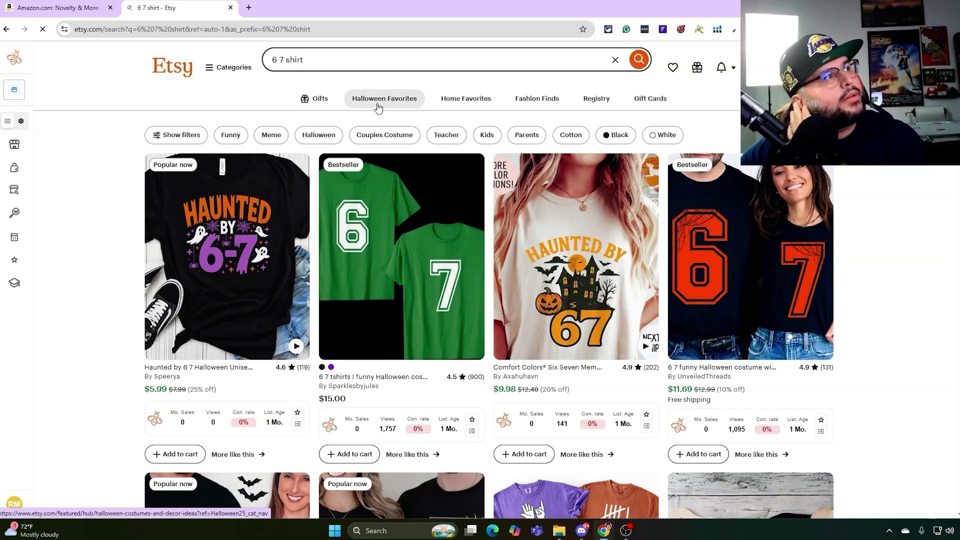
Step: Examine the upper rows of Etsy's 6 7 shirt results, comparing monthly sales, views, conversion rate and listing age
{"action": "scroll", "coordinate": [378, 107], "scroll_direction": "down", "scroll_amount": 6}
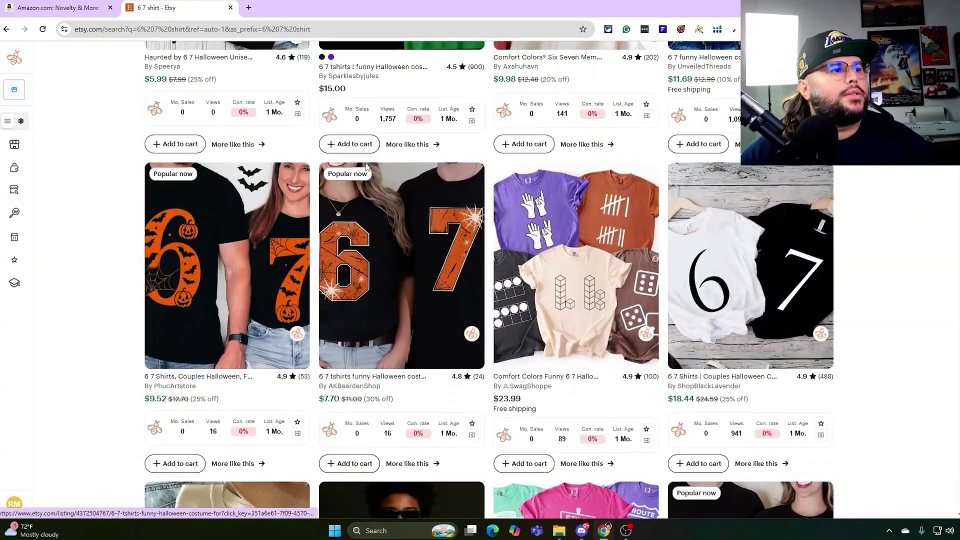
{"action": "scroll", "coordinate": [366, 167], "scroll_direction": "down", "scroll_amount": 4}
{"action": "scroll", "coordinate": [406, 361], "scroll_direction": "down", "scroll_amount": 4}
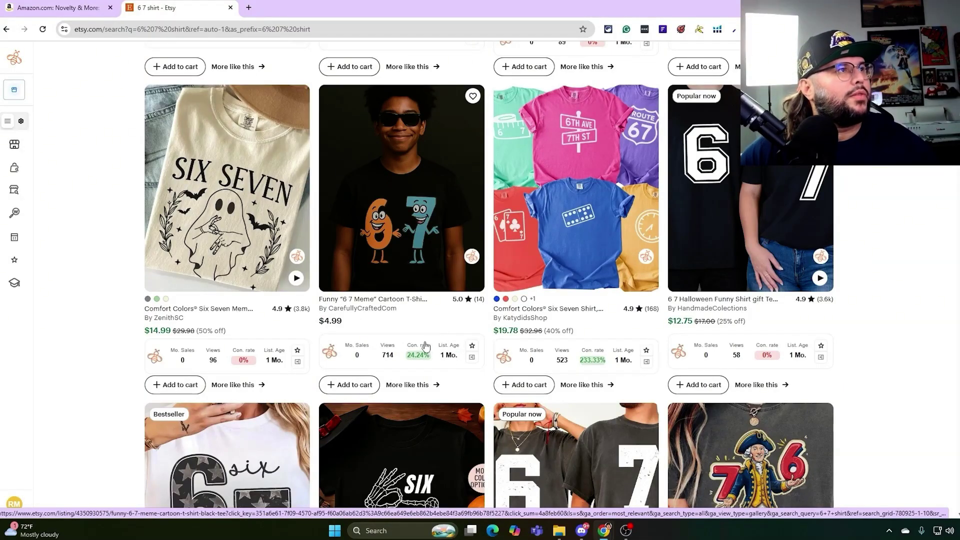
{"action": "scroll", "coordinate": [455, 311], "scroll_direction": "down", "scroll_amount": 7}
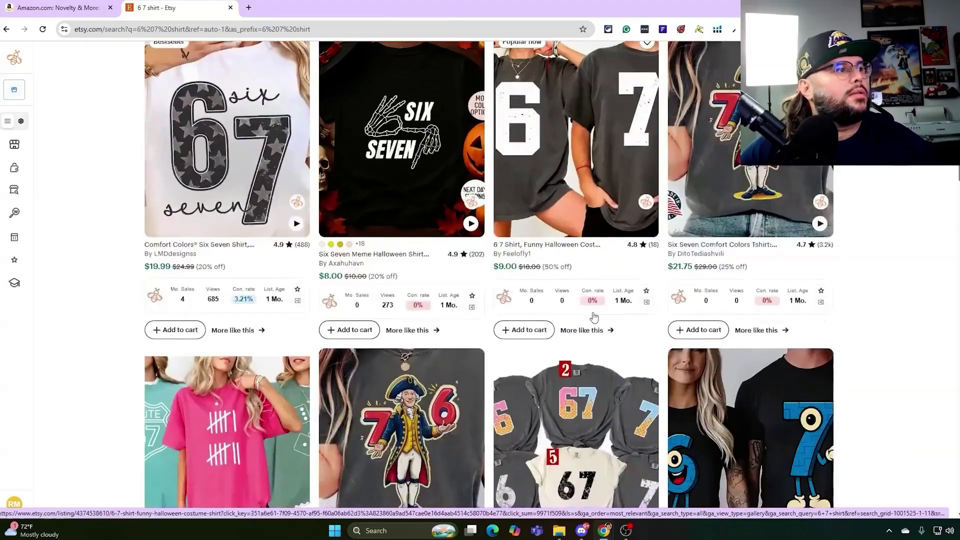
{"action": "scroll", "coordinate": [527, 317], "scroll_direction": "up", "scroll_amount": 2}
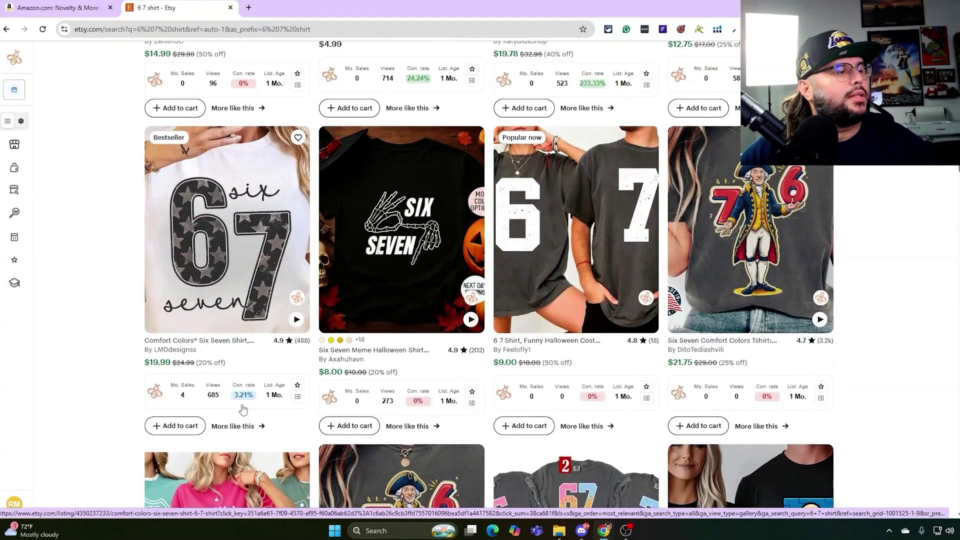
{"action": "scroll", "coordinate": [287, 410], "scroll_direction": "down", "scroll_amount": 6}
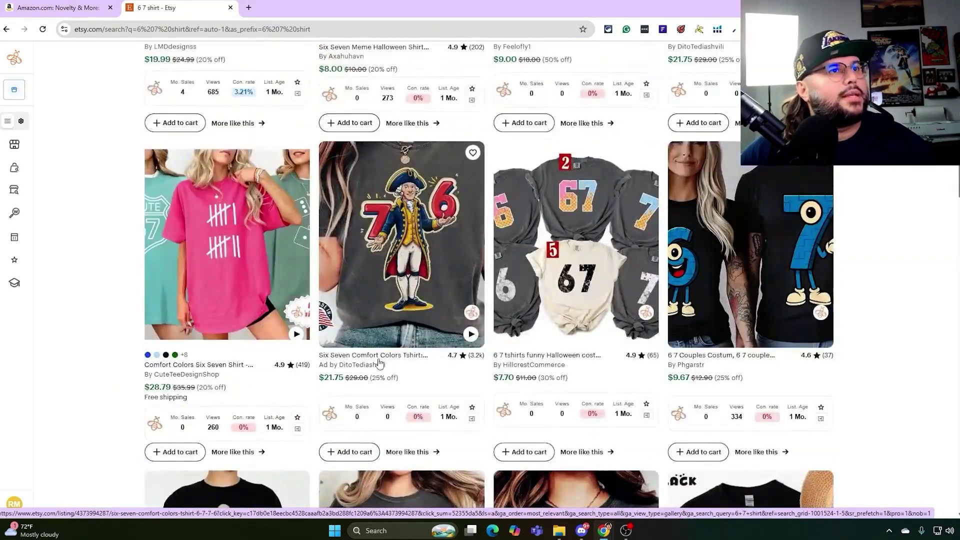
Step: Browse the rest of the 6 7 shirt listings for design variations and their sales figures, and return to the first row
{"action": "scroll", "coordinate": [555, 356], "scroll_direction": "down", "scroll_amount": 12}
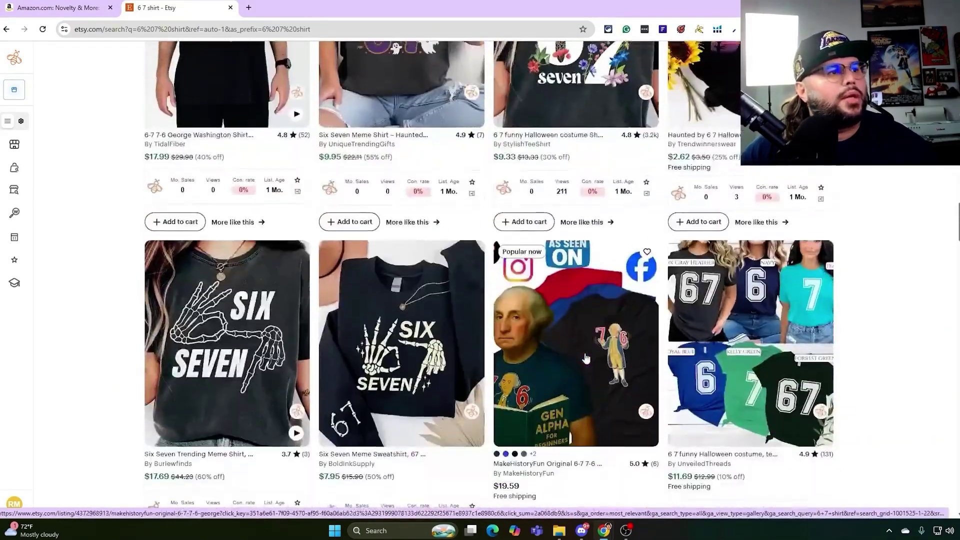
{"action": "scroll", "coordinate": [578, 357], "scroll_direction": "down", "scroll_amount": 7}
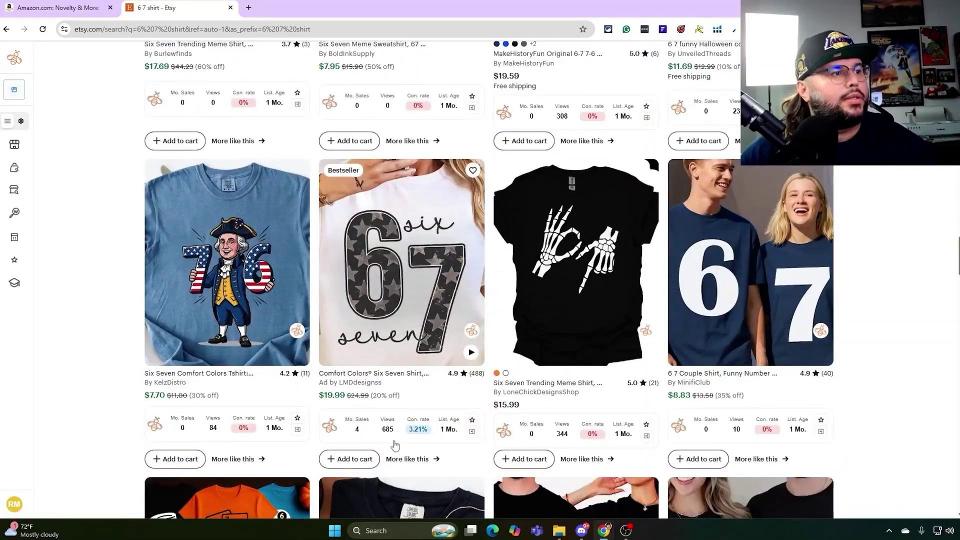
{"action": "scroll", "coordinate": [402, 400], "scroll_direction": "down", "scroll_amount": 6}
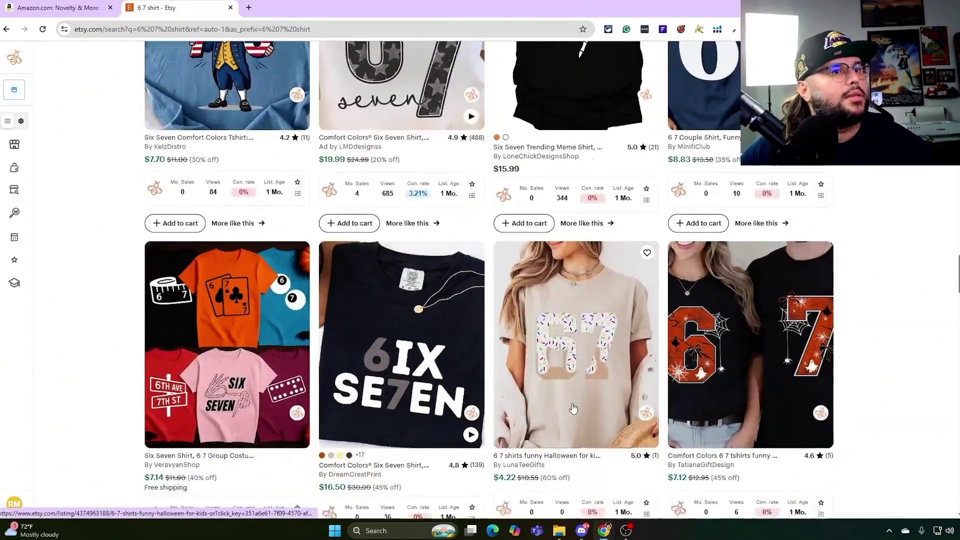
{"action": "scroll", "coordinate": [572, 409], "scroll_direction": "down", "scroll_amount": 12}
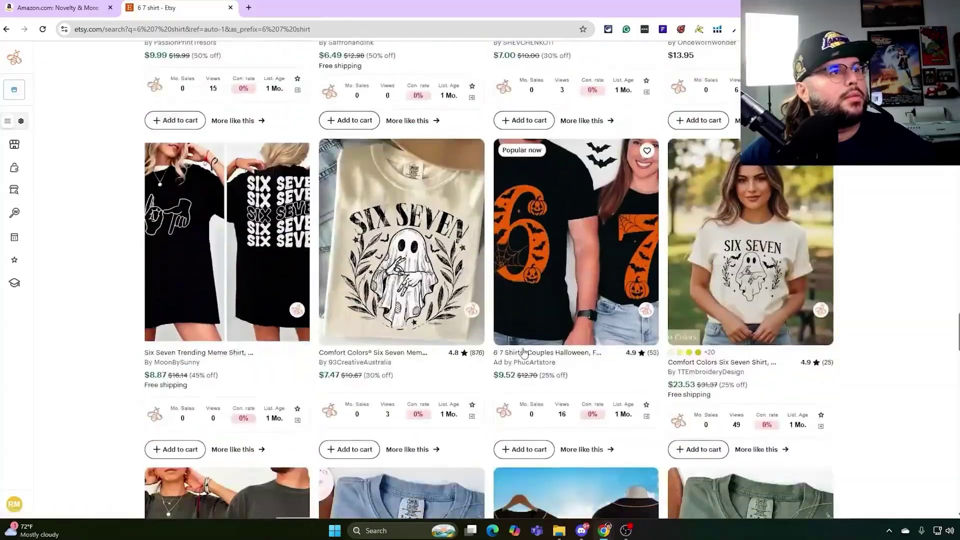
{"action": "scroll", "coordinate": [528, 333], "scroll_direction": "up", "scroll_amount": 4}
{"action": "scroll", "coordinate": [528, 333], "scroll_direction": "up", "scroll_amount": 18}
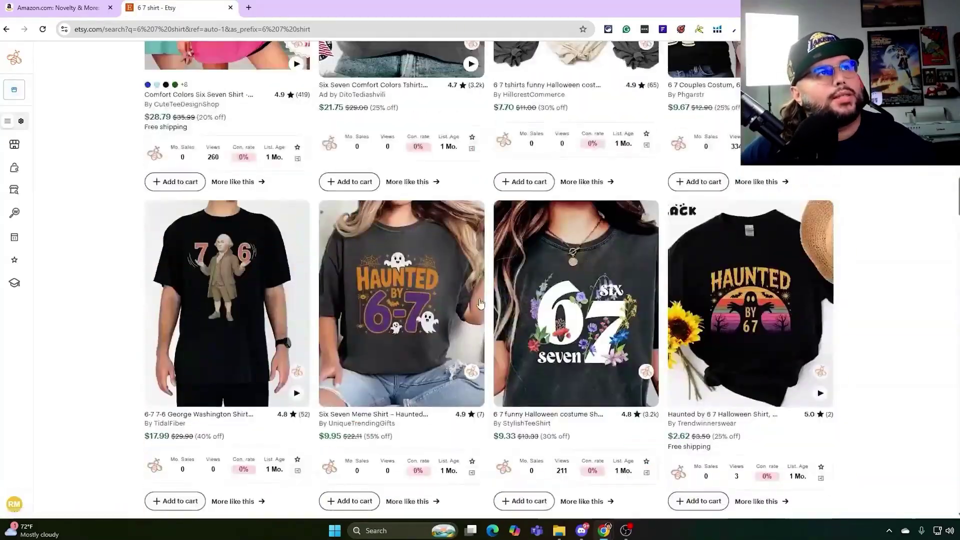
{"action": "scroll", "coordinate": [468, 295], "scroll_direction": "up", "scroll_amount": 15}
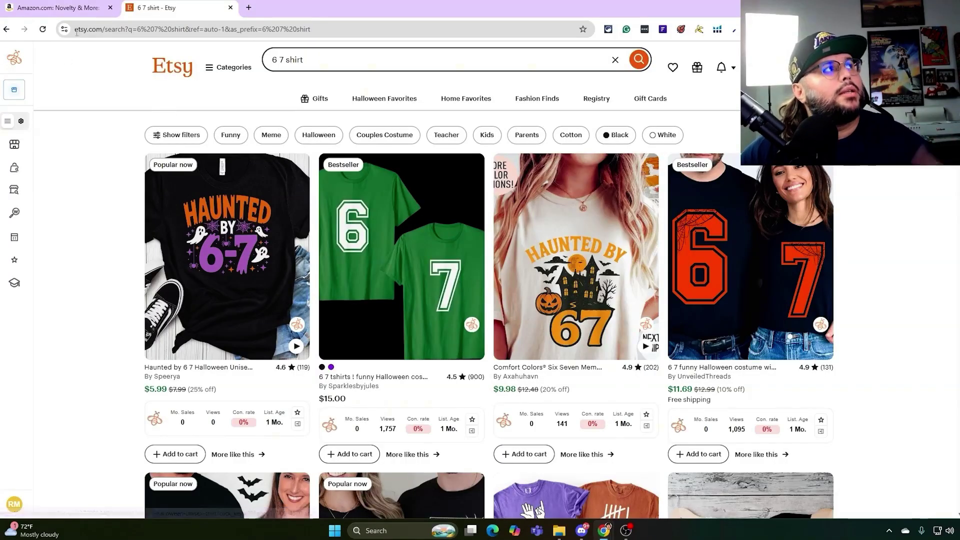
Step: Return to the Amazon results and browse page 4 for further trending shirt ideas
{"action": "key", "text": "ctrl+shift+Tab"}
{"action": "scroll", "coordinate": [587, 238], "scroll_direction": "down", "scroll_amount": 9}
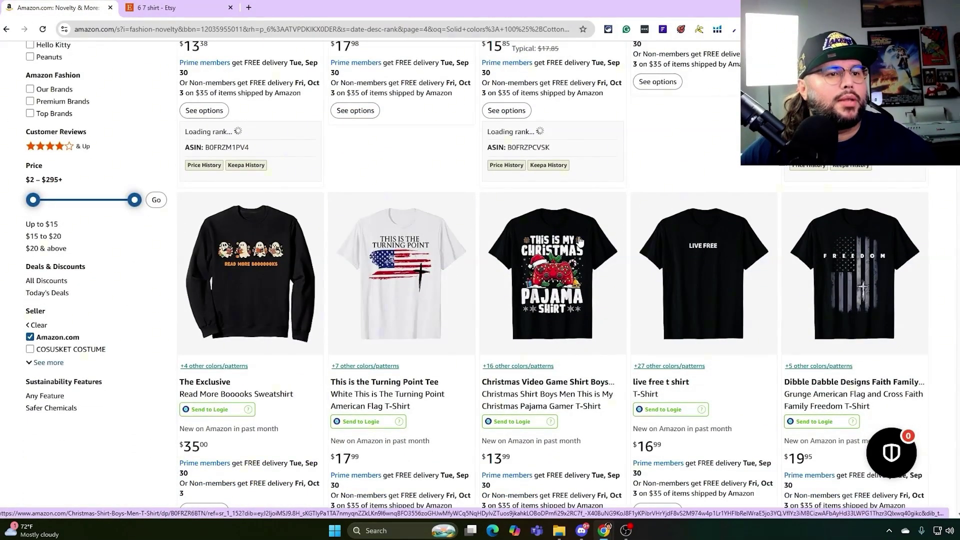
{"action": "scroll", "coordinate": [650, 290], "scroll_direction": "down", "scroll_amount": 1}
{"action": "scroll", "coordinate": [703, 326], "scroll_direction": "down", "scroll_amount": 8}
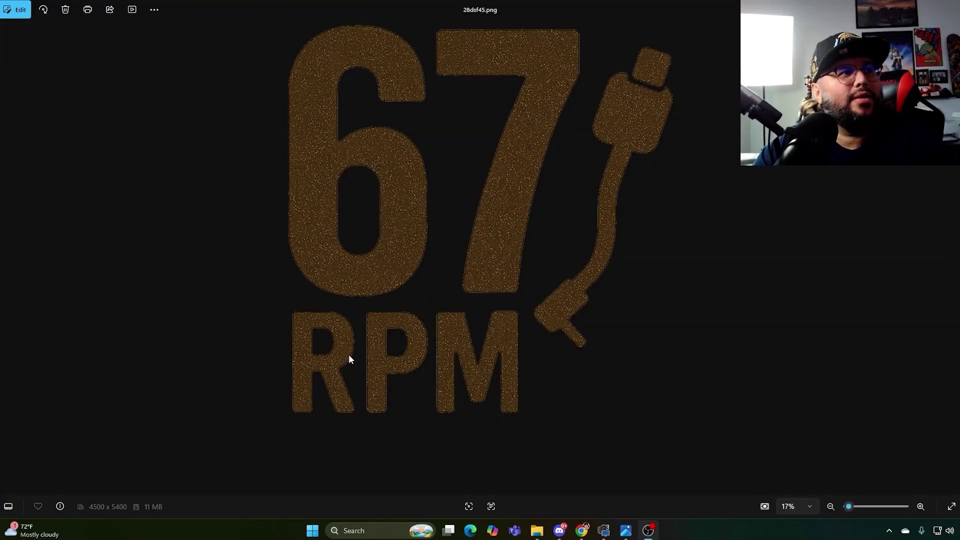
Step: Flip through the finished 67-themed artwork images, from 67 RPM on through Checking In To 67 and Chapter 67
{"action": "left_click", "coordinate": [955, 259]}
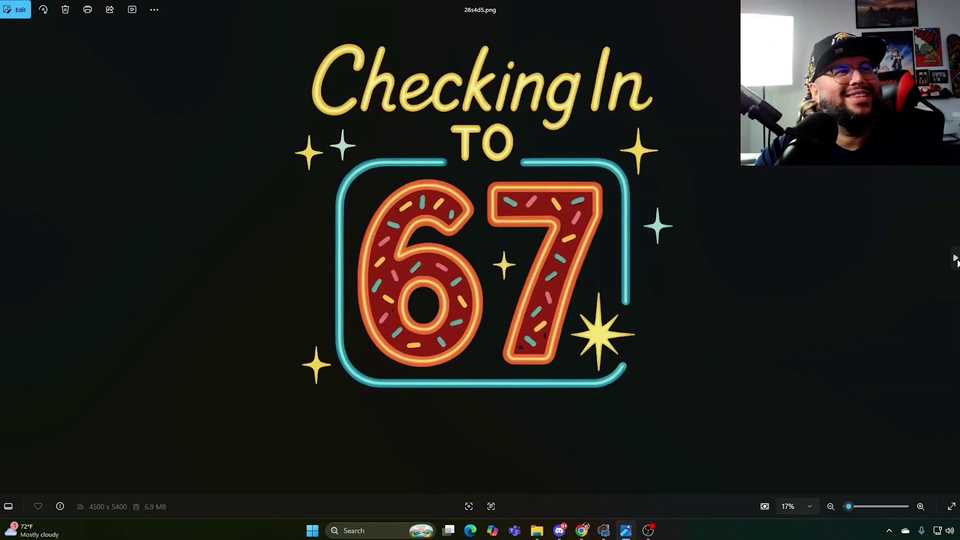
{"action": "left_click", "coordinate": [955, 259]}
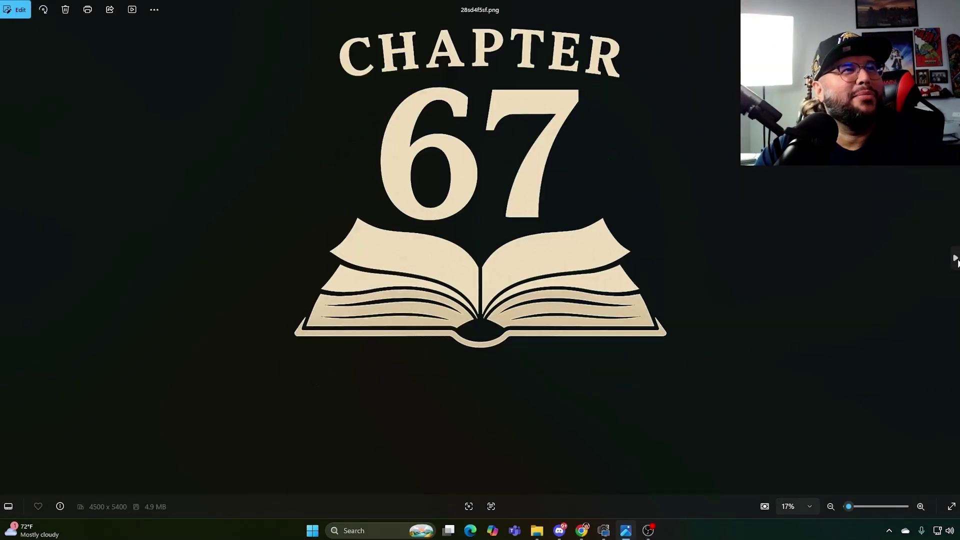
{"action": "left_click", "coordinate": [955, 259]}
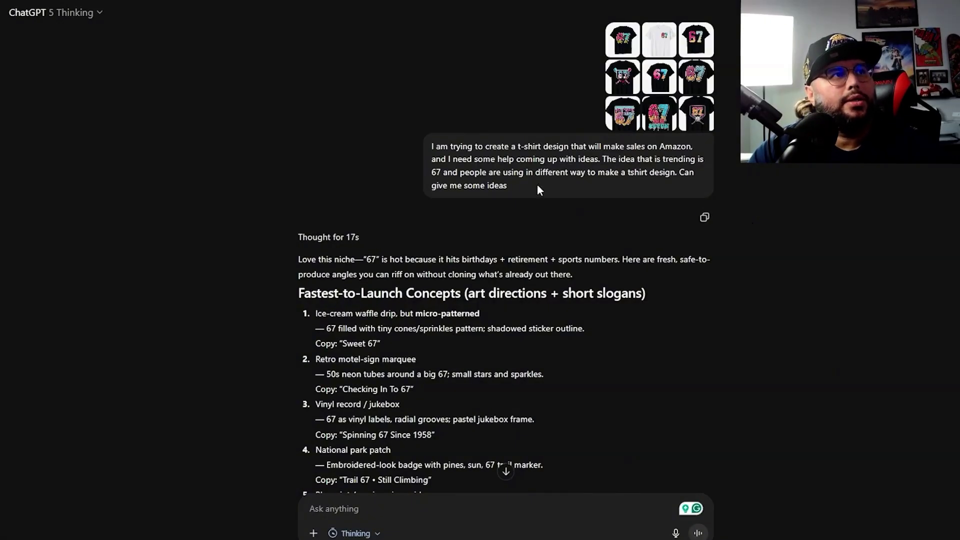
Step: Review the ChatGPT prompt asking for trending 67 T-shirt ideas and enlarge the attached baseball and ice-cream reference shirts
{"action": "left_click_drag", "start_coordinate": [538, 185], "coordinate": [429, 139]}
{"action": "left_click", "coordinate": [594, 185]}
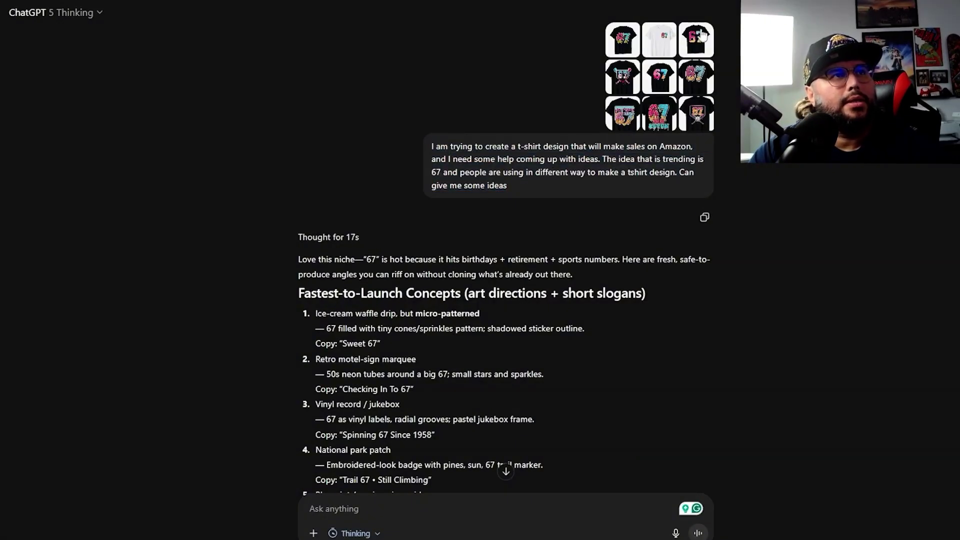
{"action": "left_click", "coordinate": [650, 44]}
{"action": "left_click", "coordinate": [646, 43]}
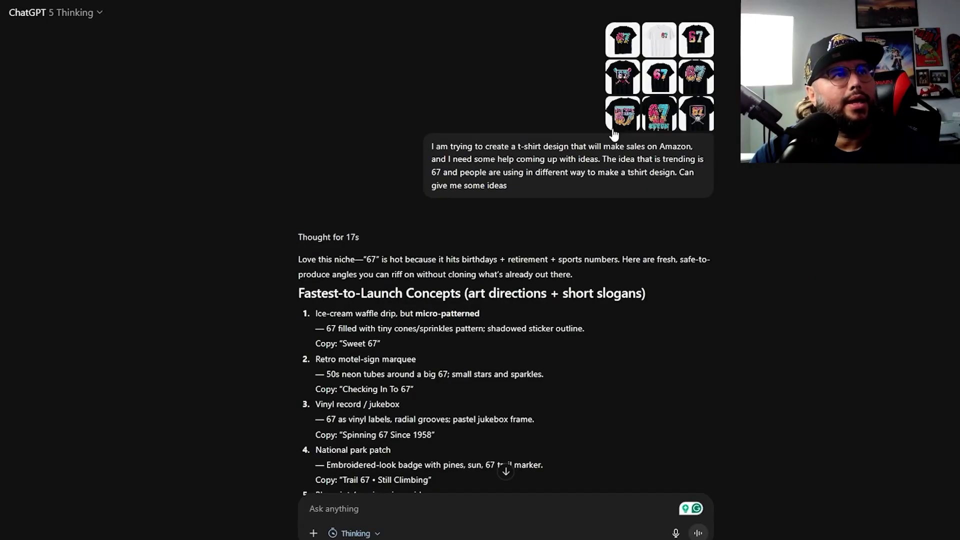
{"action": "left_click", "coordinate": [621, 75]}
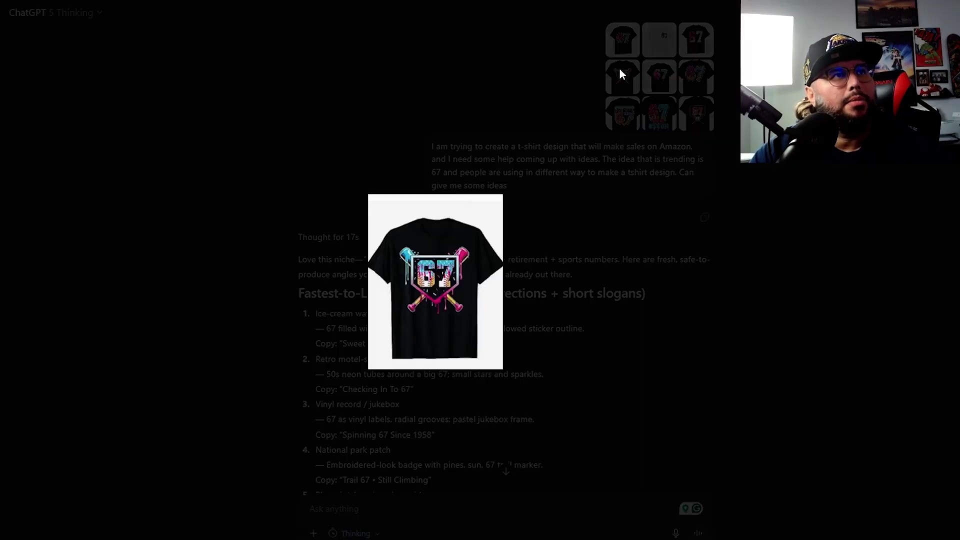
{"action": "left_click", "coordinate": [658, 87]}
{"action": "left_click", "coordinate": [659, 84]}
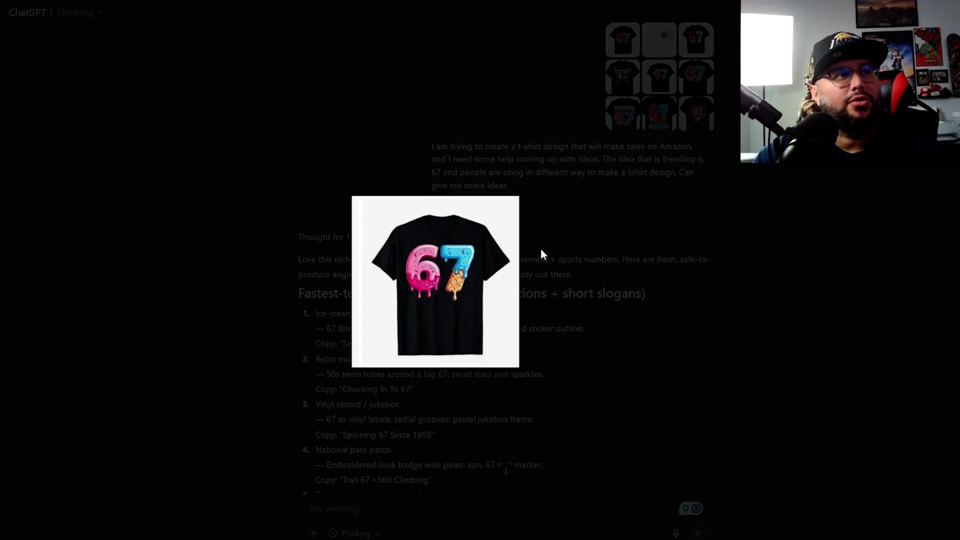
Step: Look over the last row of 67 reference shirt images attached to the prompt, and return to the conversation
{"action": "left_click", "coordinate": [665, 125]}
{"action": "left_click", "coordinate": [627, 104]}
{"action": "left_click", "coordinate": [614, 141]}
{"action": "left_click", "coordinate": [623, 114]}
{"action": "left_click", "coordinate": [661, 116]}
{"action": "left_click", "coordinate": [659, 114]}
{"action": "left_click", "coordinate": [731, 112]}
{"action": "left_click", "coordinate": [699, 119]}
{"action": "left_click", "coordinate": [695, 137]}
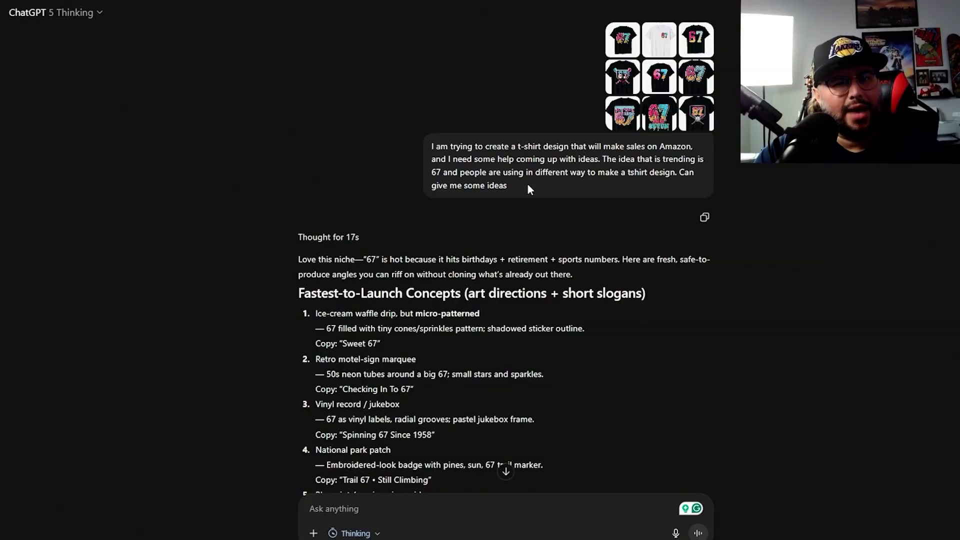
Step: Reread the idea prompt and read through the ten Fastest-to-Launch 67 concepts with their art directions and slogans
{"action": "scroll", "coordinate": [563, 250], "scroll_direction": "down", "scroll_amount": 3}
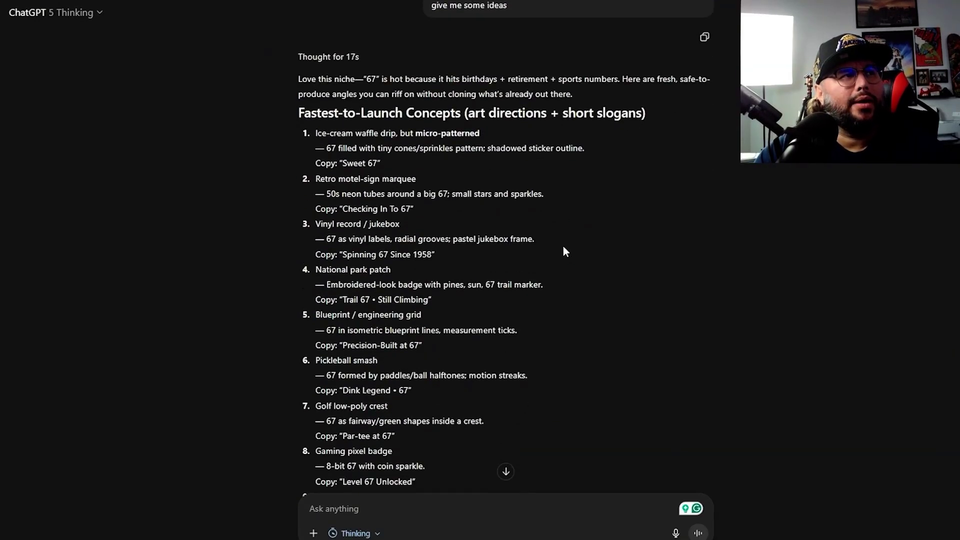
{"action": "scroll", "coordinate": [562, 245], "scroll_direction": "up", "scroll_amount": 4}
{"action": "left_click_drag", "start_coordinate": [515, 186], "coordinate": [428, 146]}
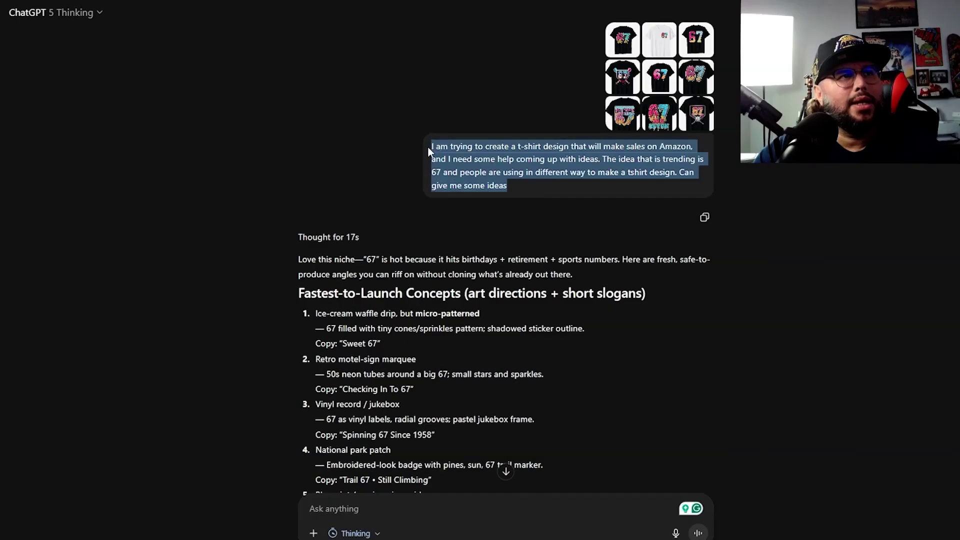
{"action": "scroll", "coordinate": [603, 280], "scroll_direction": "down", "scroll_amount": 5}
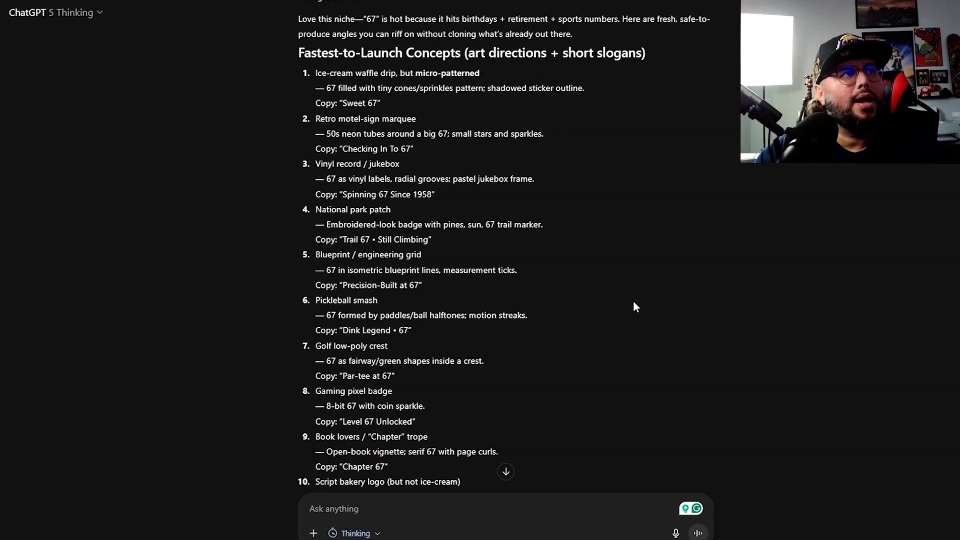
{"action": "scroll", "coordinate": [617, 385], "scroll_direction": "down", "scroll_amount": 5}
{"action": "left_click_drag", "start_coordinate": [440, 272], "coordinate": [381, 132]}
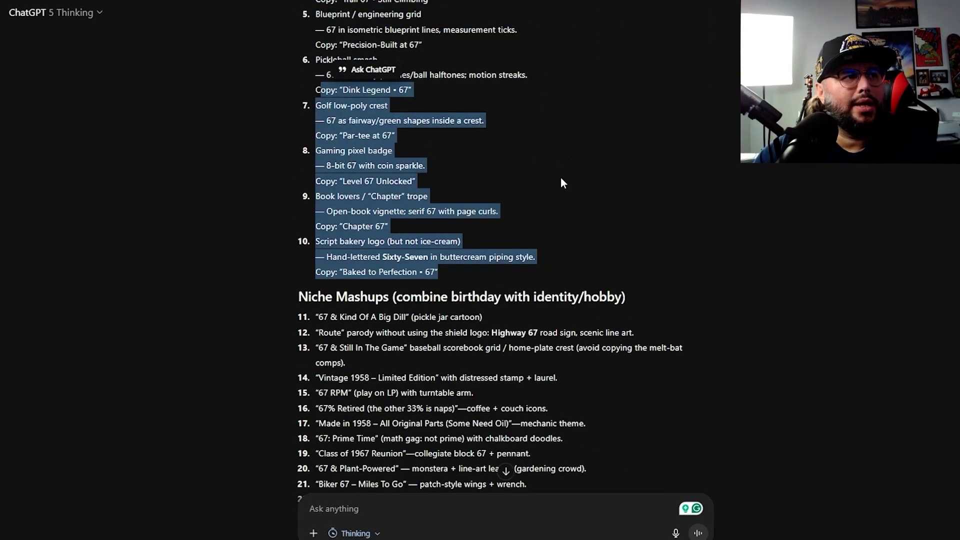
Step: Read the Niche Mashups list of 67 slogans, starting with the pickle jar idea "67 & Kind Of A Big Dill"
{"action": "scroll", "coordinate": [560, 180], "scroll_direction": "down", "scroll_amount": 1}
{"action": "left_click", "coordinate": [473, 298]}
{"action": "left_click_drag", "start_coordinate": [322, 258], "coordinate": [483, 257]}
{"action": "scroll", "coordinate": [488, 270], "scroll_direction": "down", "scroll_amount": 3}
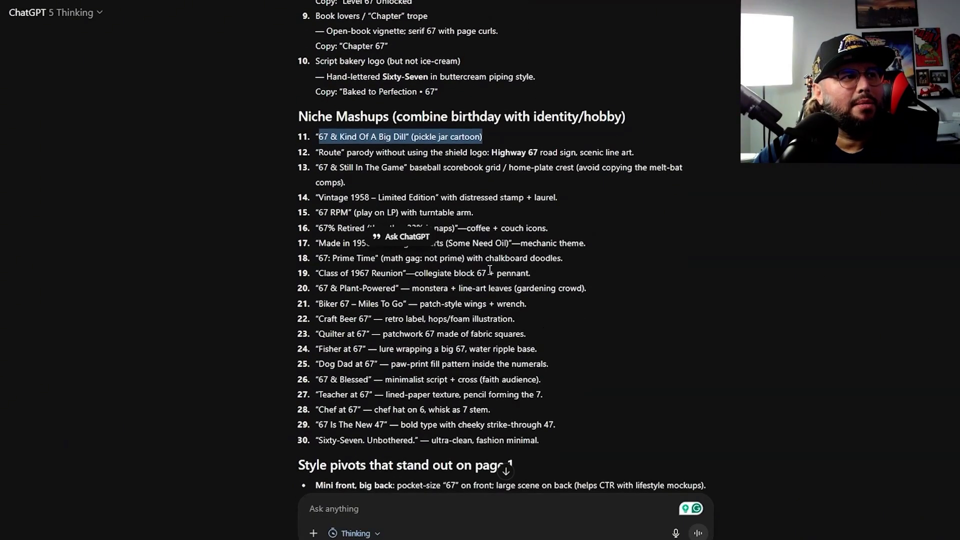
{"action": "left_click", "coordinate": [620, 283]}
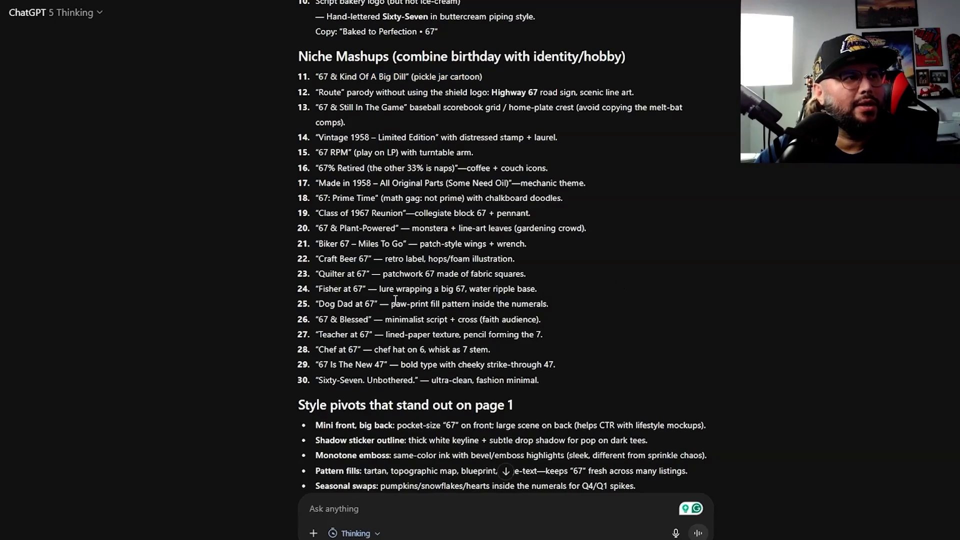
Step: Review the reply's style pivots, safe copy lines and quick image-generation prompts, and go back up through the idea lists
{"action": "scroll", "coordinate": [369, 294], "scroll_direction": "down", "scroll_amount": 8}
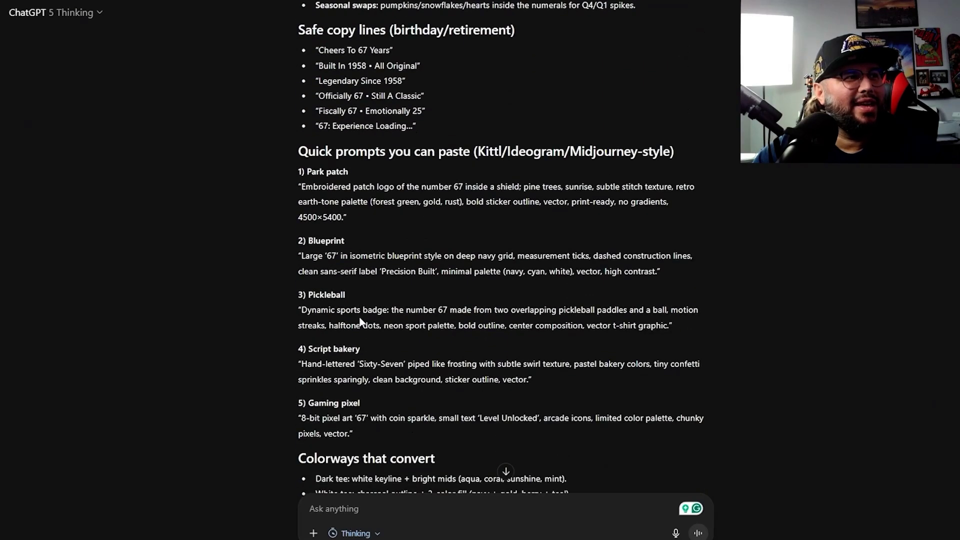
{"action": "scroll", "coordinate": [503, 274], "scroll_direction": "up", "scroll_amount": 5}
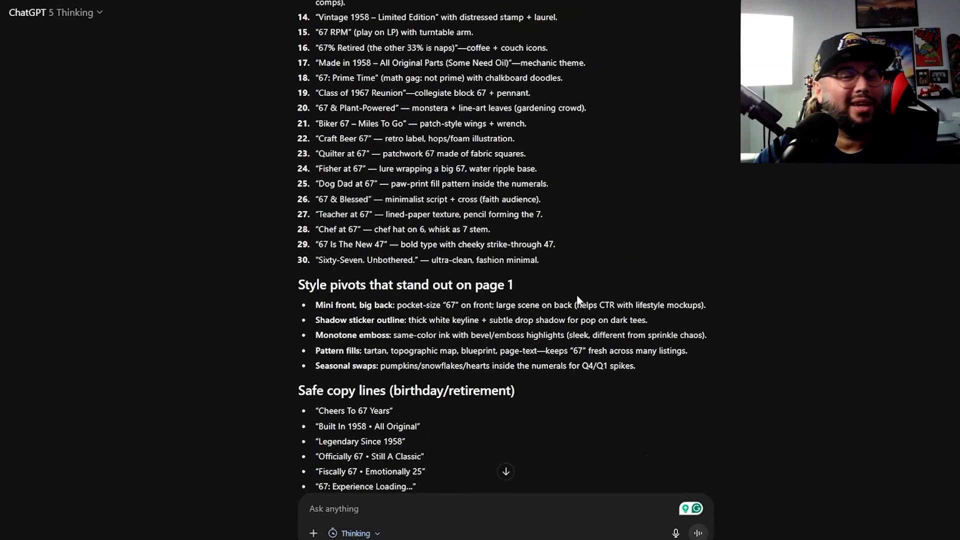
{"action": "scroll", "coordinate": [535, 275], "scroll_direction": "down", "scroll_amount": 2}
{"action": "scroll", "coordinate": [536, 275], "scroll_direction": "down", "scroll_amount": 1}
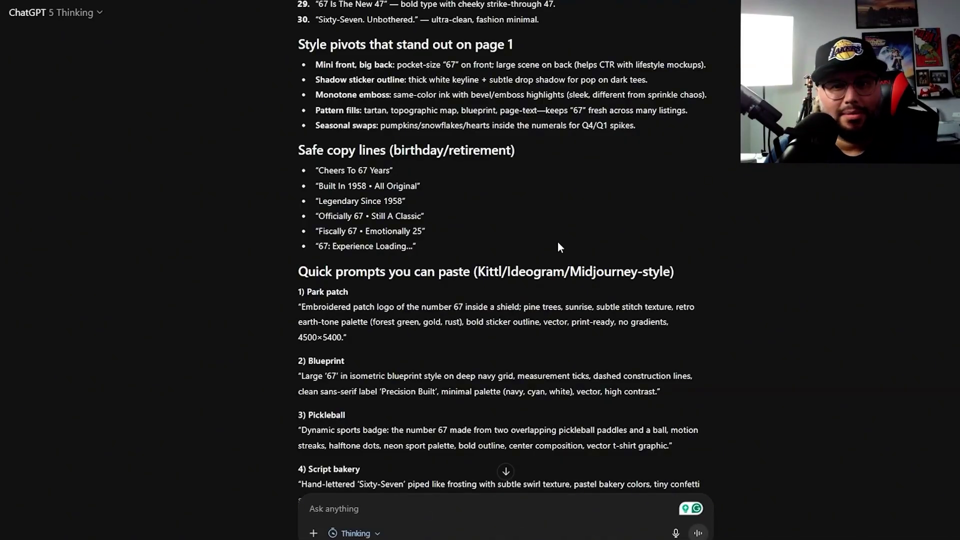
{"action": "scroll", "coordinate": [572, 240], "scroll_direction": "up", "scroll_amount": 12}
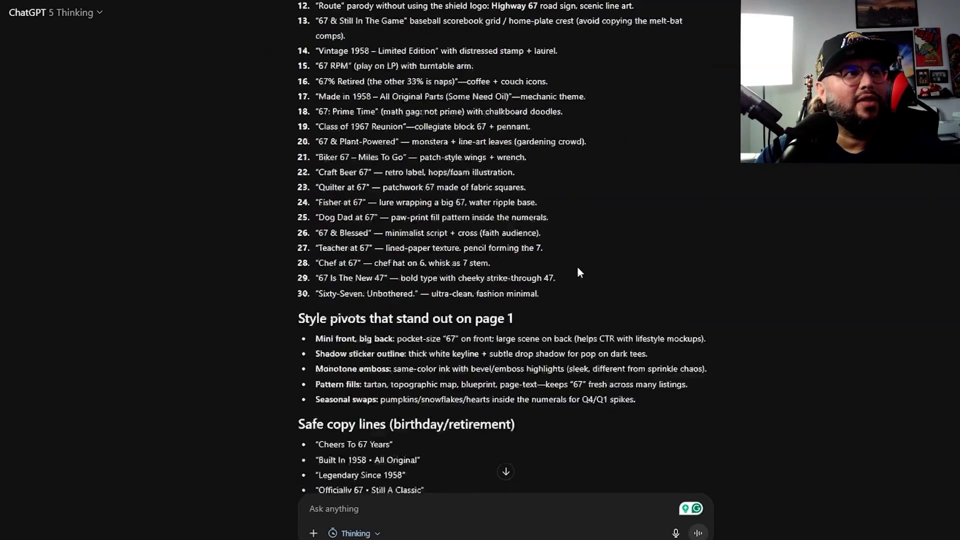
{"action": "scroll", "coordinate": [656, 305], "scroll_direction": "up", "scroll_amount": 5}
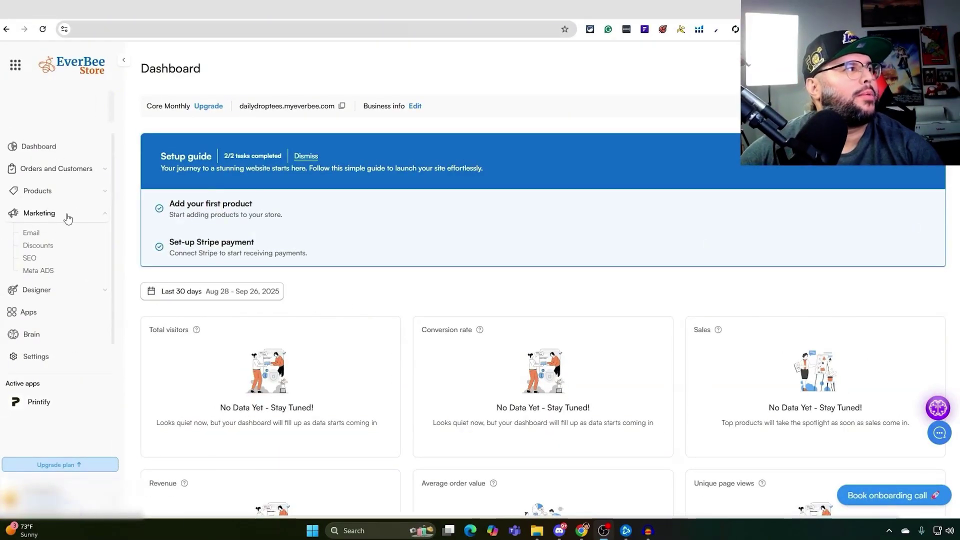
Step: Switch to the EverBee store's Discounts section, dismiss the coupon pop-up, and start a new discount on orders
{"action": "left_click", "coordinate": [44, 246]}
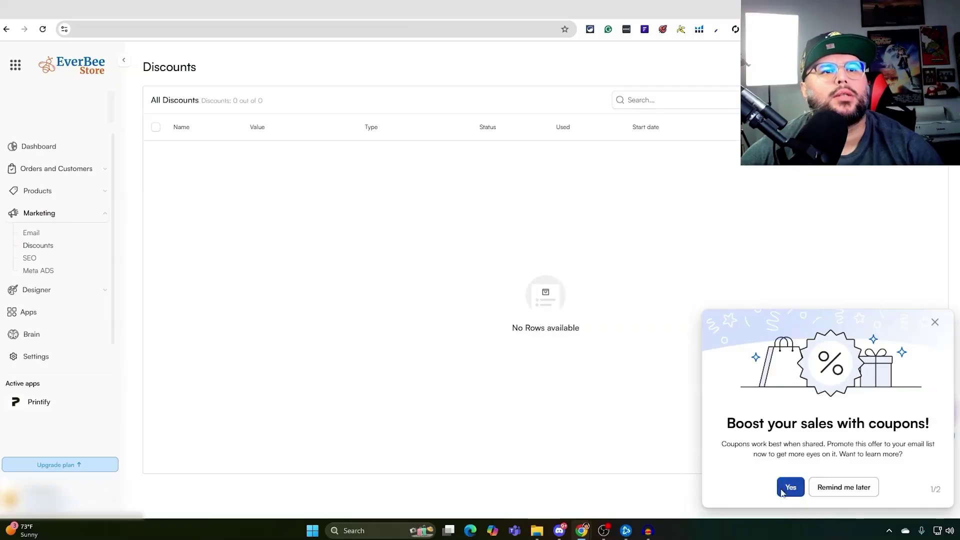
{"action": "left_click", "coordinate": [935, 324]}
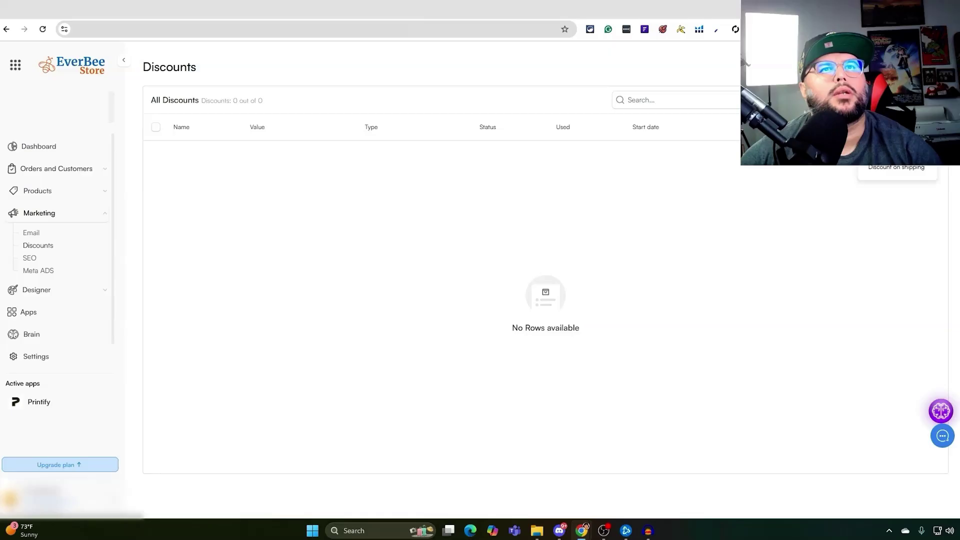
{"action": "left_click", "coordinate": [897, 151]}
Step: Set promo code DropTees10 to 10% off with no minimum requirements, checking the automatic option but keeping the discount code type
{"action": "left_click", "coordinate": [324, 159]}
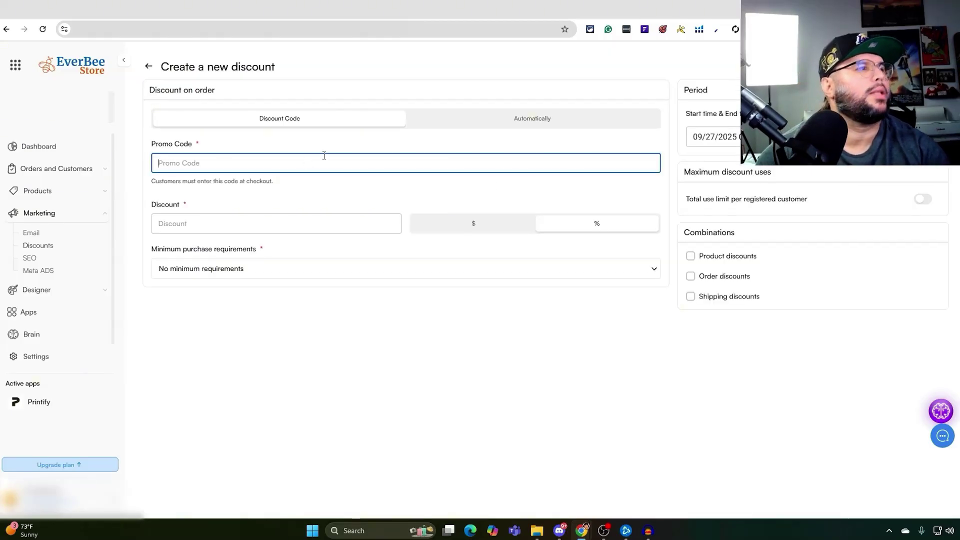
{"action": "type", "text": "DropTees10"}
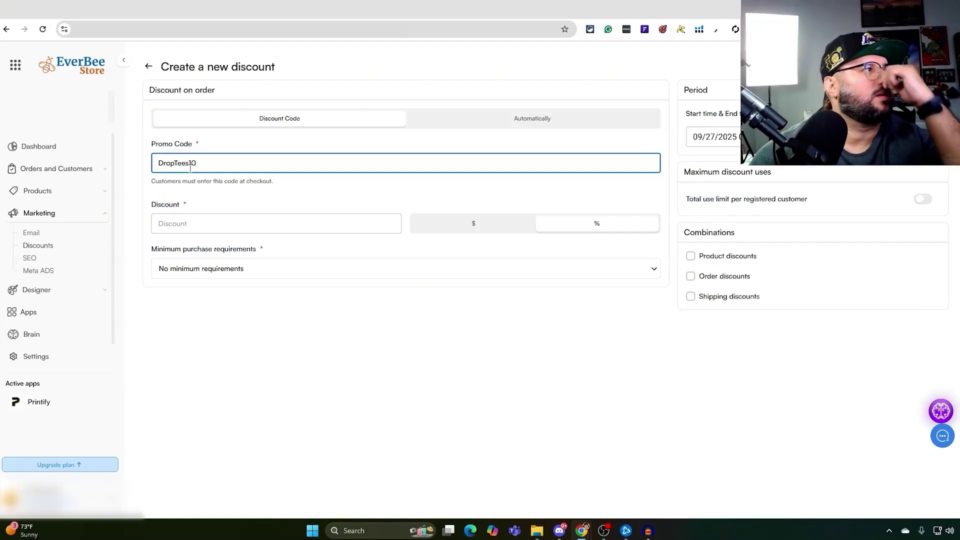
{"action": "left_click", "coordinate": [196, 220]}
{"action": "type", "text": "10"}
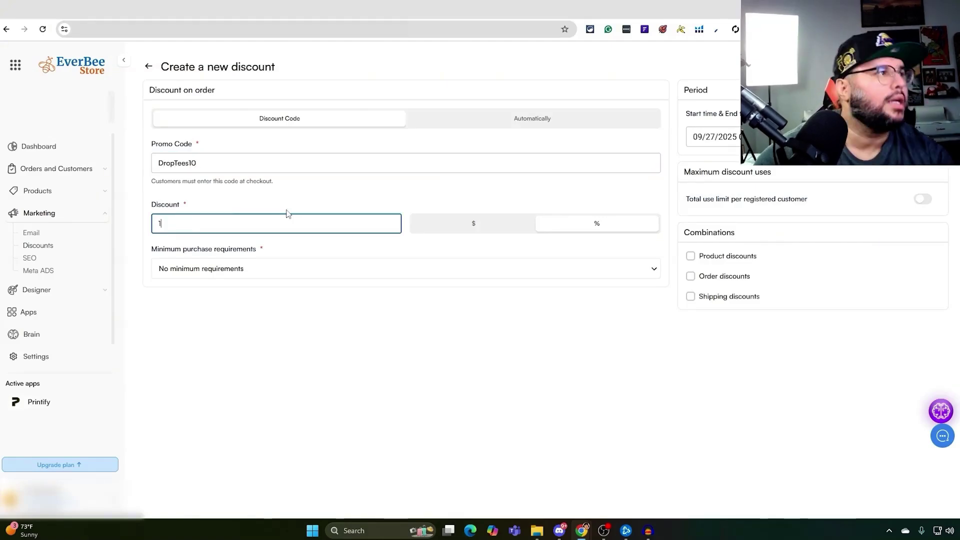
{"action": "left_click", "coordinate": [345, 270]}
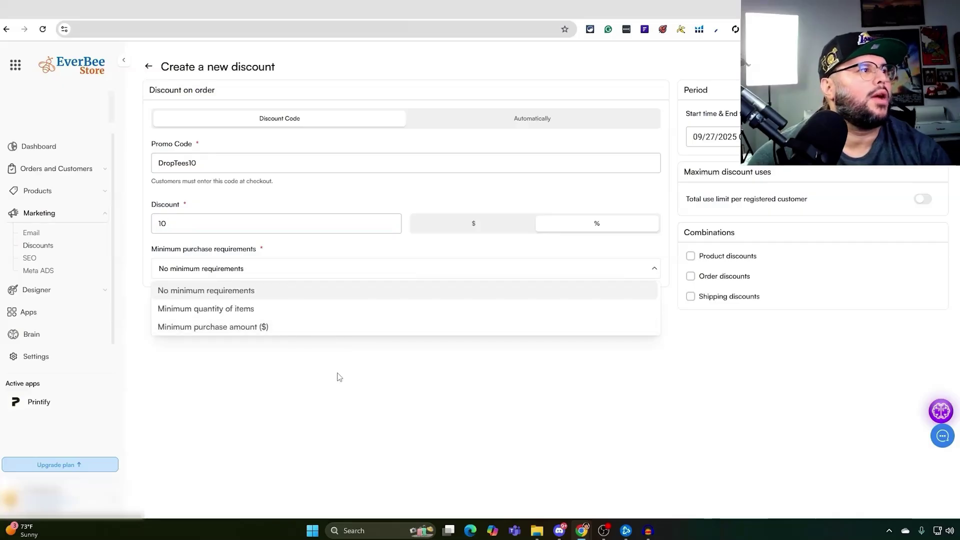
{"action": "left_click", "coordinate": [270, 373]}
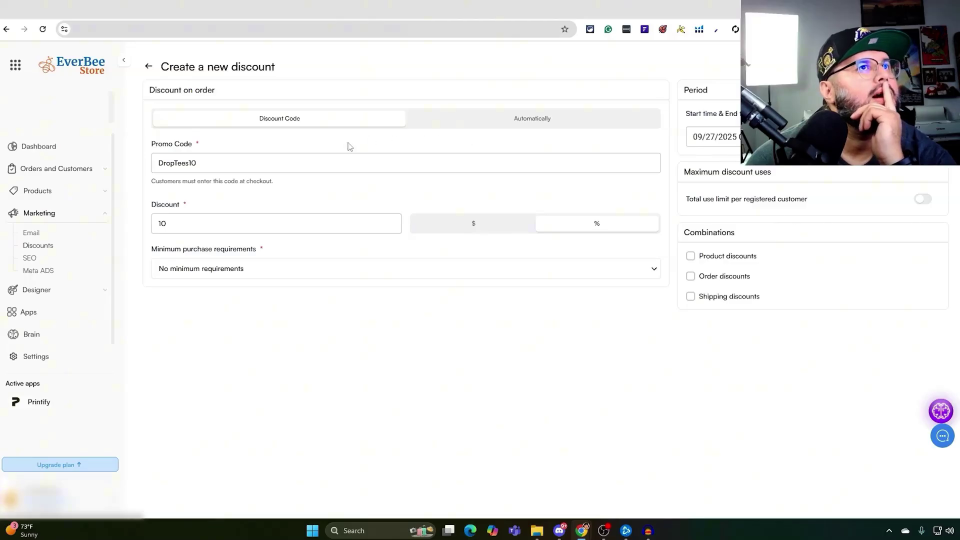
{"action": "left_click", "coordinate": [478, 123]}
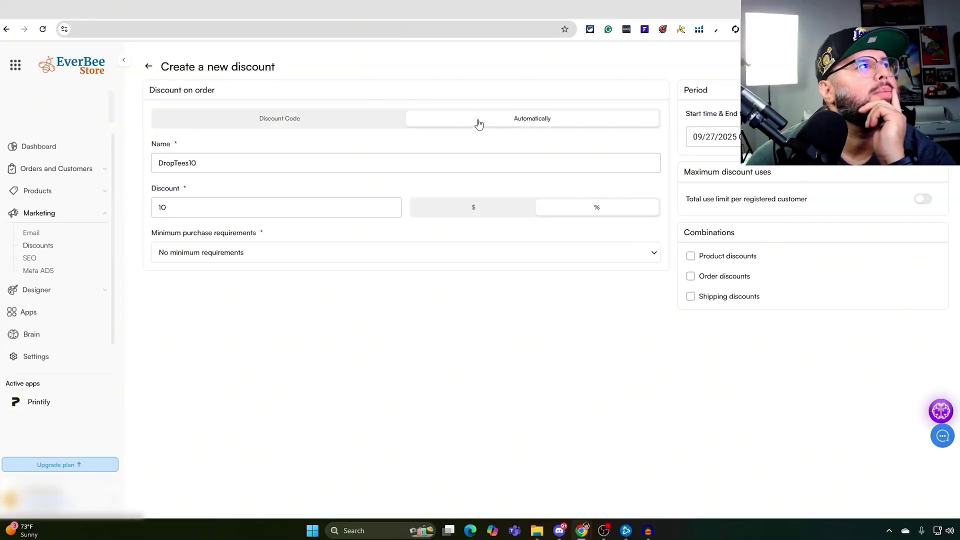
{"action": "left_click", "coordinate": [339, 128]}
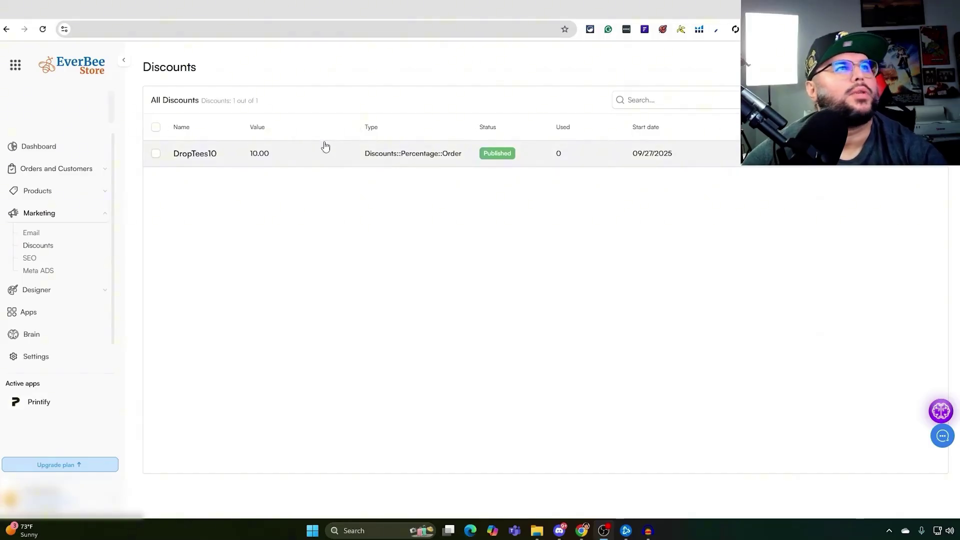
Step: Select the DropTees10 discount in the list and check its Active and Archive status options
{"action": "left_click", "coordinate": [156, 155]}
{"action": "left_click", "coordinate": [863, 178]}
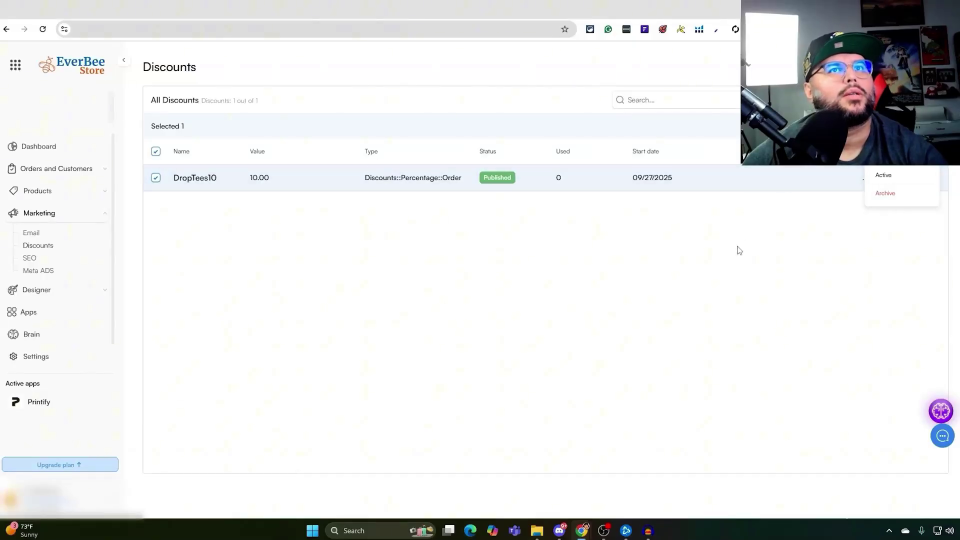
{"action": "left_click", "coordinate": [531, 183]}
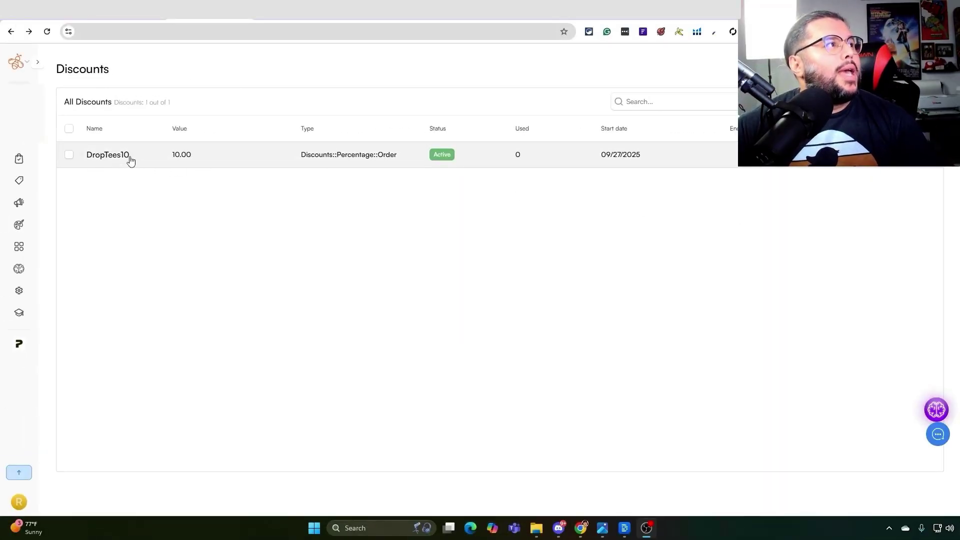
Step: Open the Par-Tee At 67 shirt in the storefront and compare its product mockup with the artwork in df45.png
{"action": "left_click", "coordinate": [295, 21]}
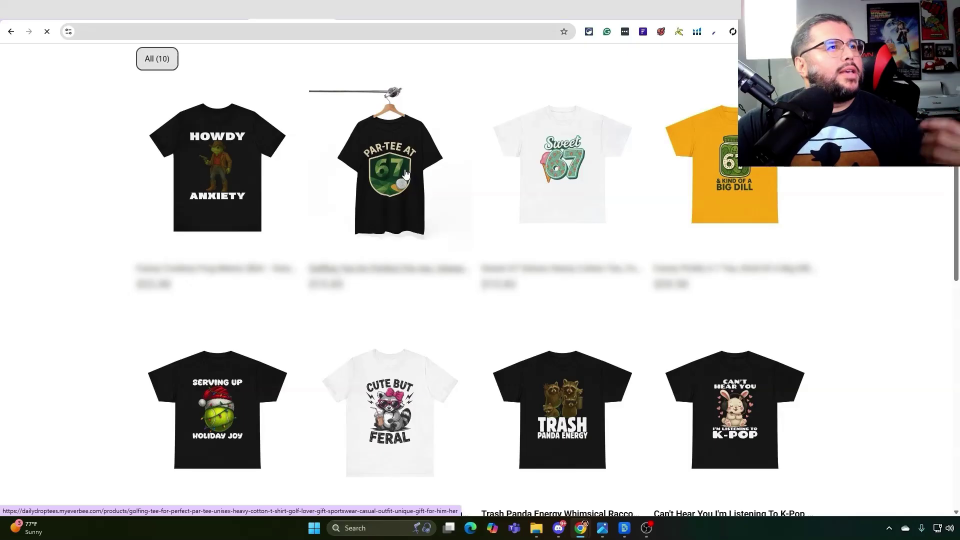
{"action": "left_click", "coordinate": [577, 438]}
{"action": "left_click", "coordinate": [602, 530]}
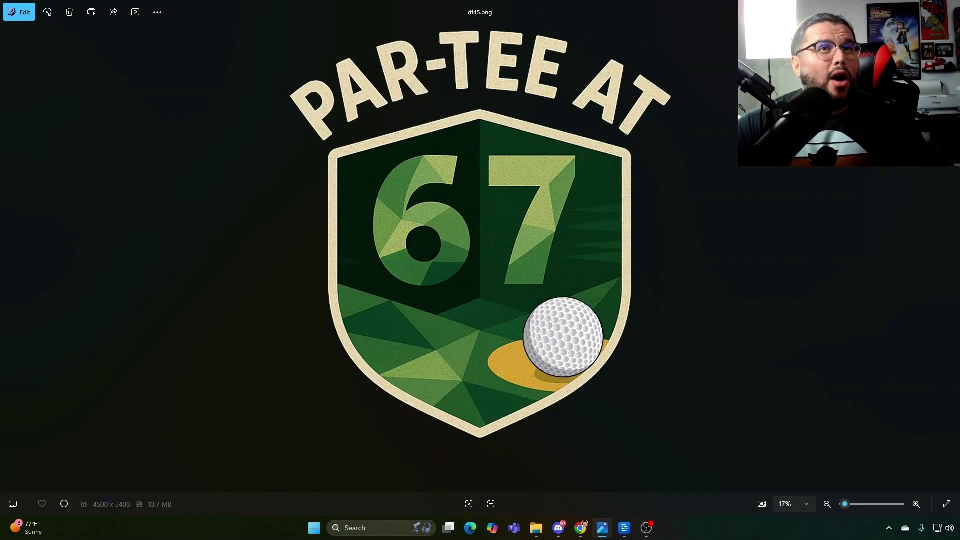
{"action": "key", "text": "alt+Tab"}
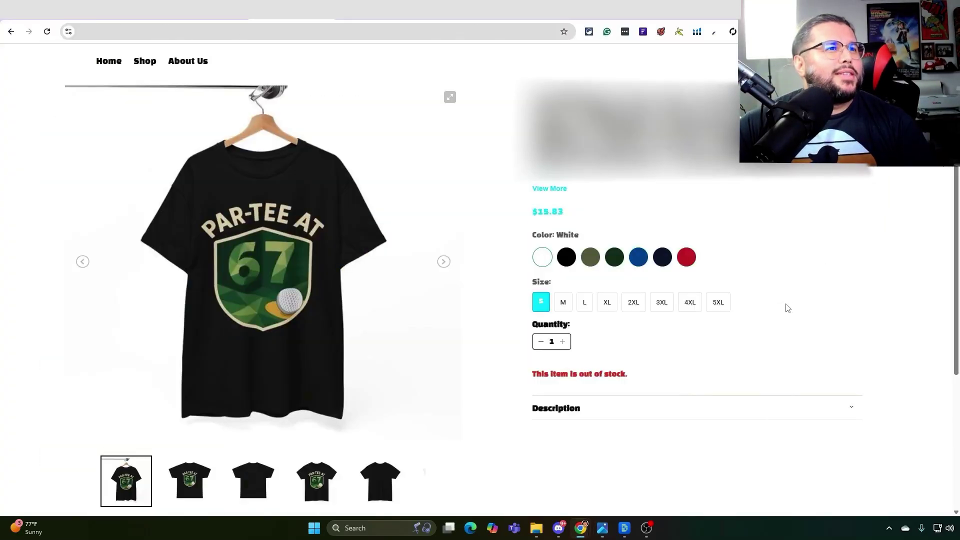
Step: Compare the Par-Tee At 67 shirt's price across several sizes, and choose the Black color in size M
{"action": "double_click", "coordinate": [542, 213]}
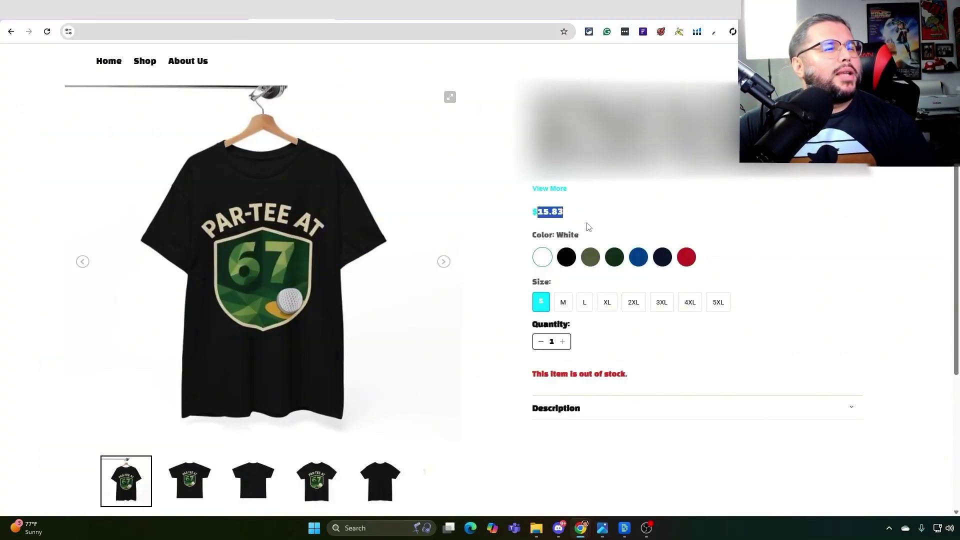
{"action": "left_click", "coordinate": [584, 305]}
{"action": "left_click", "coordinate": [607, 303]}
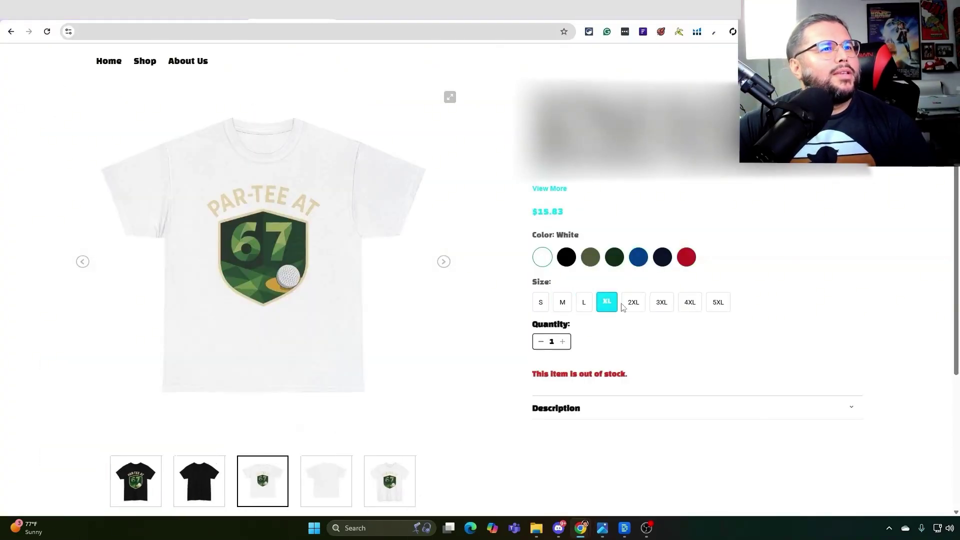
{"action": "left_click", "coordinate": [633, 303]}
{"action": "left_click", "coordinate": [661, 303]}
{"action": "left_click", "coordinate": [566, 261]}
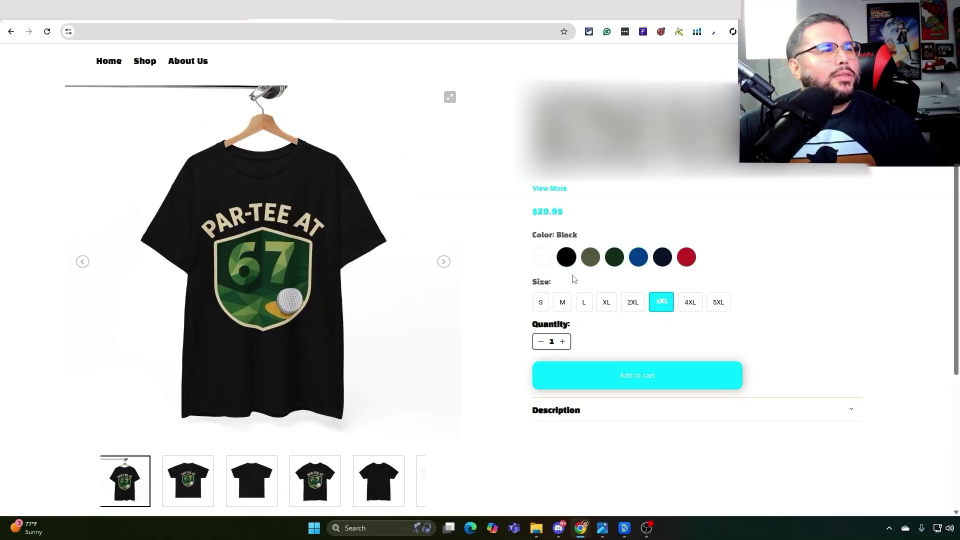
{"action": "left_click", "coordinate": [584, 303]}
{"action": "left_click", "coordinate": [562, 303]}
Step: Browse the shirt's mockup gallery through the black, white and military green front and back views
{"action": "left_click", "coordinate": [171, 474]}
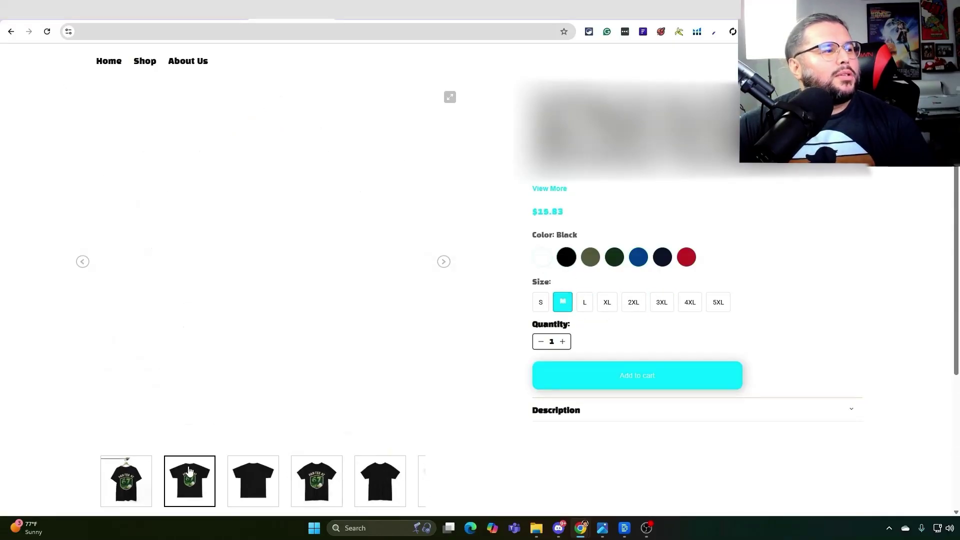
{"action": "left_click", "coordinate": [242, 485]}
{"action": "left_click", "coordinate": [308, 489]}
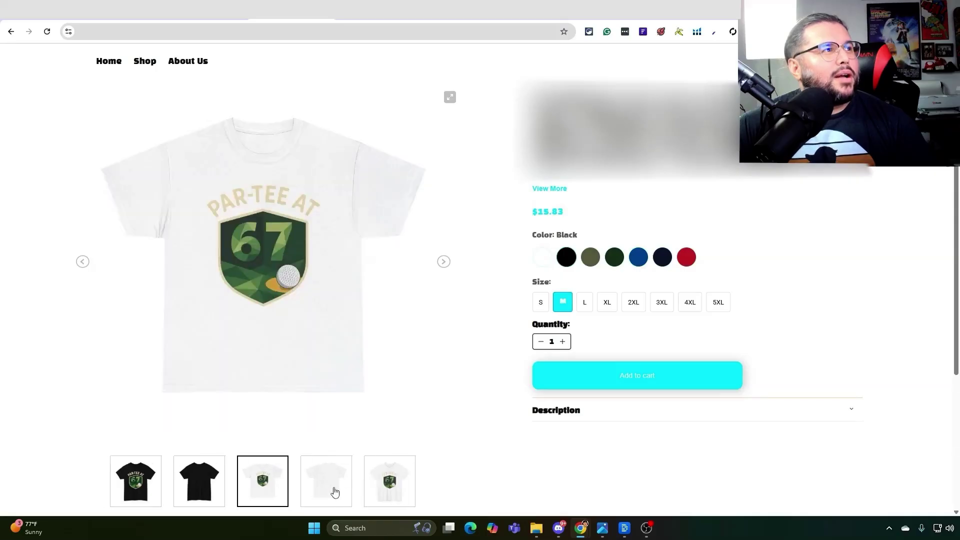
{"action": "left_click", "coordinate": [345, 489]}
{"action": "left_click", "coordinate": [342, 487]}
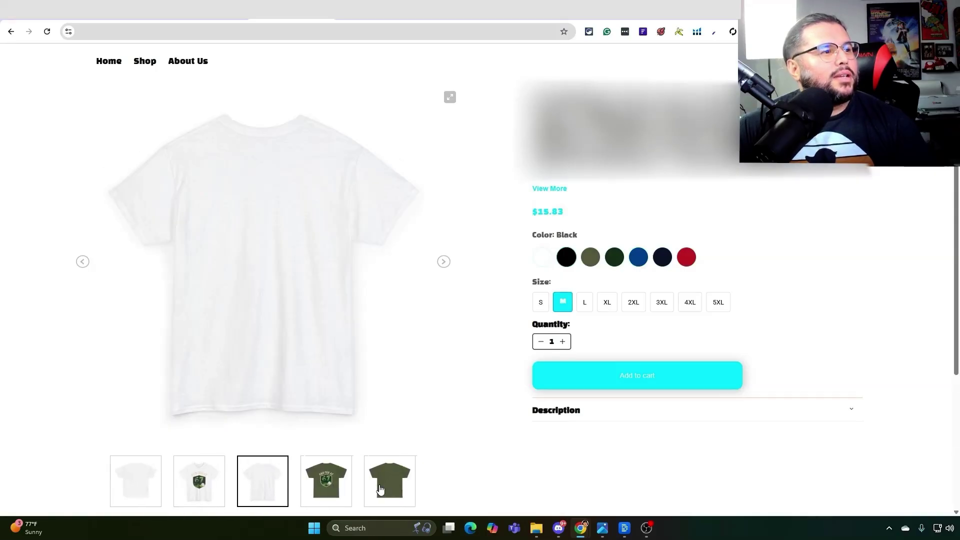
{"action": "left_click", "coordinate": [340, 483]}
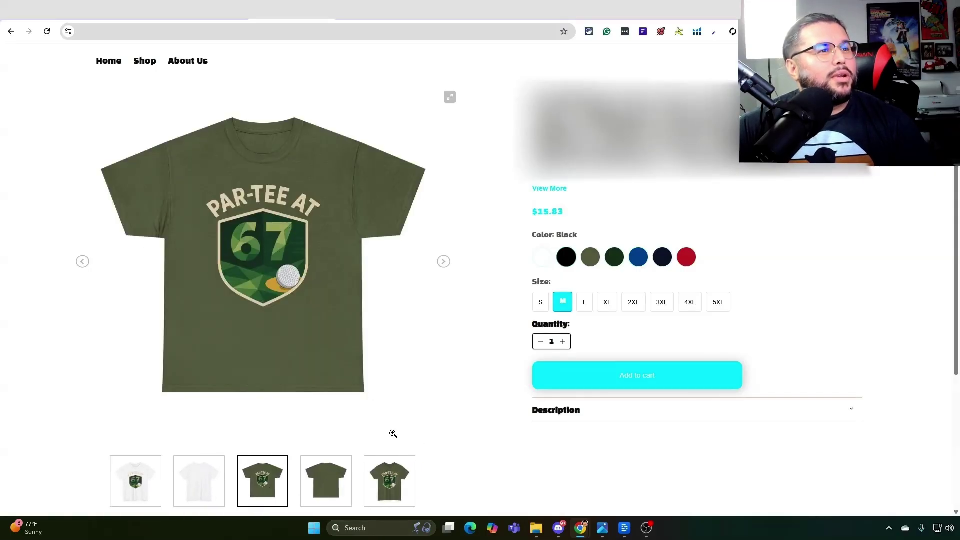
Step: Expand the shirt's description, collapse it again, and view another green shirt mockup
{"action": "scroll", "coordinate": [729, 359], "scroll_direction": "down", "scroll_amount": 1}
{"action": "left_click", "coordinate": [728, 358]}
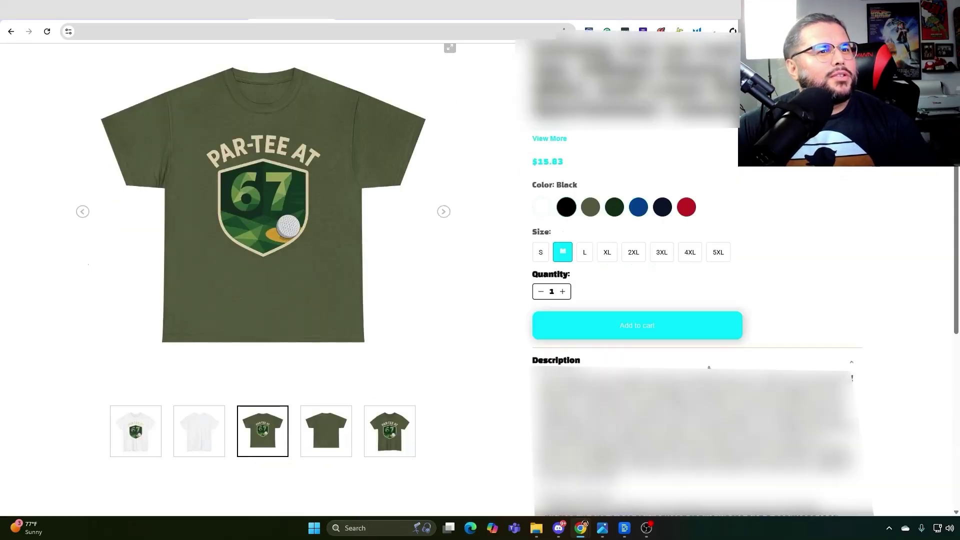
{"action": "left_click", "coordinate": [708, 368]}
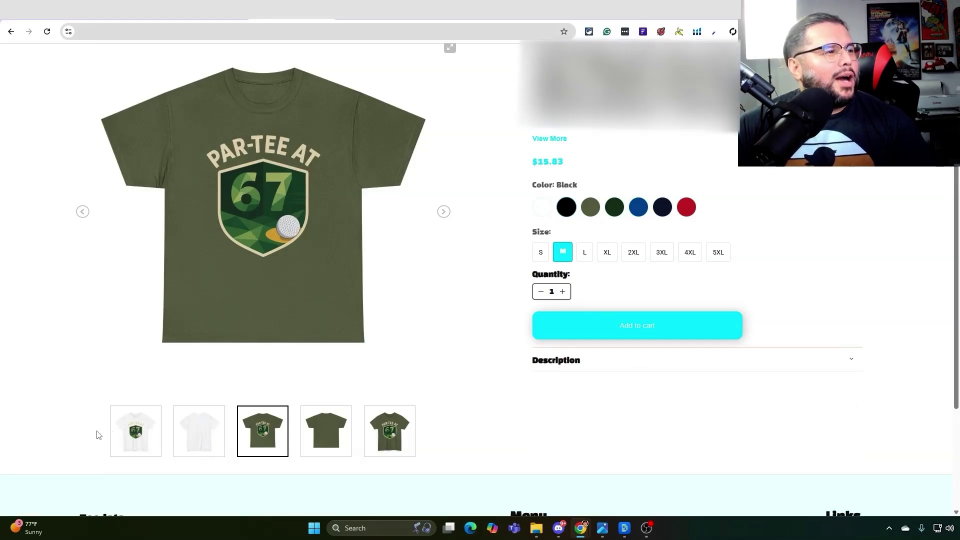
{"action": "left_click", "coordinate": [389, 450]}
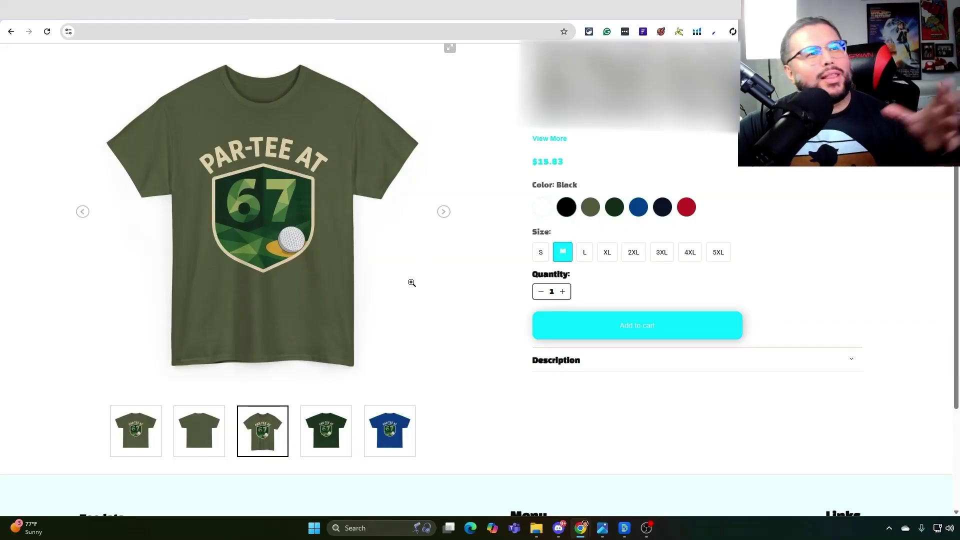
Step: Add the black size M shirt to the cart and proceed to checkout
{"action": "left_click", "coordinate": [638, 328]}
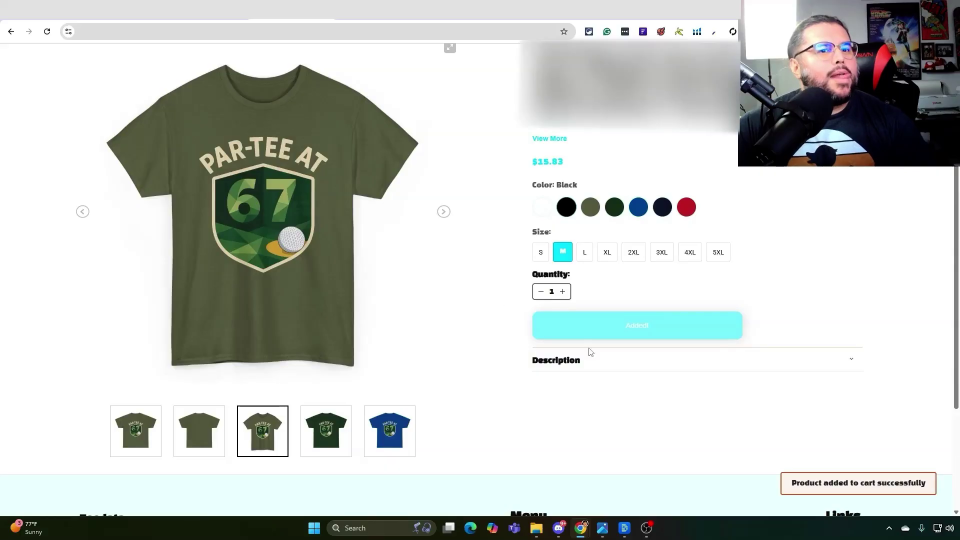
{"action": "left_click", "coordinate": [879, 475]}
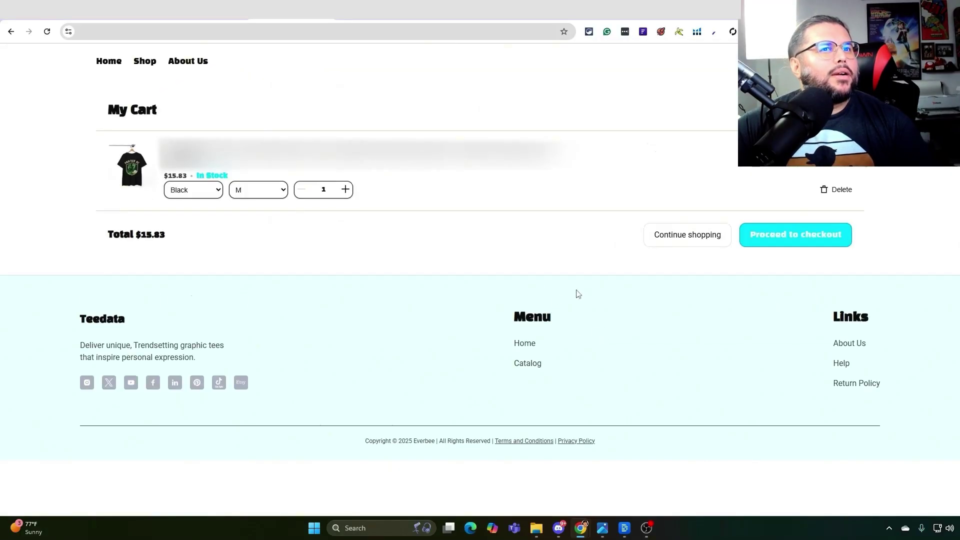
{"action": "left_click", "coordinate": [795, 236]}
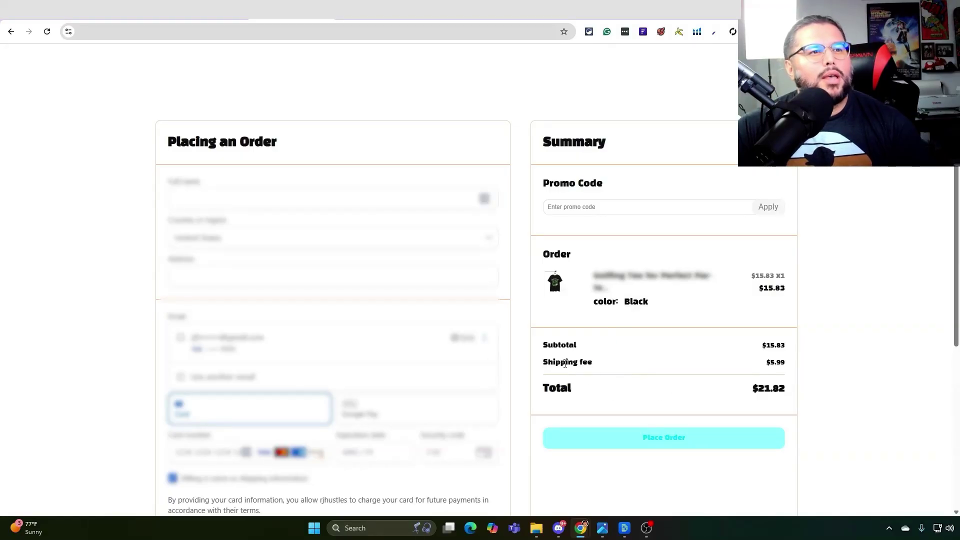
Step: Apply promo code DropTees10 to the order and check the subtotal, discount, shipping fee and total in the summary
{"action": "left_click", "coordinate": [613, 206]}
{"action": "type", "text": "Droptees"}
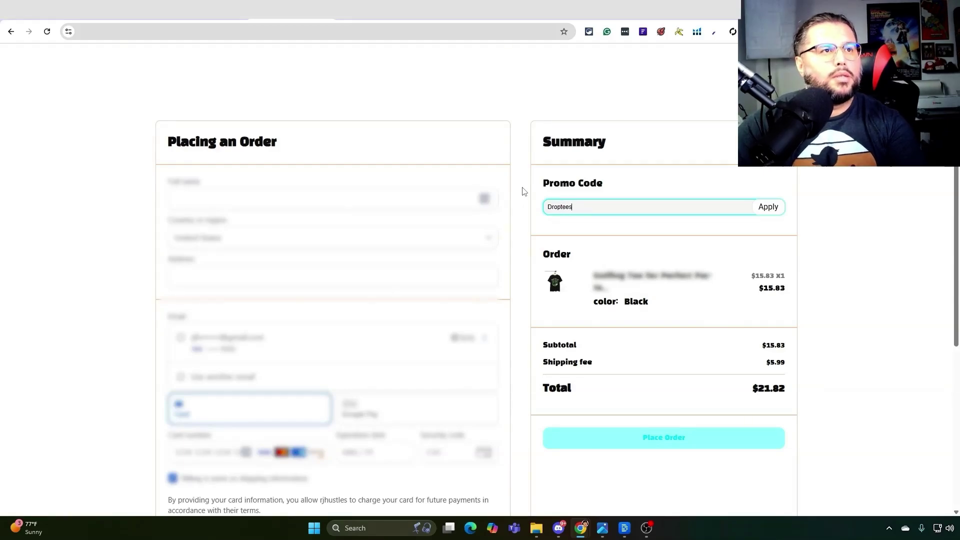
{"action": "type", "text": "10"}
{"action": "left_click", "coordinate": [767, 209]}
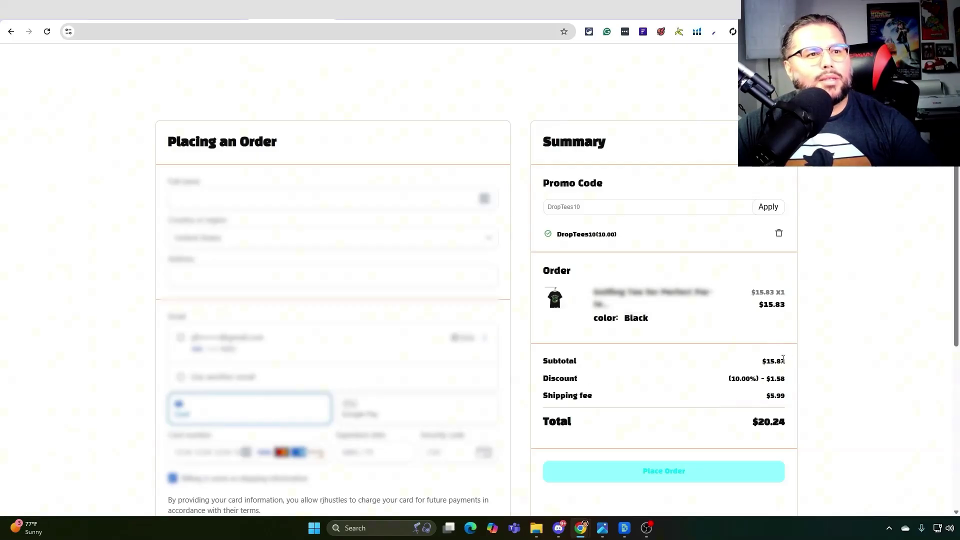
{"action": "left_click_drag", "start_coordinate": [794, 421], "coordinate": [558, 358]}
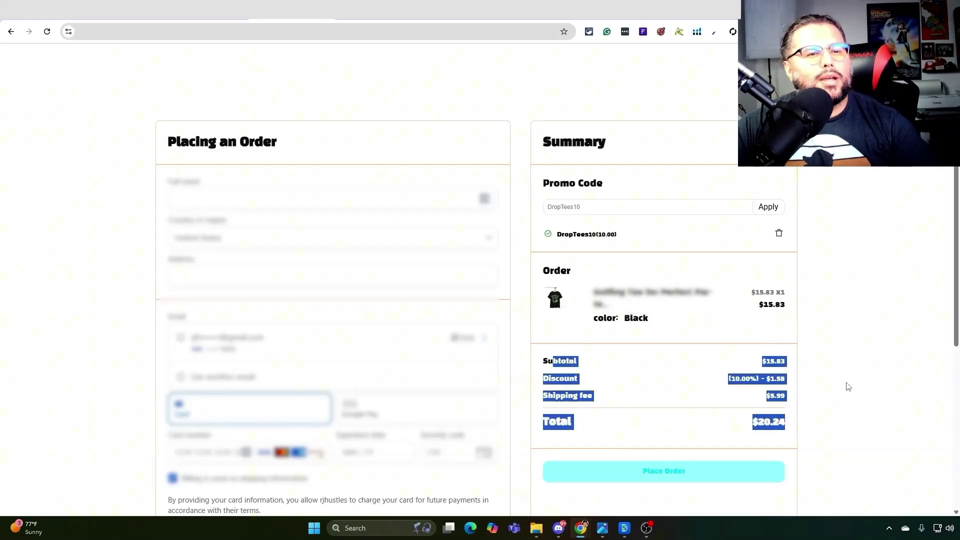
{"action": "left_click", "coordinate": [605, 397]}
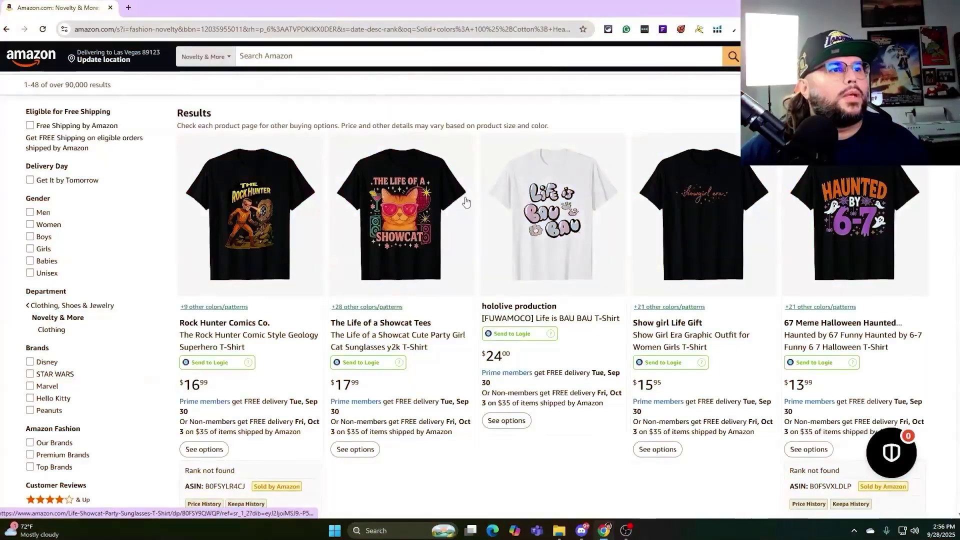
Step: Browse the T-shirt designs in Amazon's Novelty & More results, checking the product details of the Haunted by 6-7 shirt
{"action": "scroll", "coordinate": [465, 202], "scroll_direction": "down", "scroll_amount": 2}
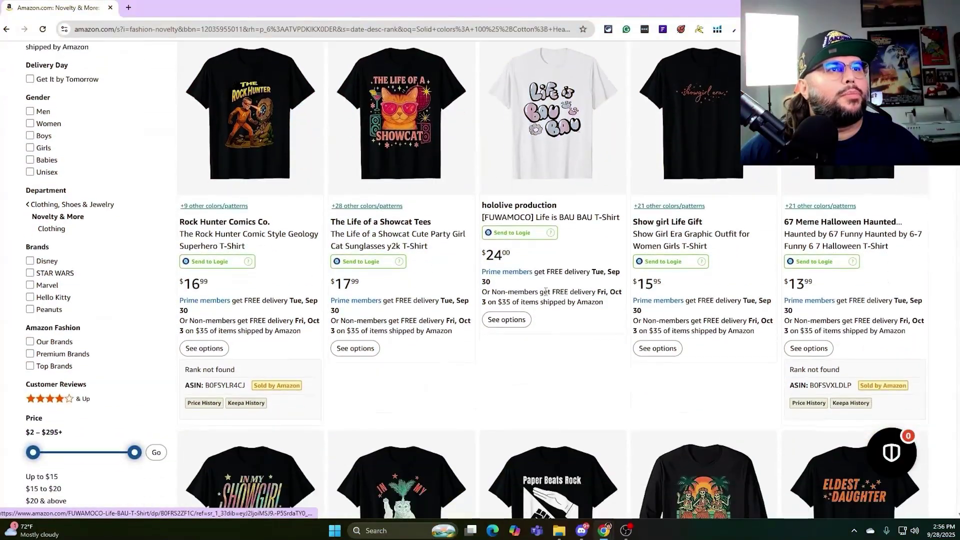
{"action": "scroll", "coordinate": [350, 215], "scroll_direction": "up", "scroll_amount": 2}
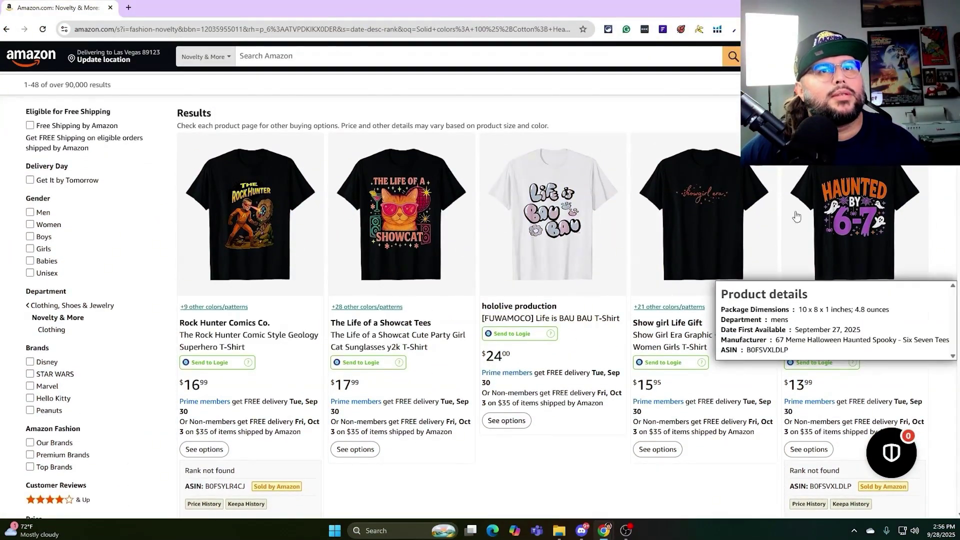
{"action": "scroll", "coordinate": [520, 203], "scroll_direction": "down", "scroll_amount": 4}
{"action": "scroll", "coordinate": [521, 205], "scroll_direction": "down", "scroll_amount": 5}
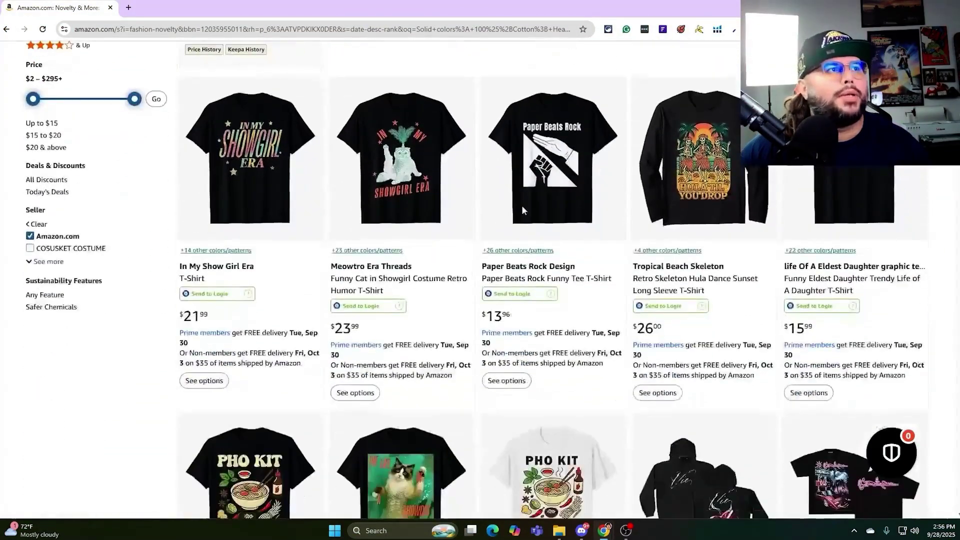